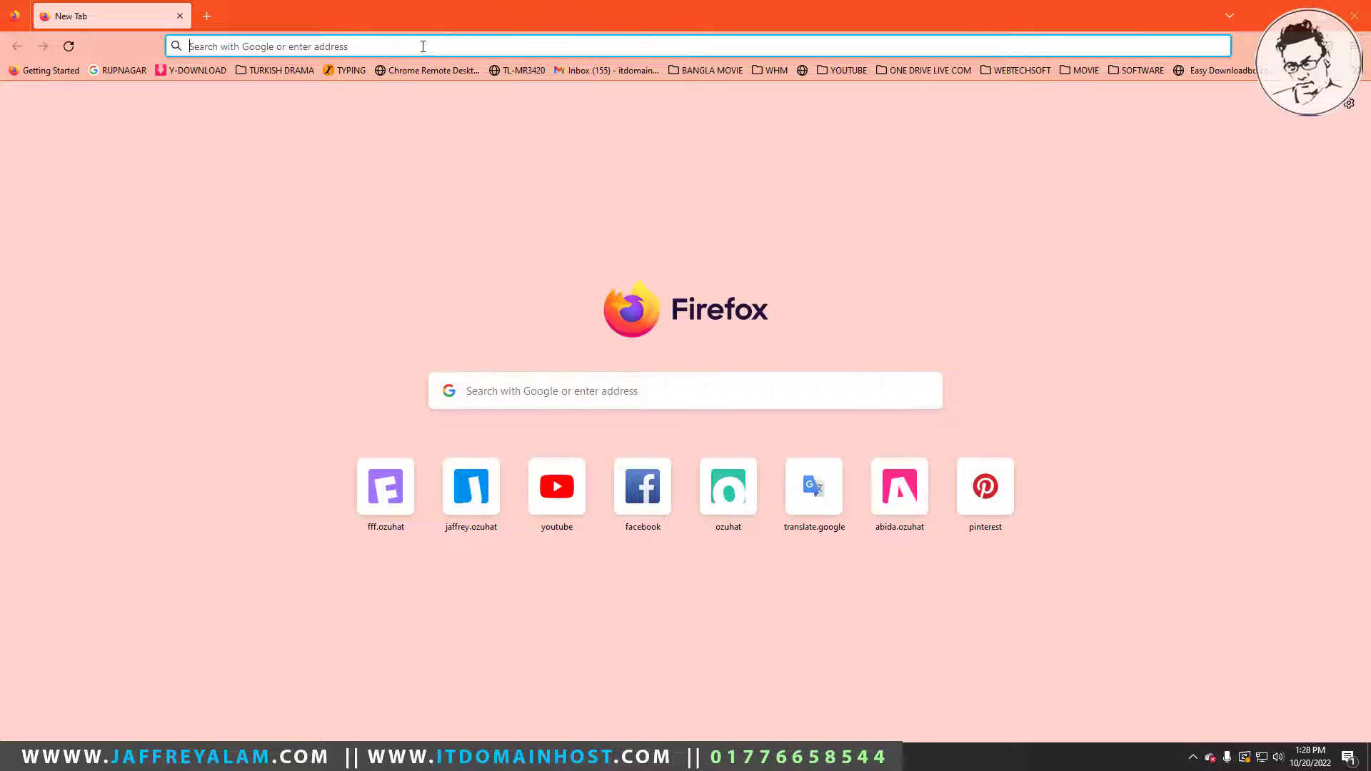
Go to ozuhat.com/cpanel and enter the login page through the option for users behind a firewall that blocks port 2083.
left_click(423, 46)
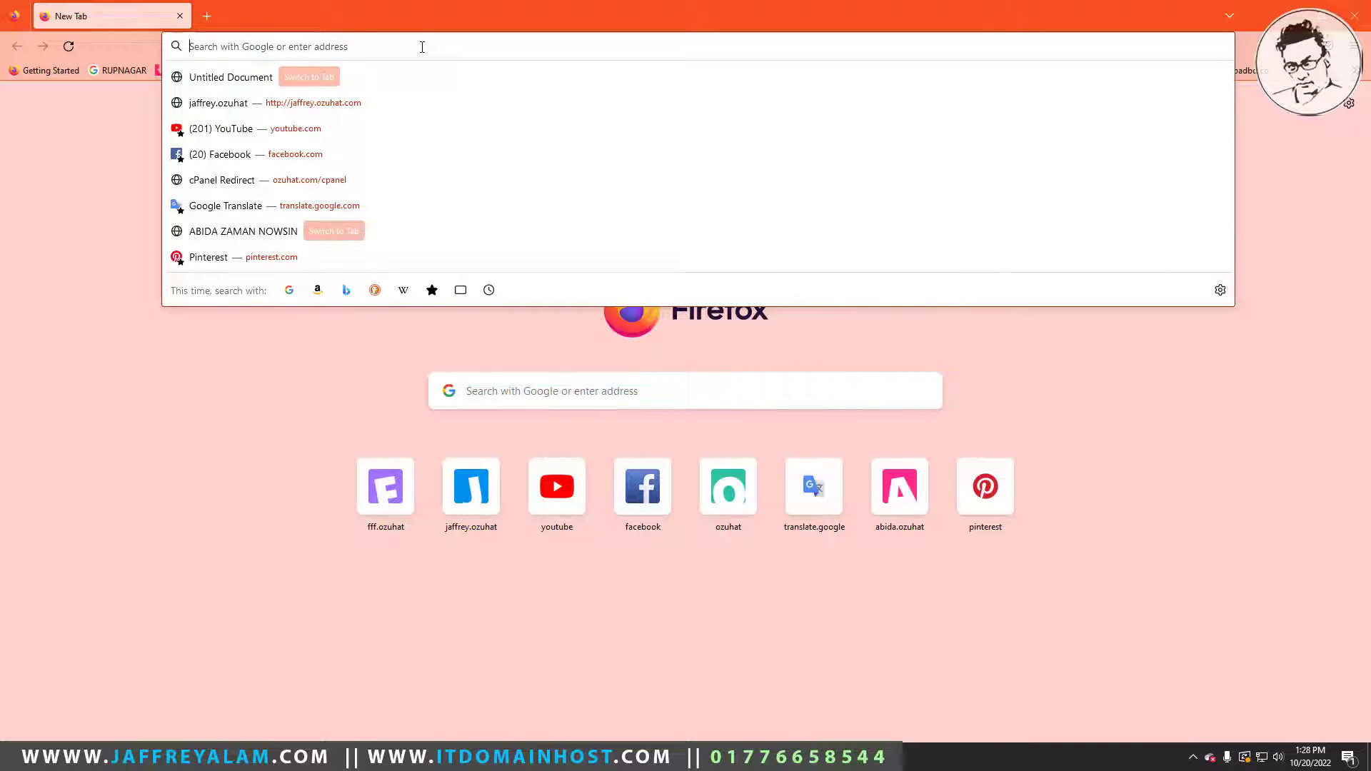
type("ozuhat.com/")
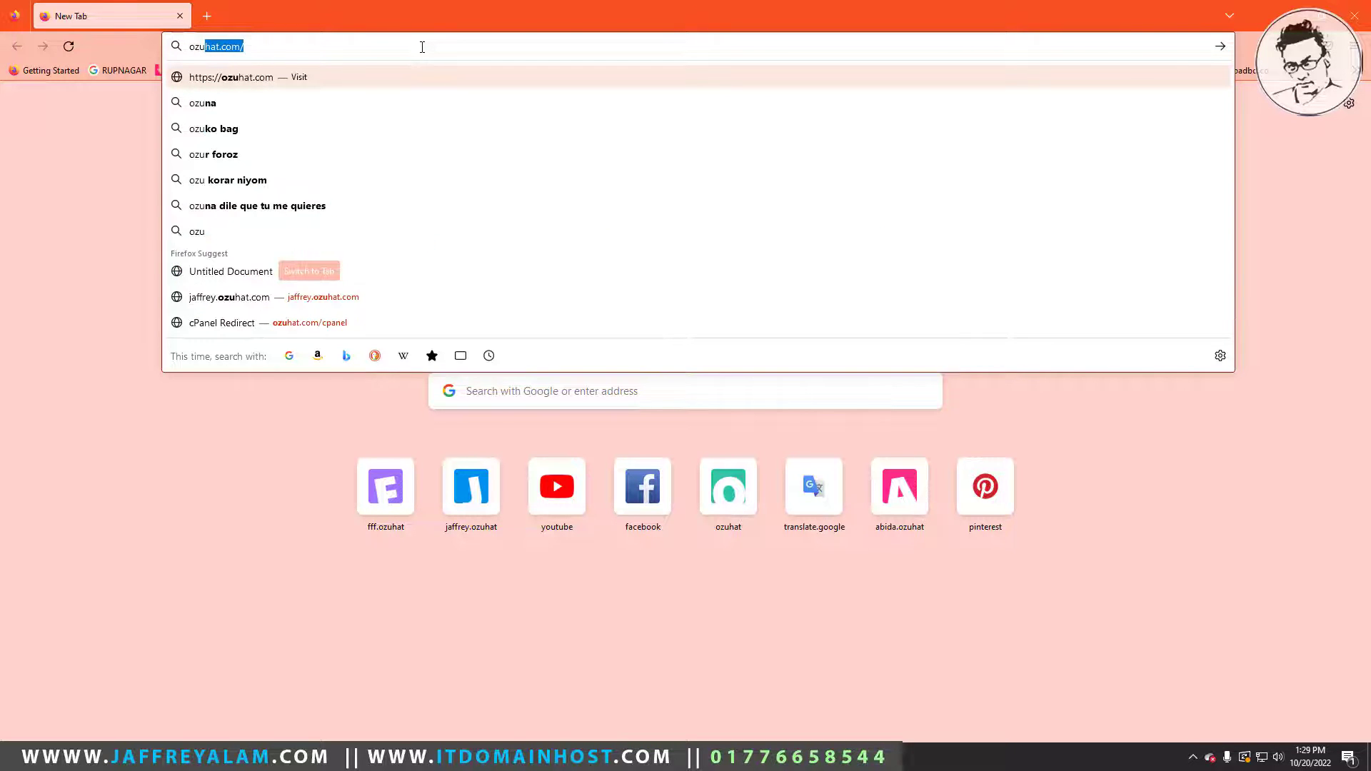
key("Right")
type("c")
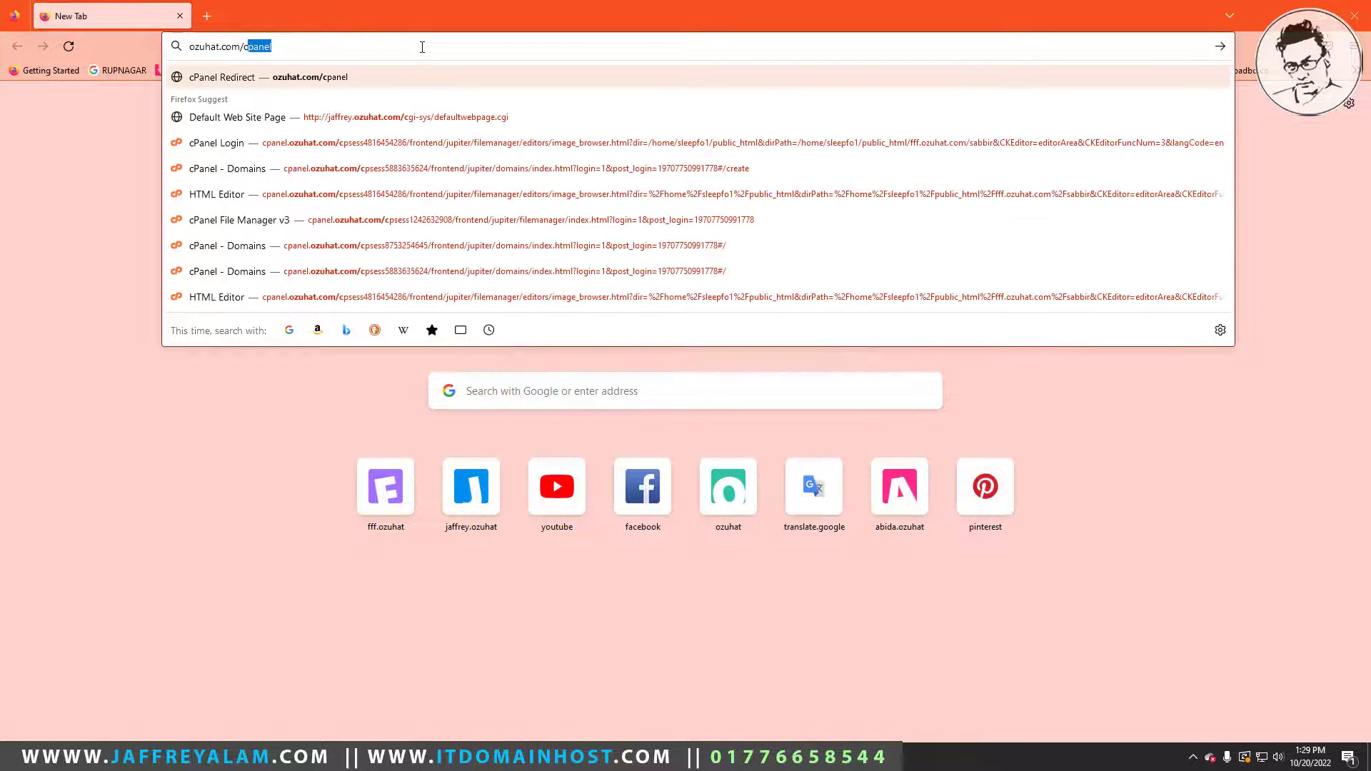
key("Return")
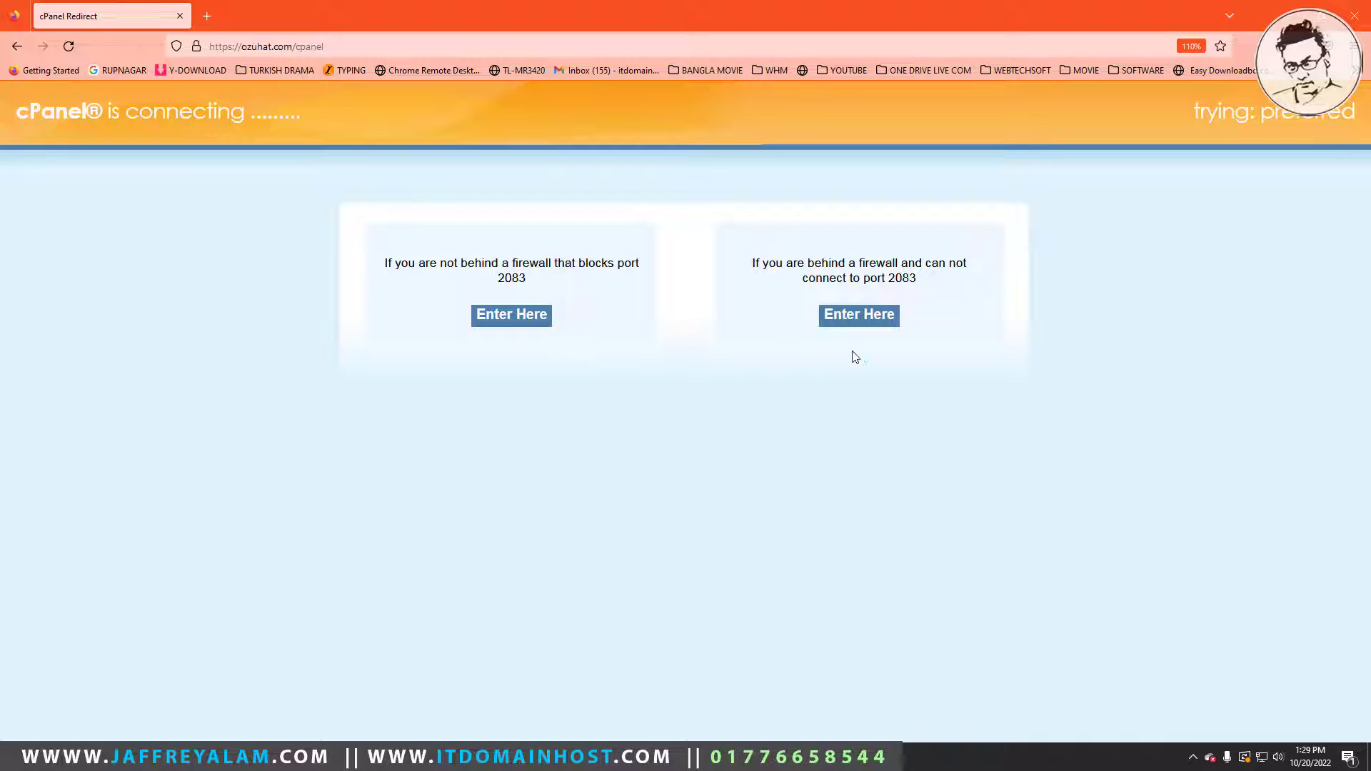
left_click(859, 319)
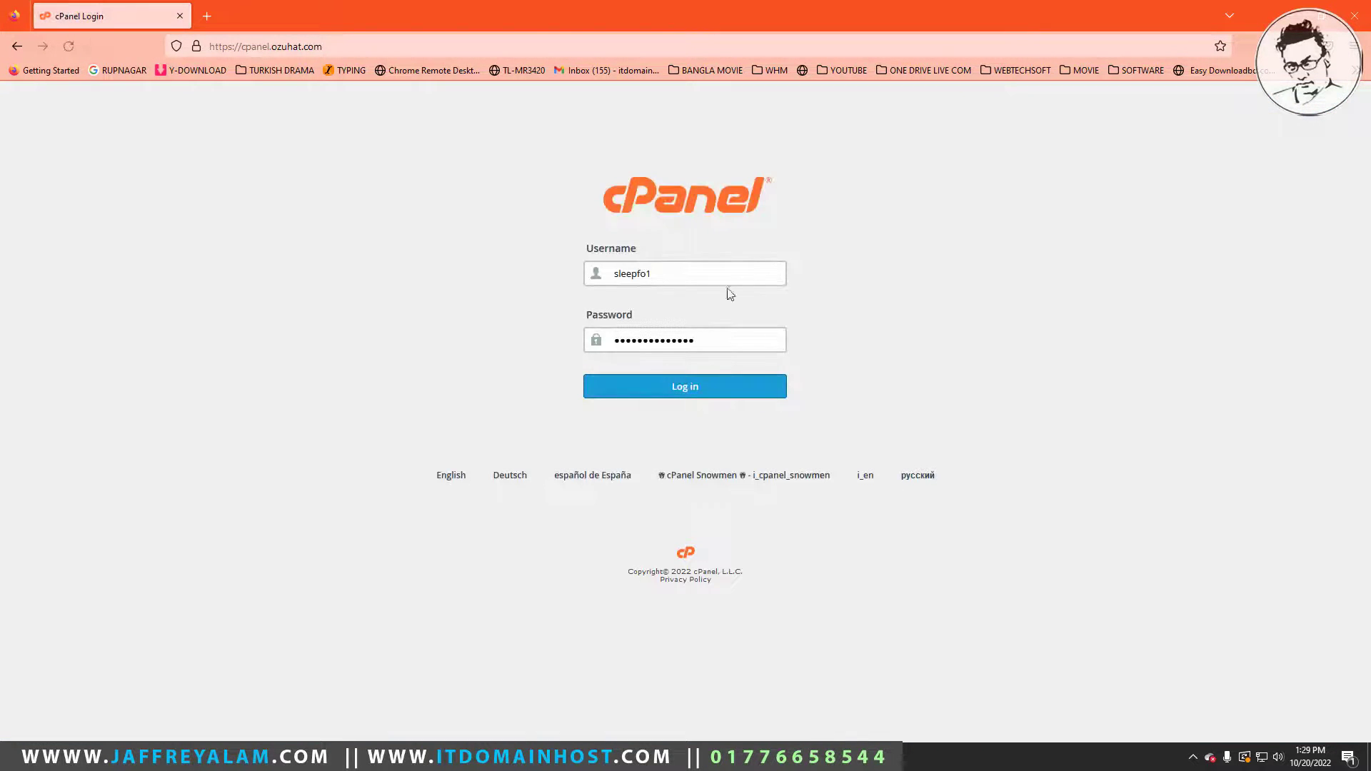
Log in to cPanel with the username and password already filled in.
left_click_drag(681, 272, 597, 276)
left_click(537, 290)
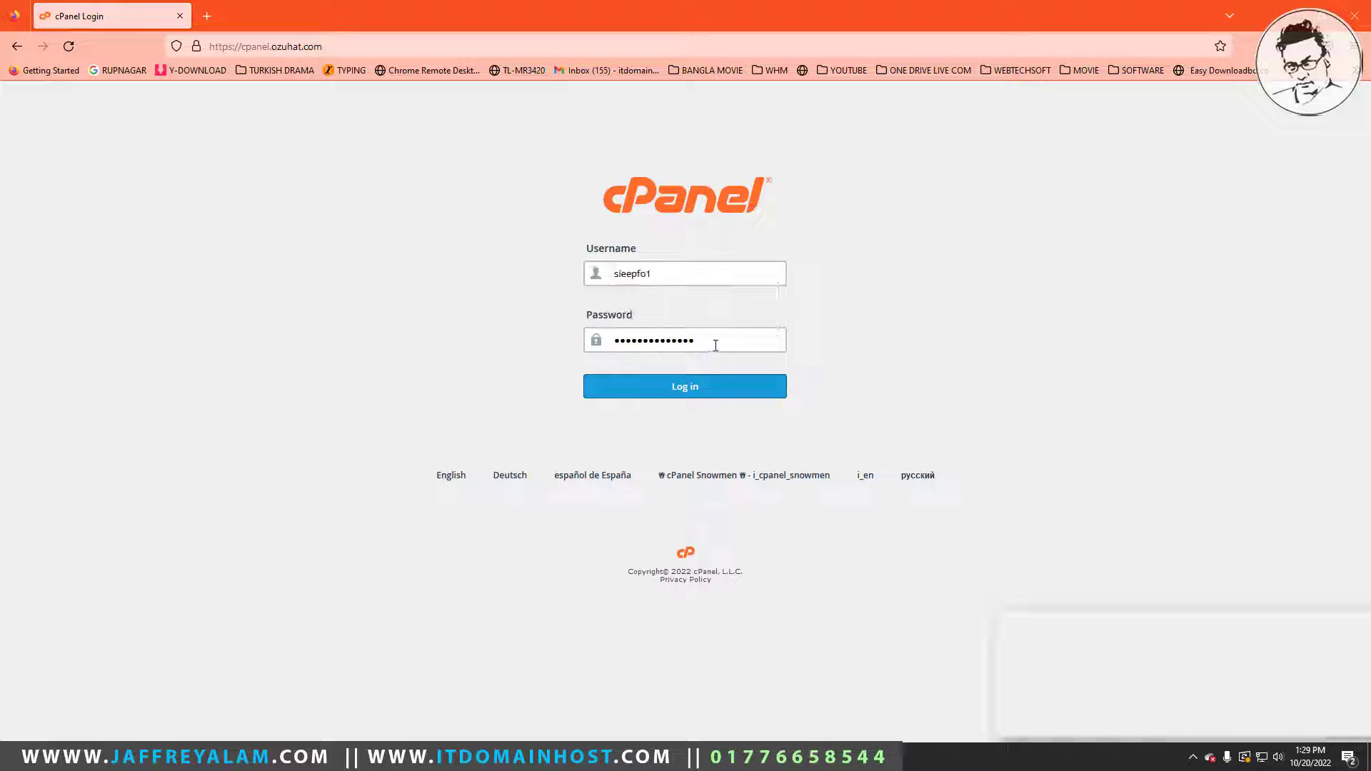
left_click_drag(714, 344, 479, 344)
left_click(457, 346)
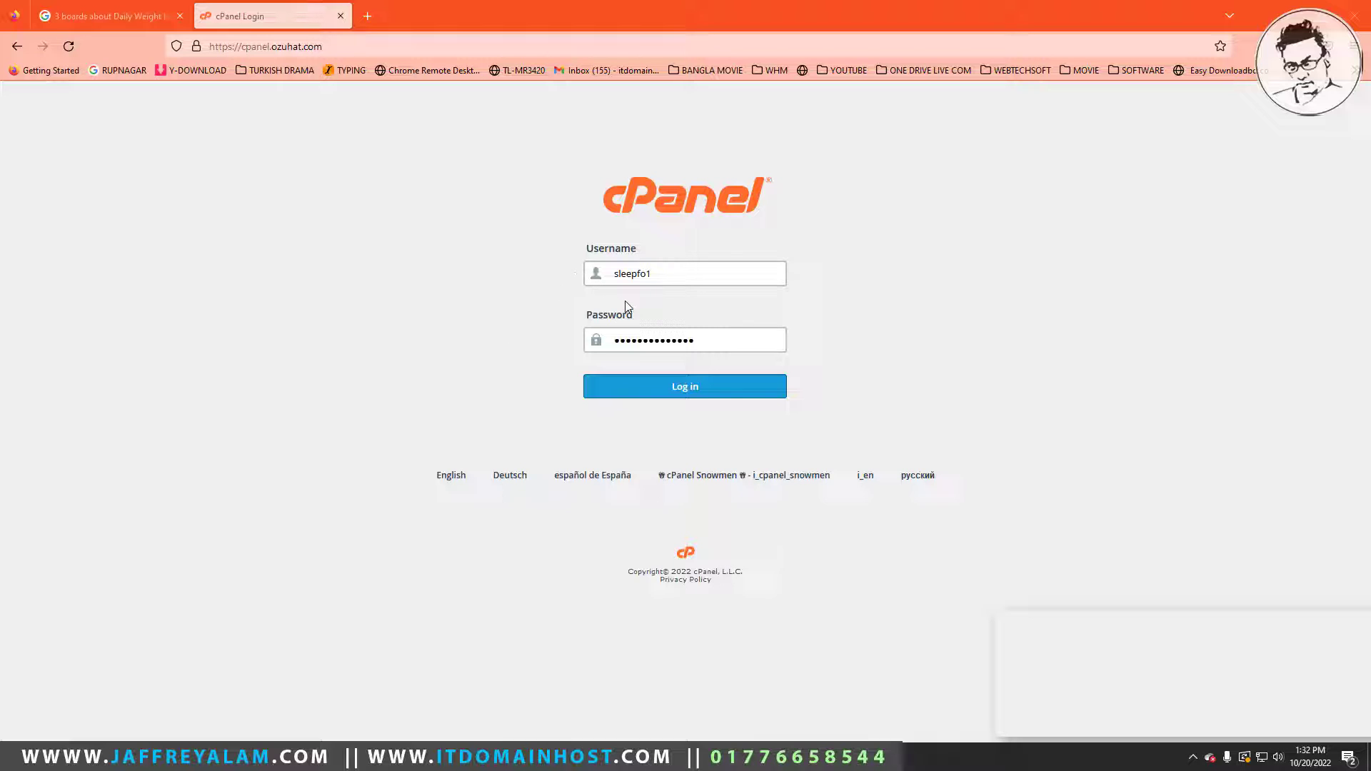
left_click_drag(664, 274, 609, 281)
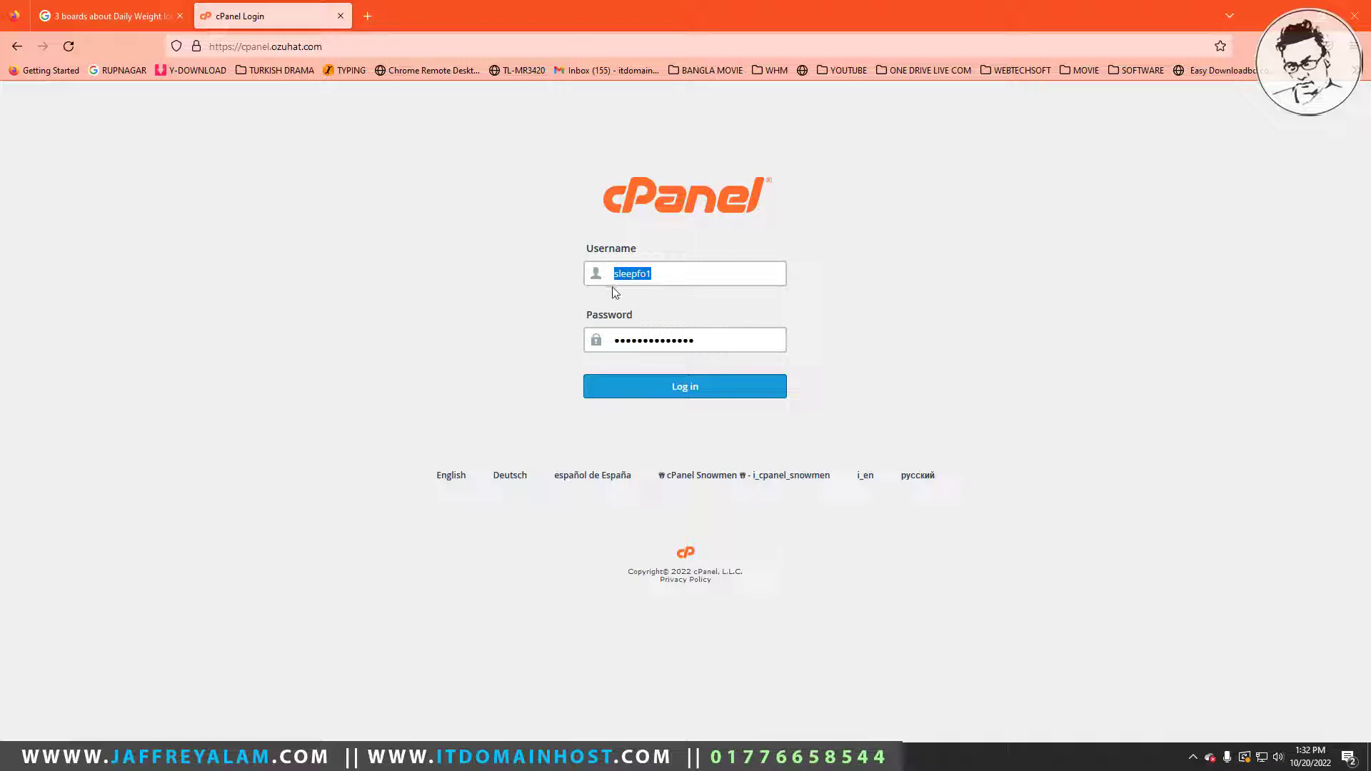
left_click_drag(698, 341, 607, 343)
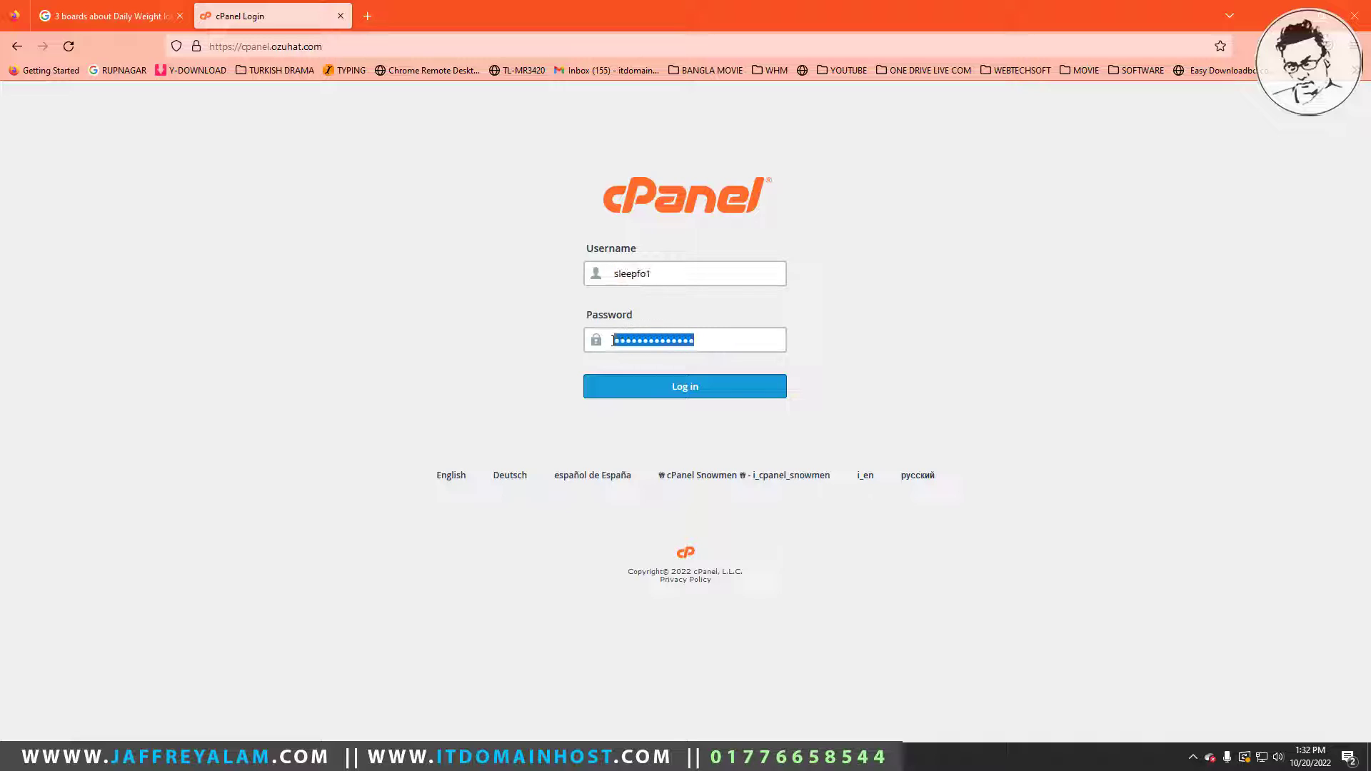
left_click(618, 635)
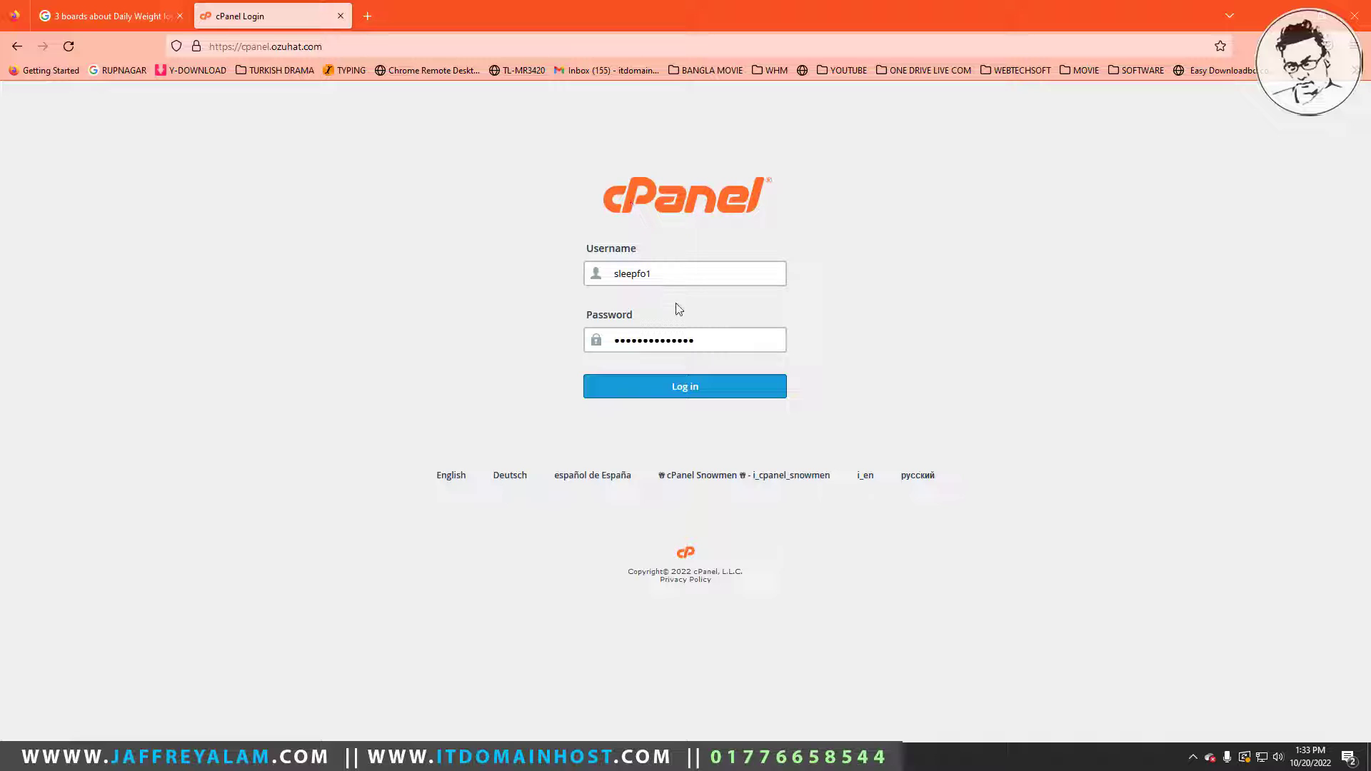
left_click(692, 395)
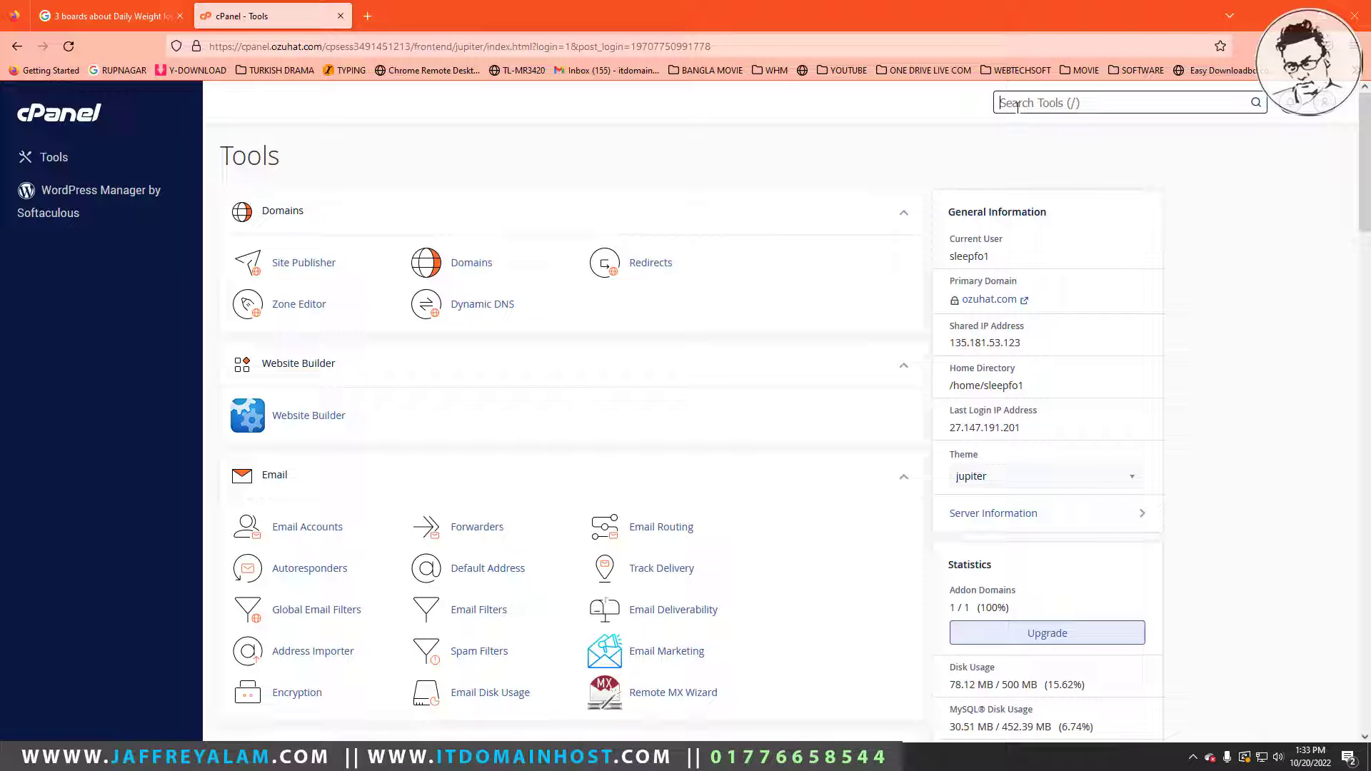
Search the cPanel tools for "file" and open File Manager.
type("াহ")
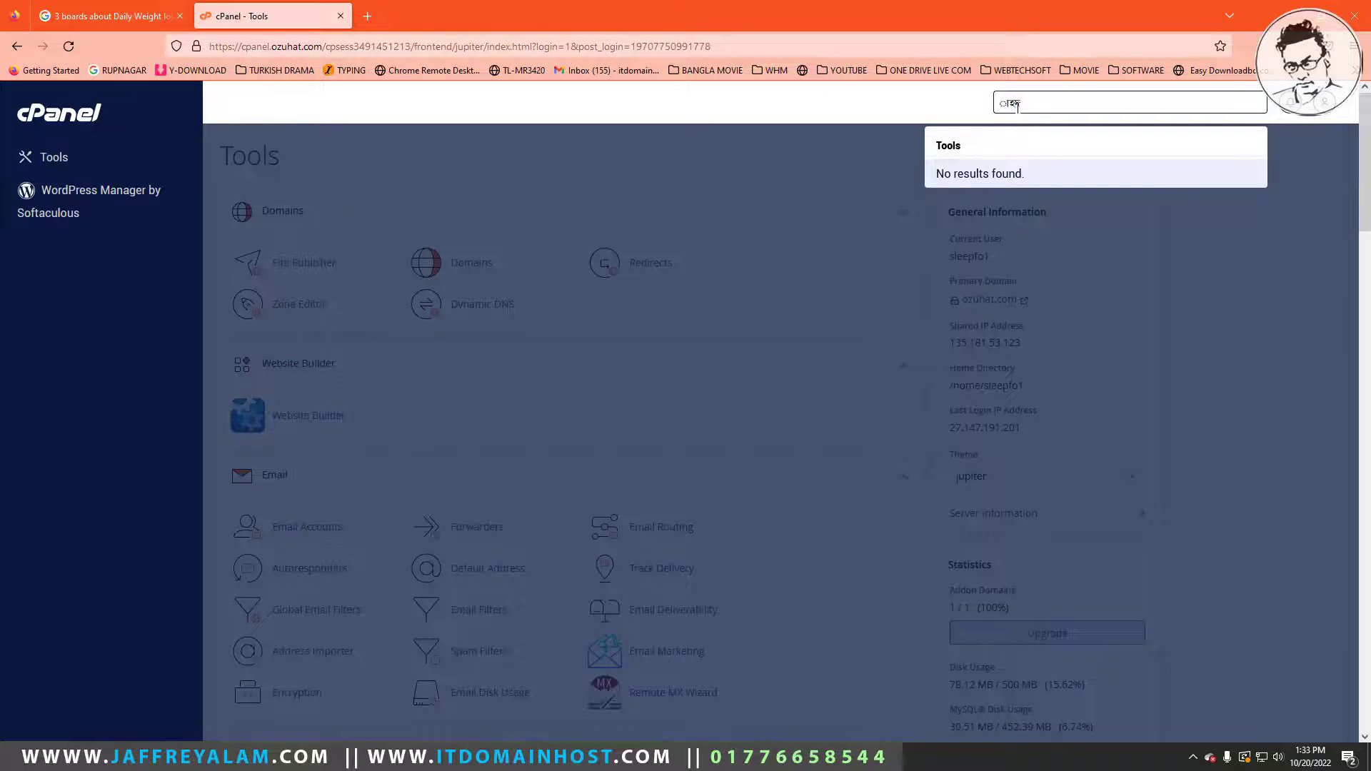
key("BackSpace")
key("BackSpace")
type("fil")
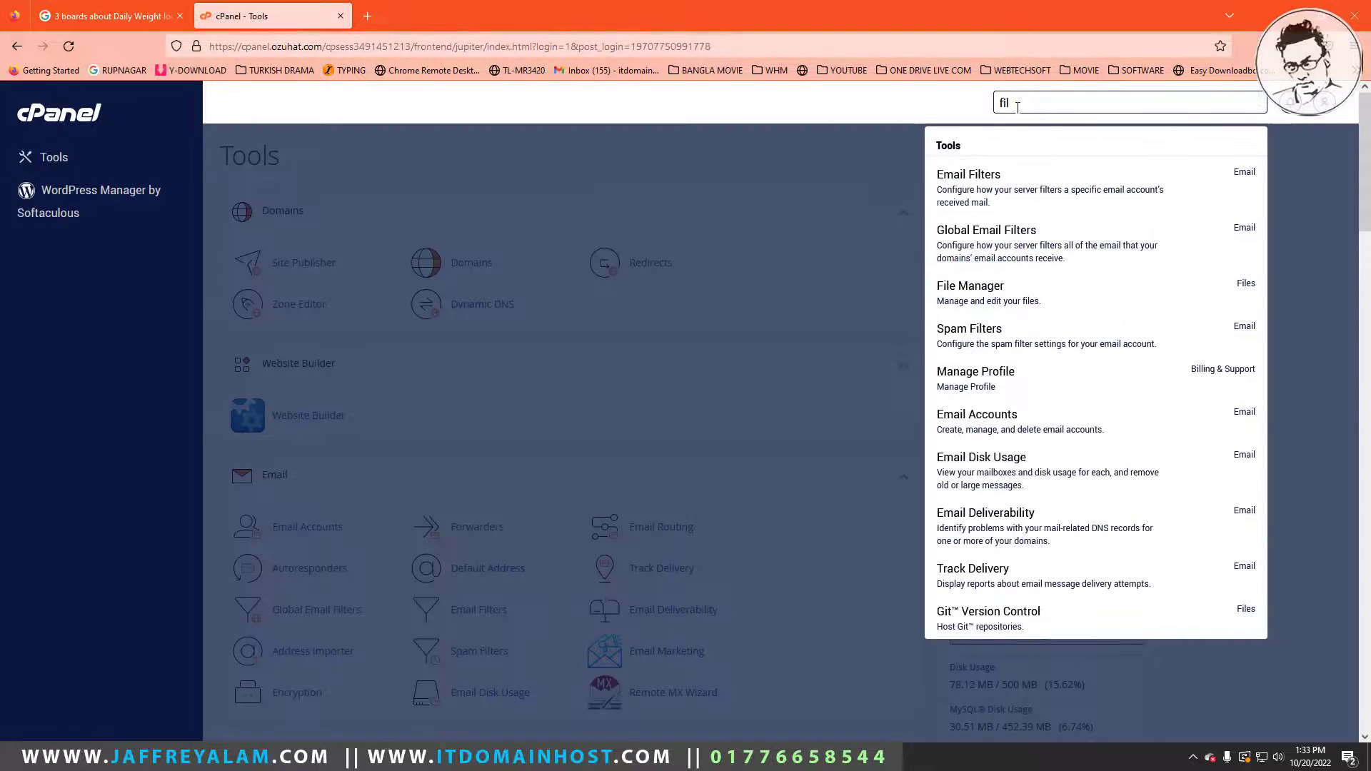
type("e")
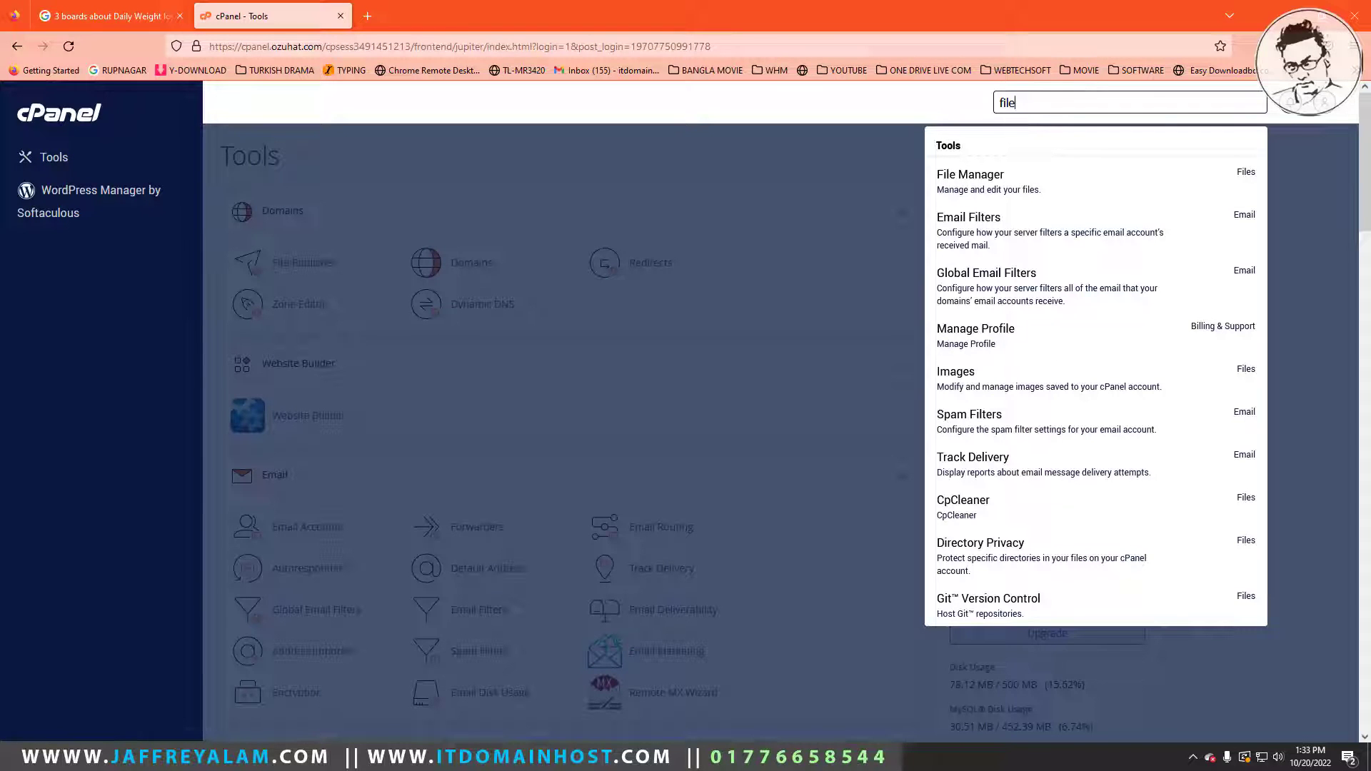
left_click(984, 184)
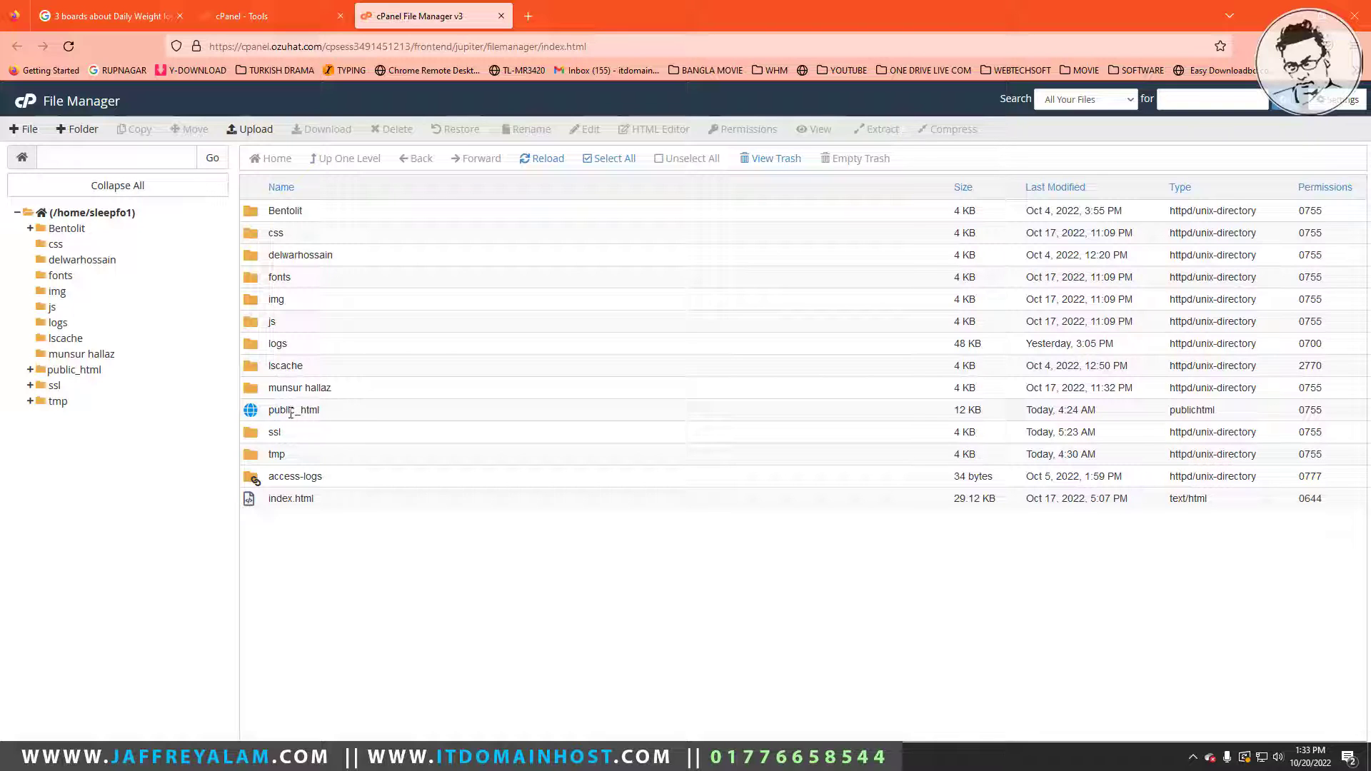
Open the public_html folder and select the fff.ozuhat.com folder in its file list.
left_click(255, 416)
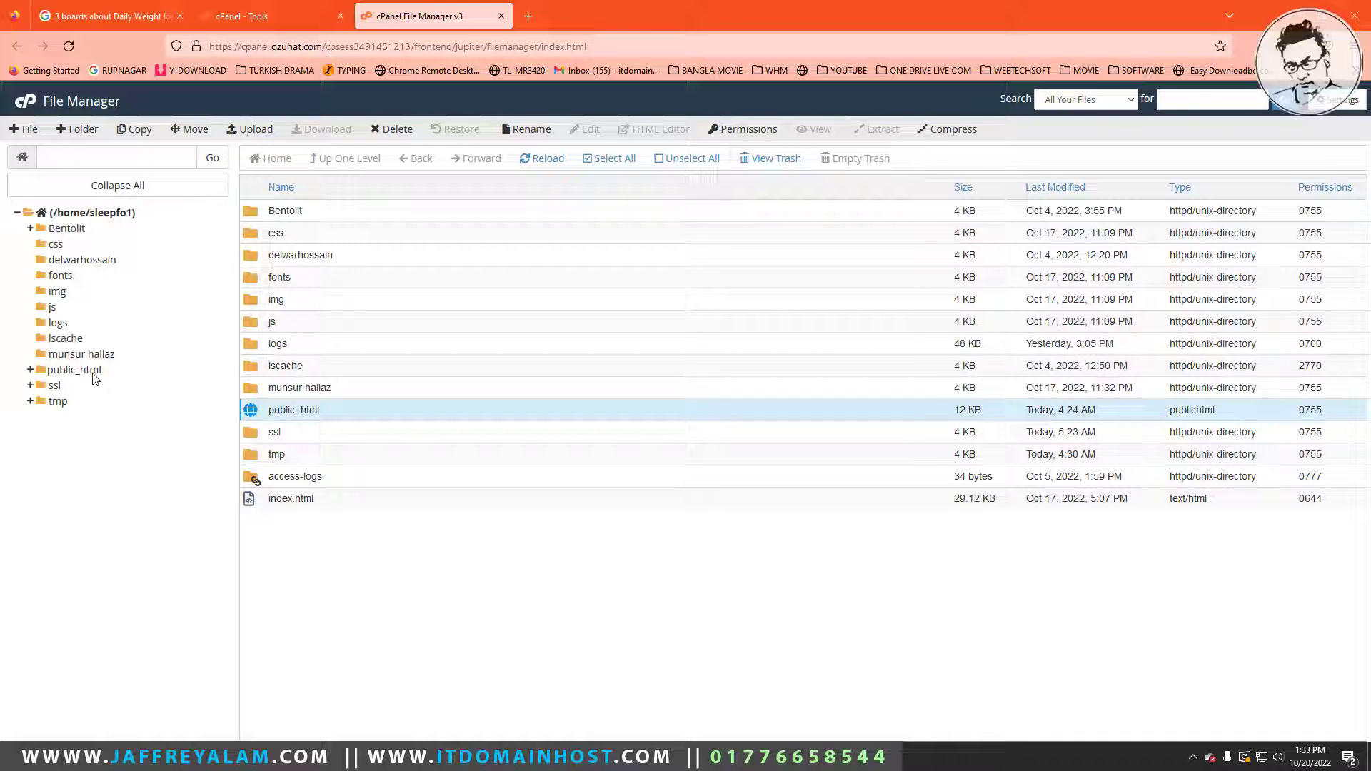
left_click(58, 373)
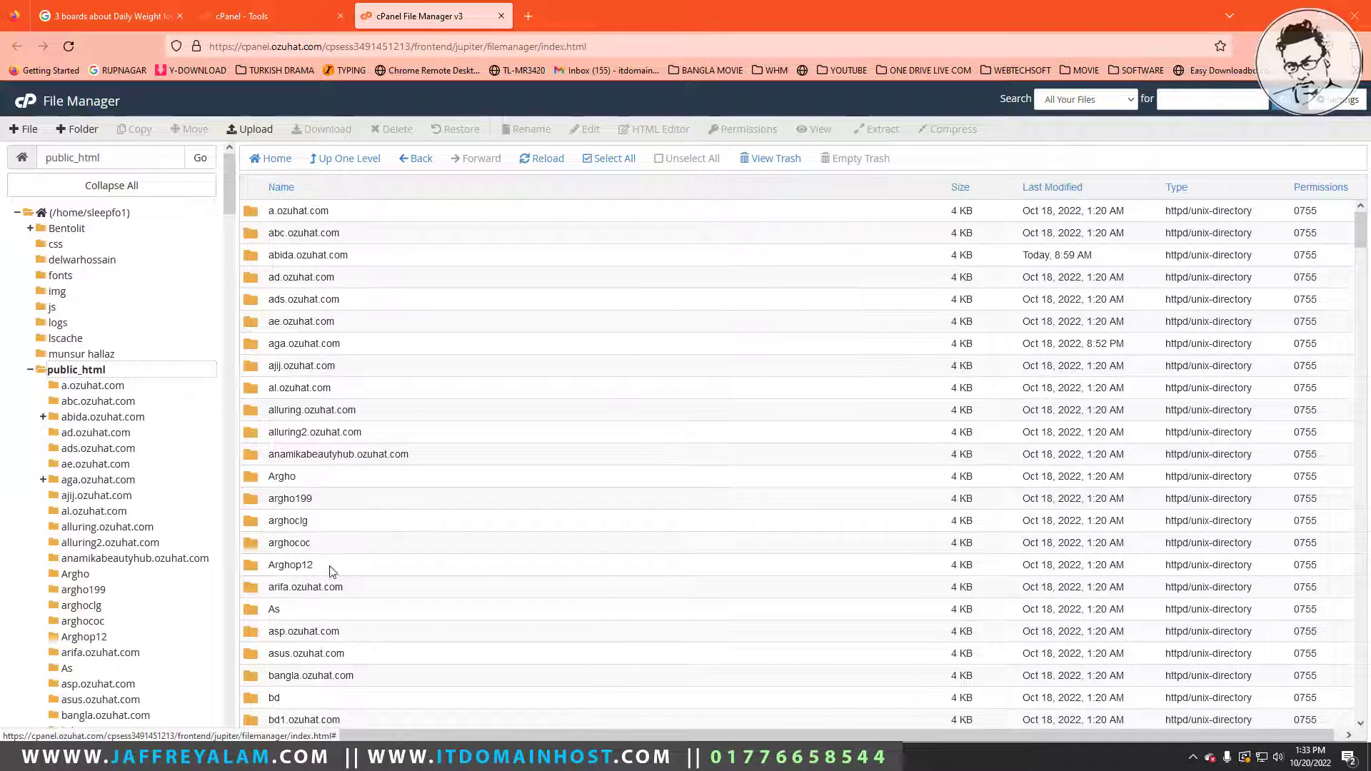
scroll(62, 429, "down", 7)
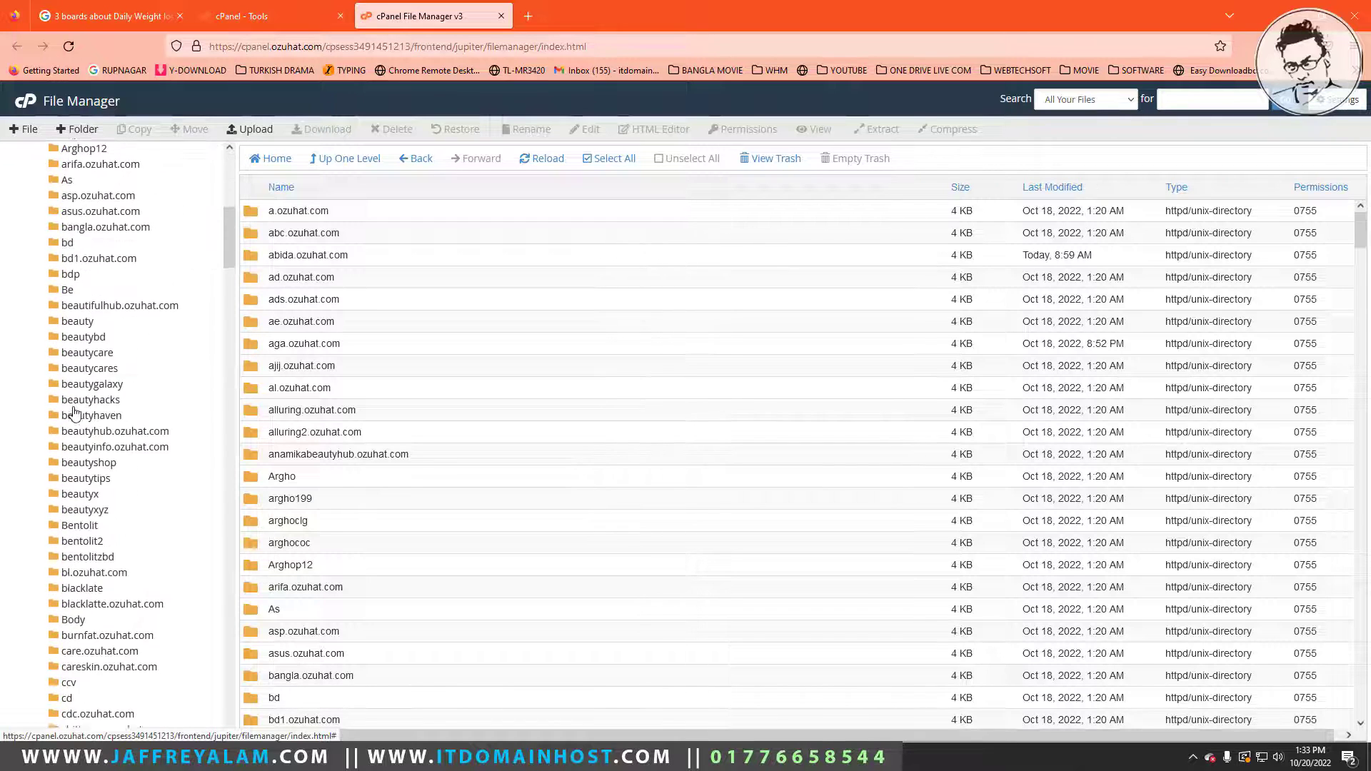
scroll(74, 412, "up", 4)
scroll(74, 413, "up", 1)
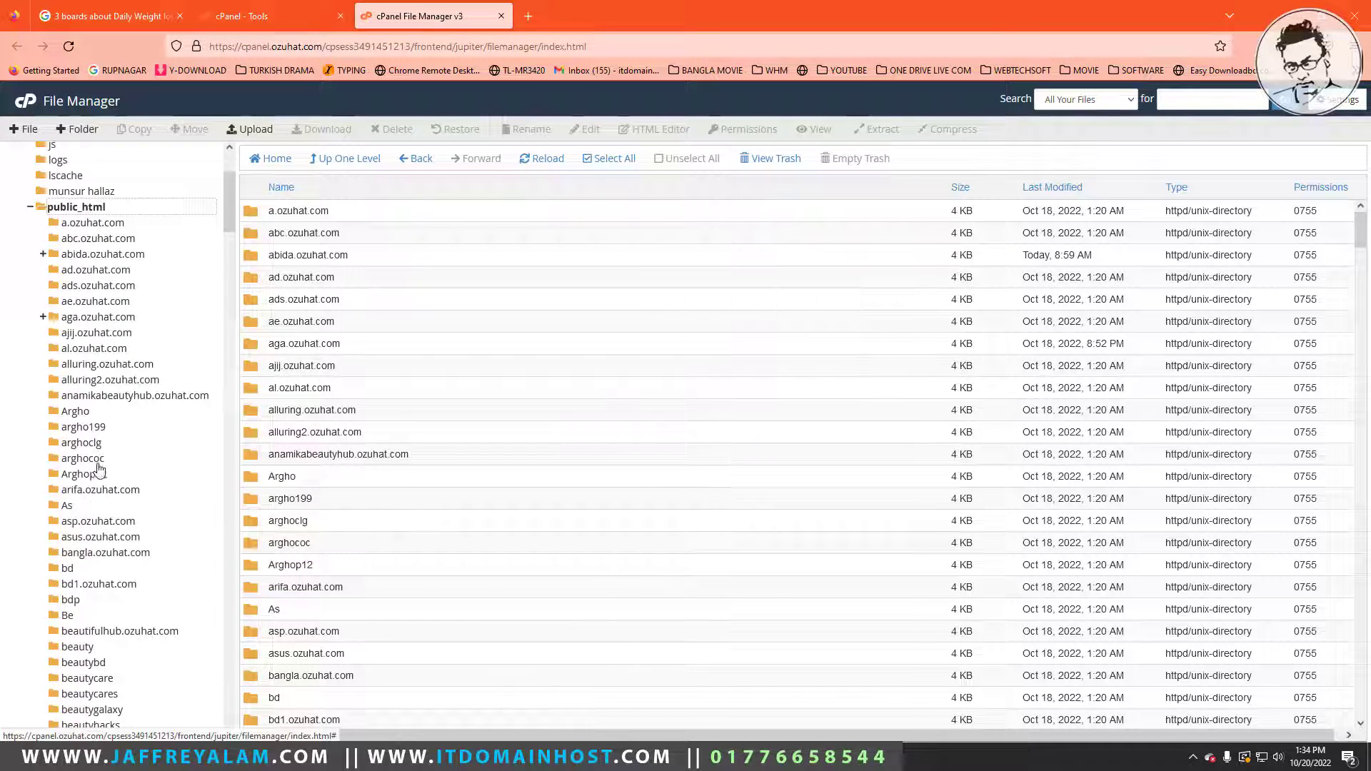
scroll(84, 549, "down", 6)
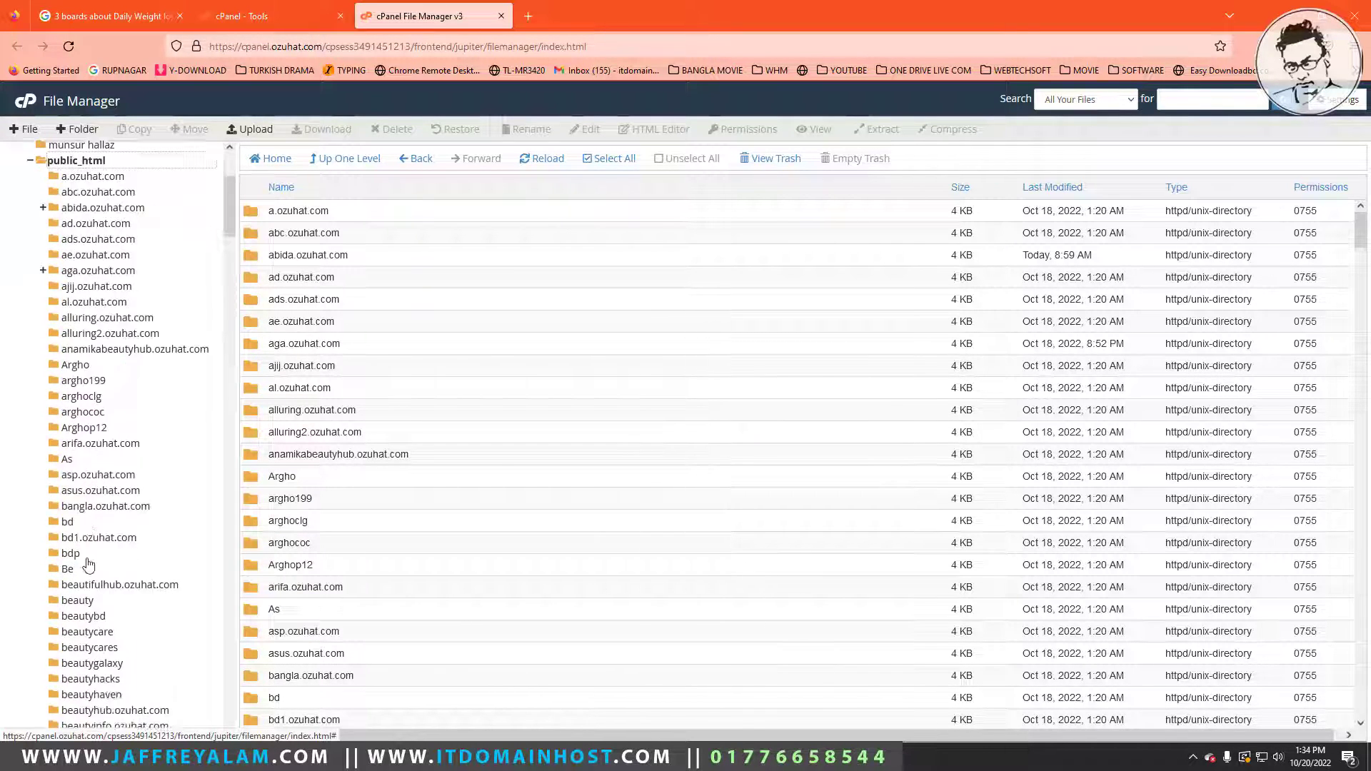
scroll(87, 564, "up", 6)
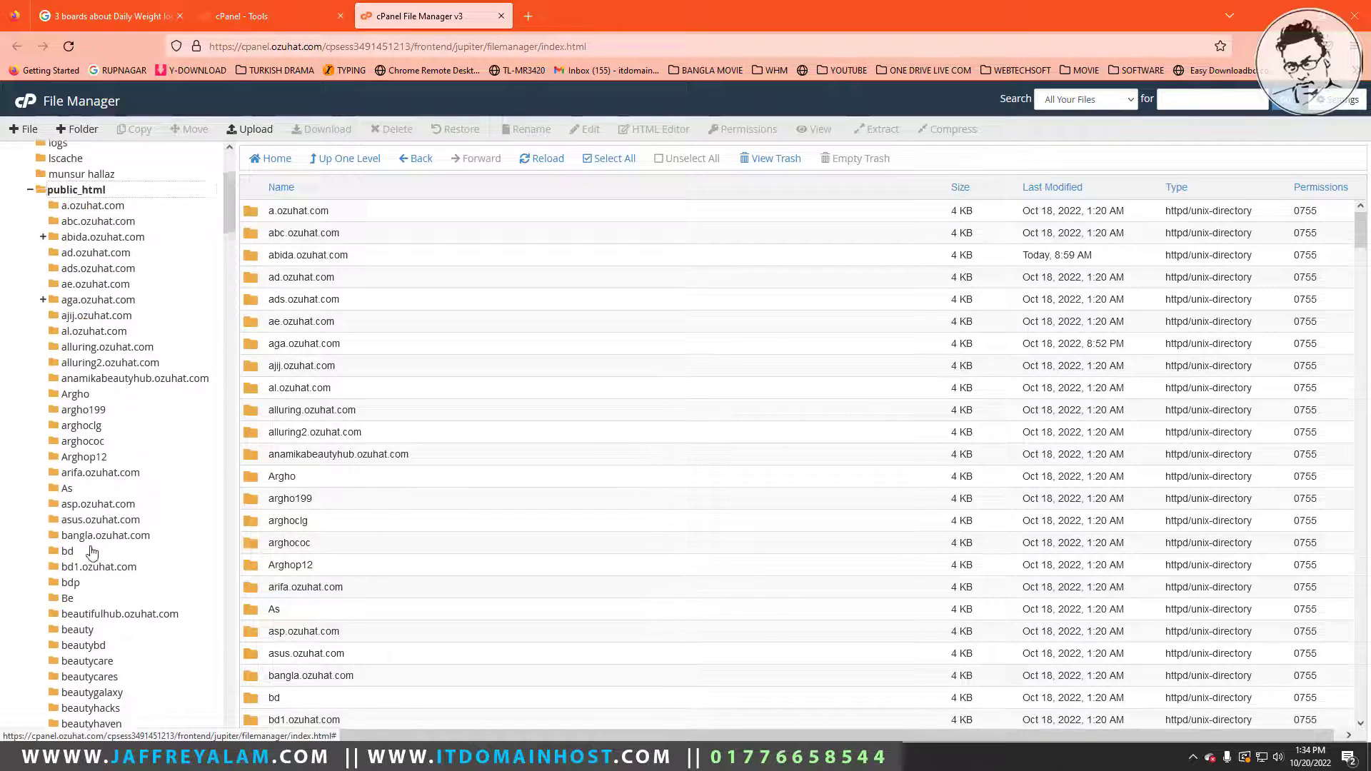
scroll(313, 409, "down", 8)
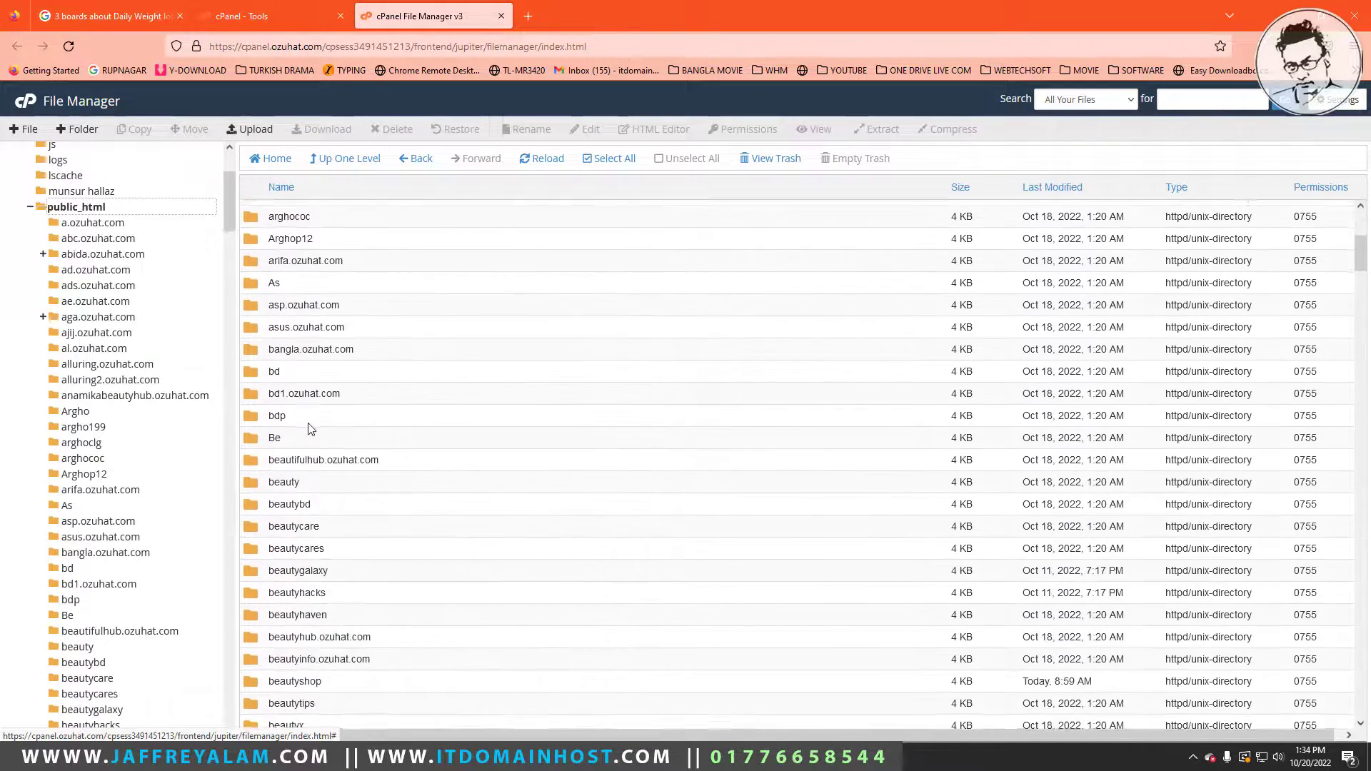
scroll(309, 423, "up", 2)
scroll(310, 429, "down", 16)
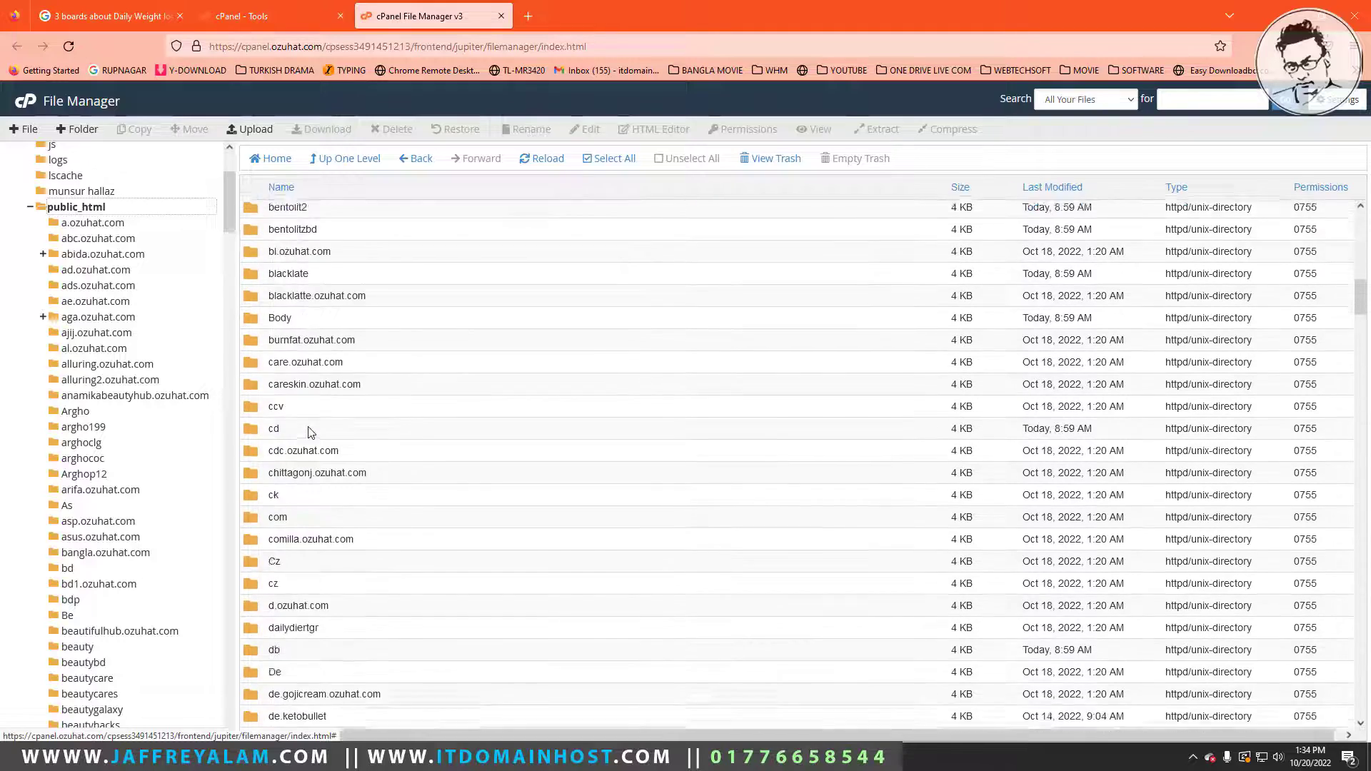
scroll(309, 429, "down", 10)
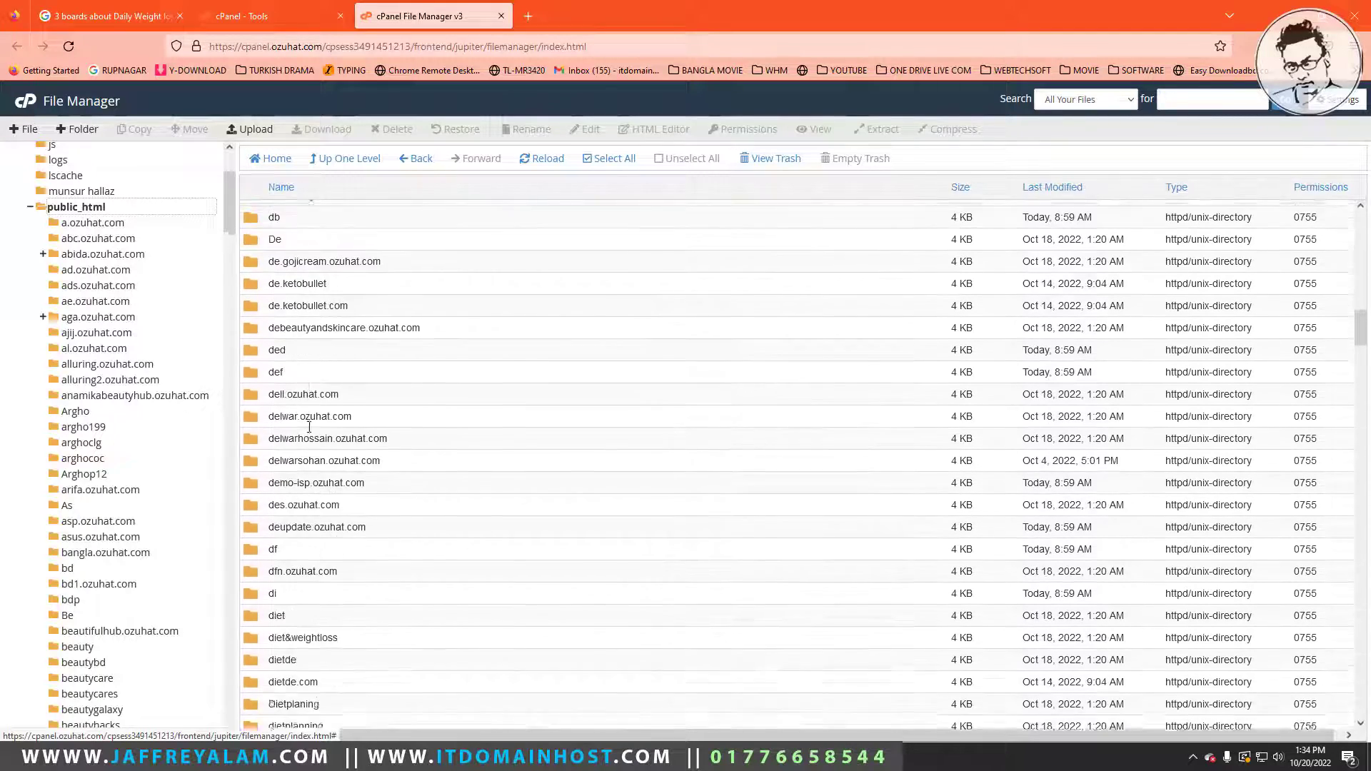
scroll(309, 432, "down", 6)
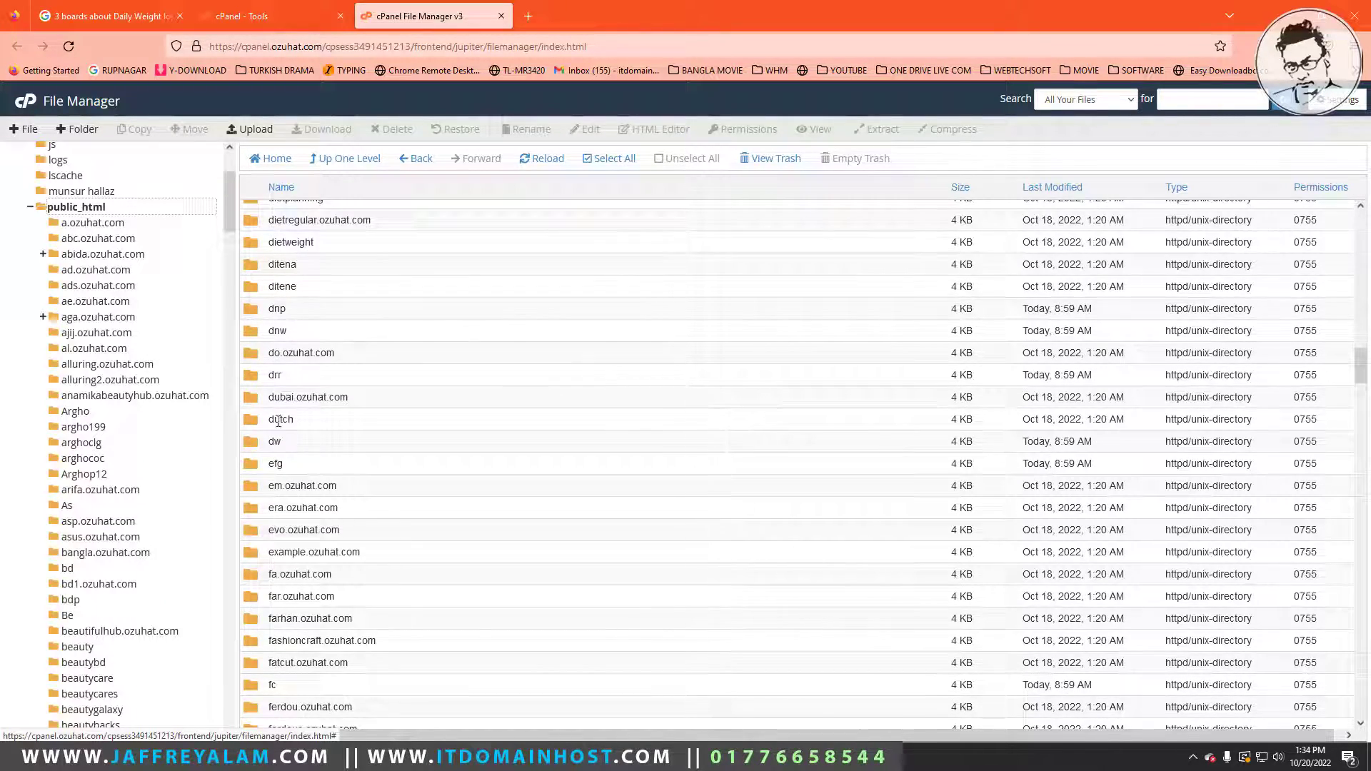
scroll(279, 421, "down", 2)
scroll(286, 435, "down", 3)
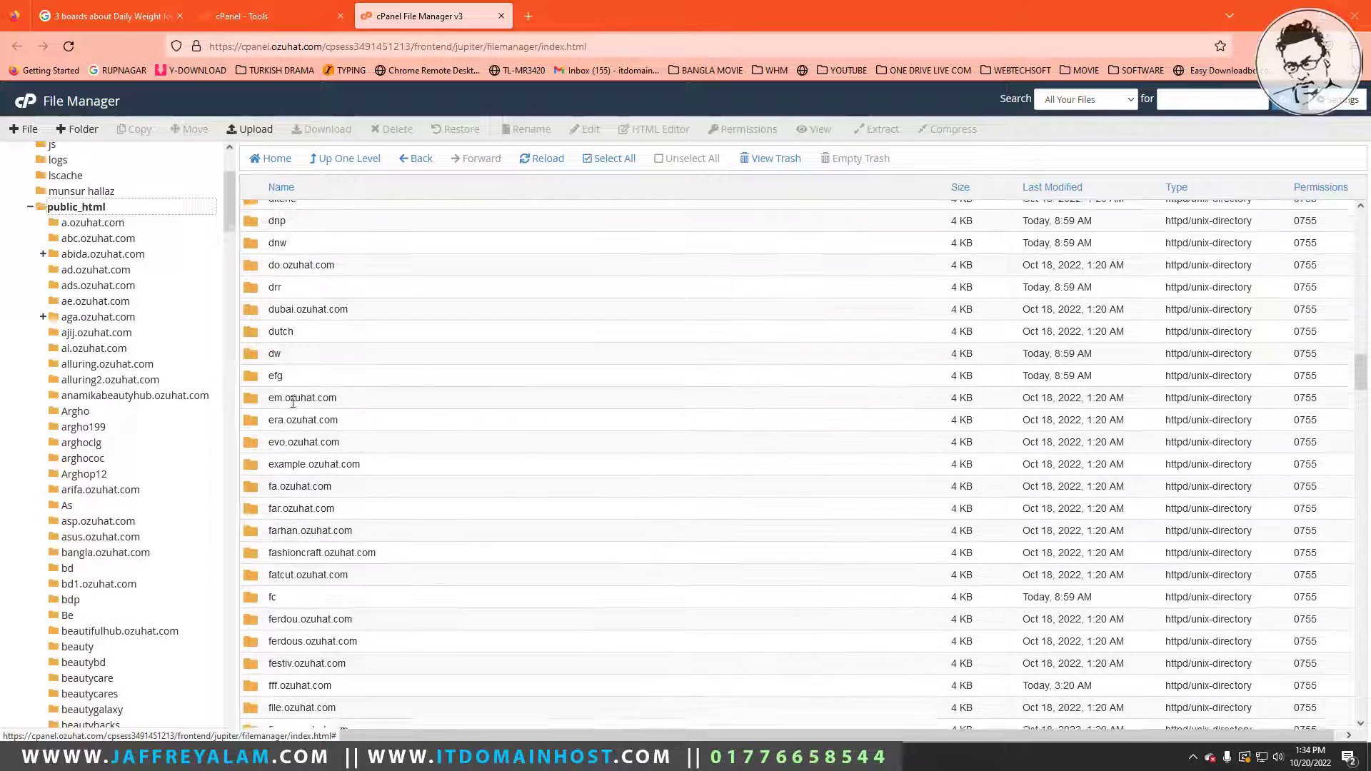
scroll(293, 412, "down", 2)
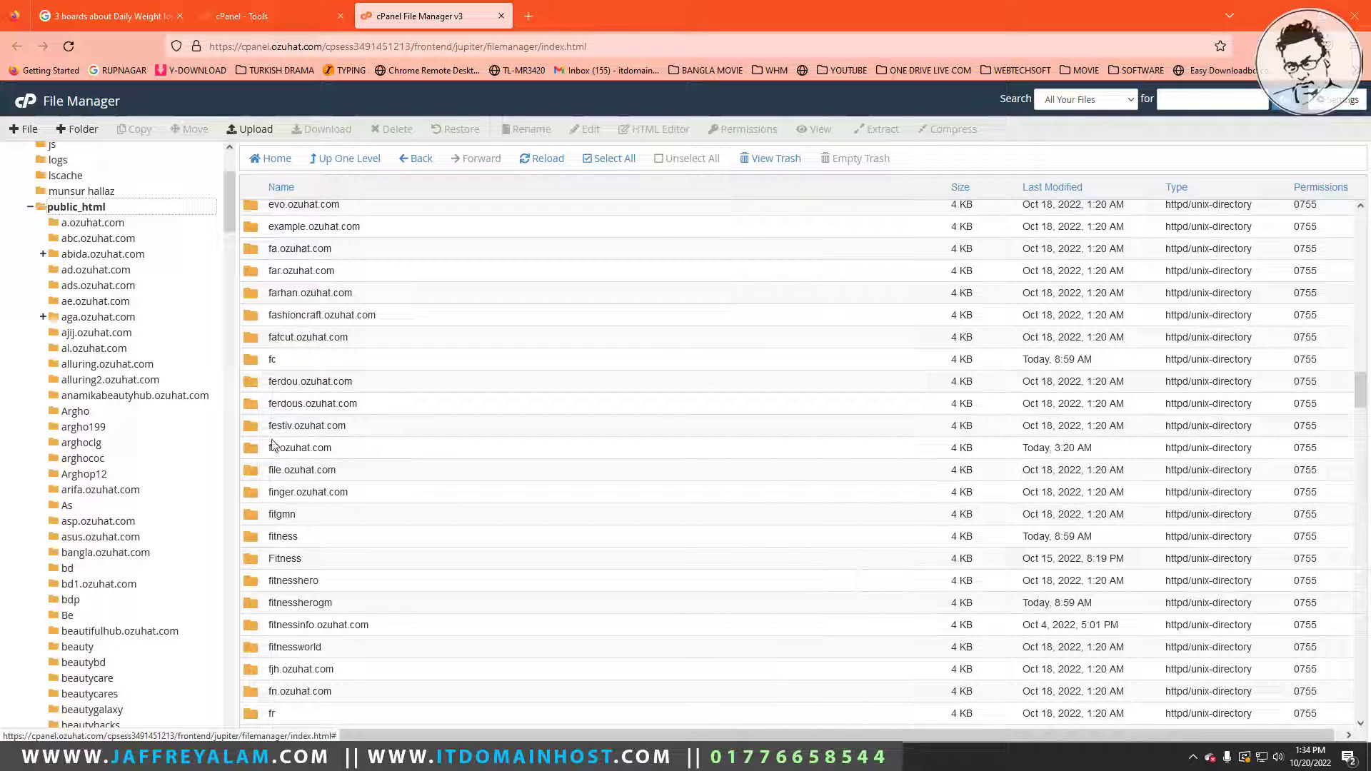
left_click(277, 448)
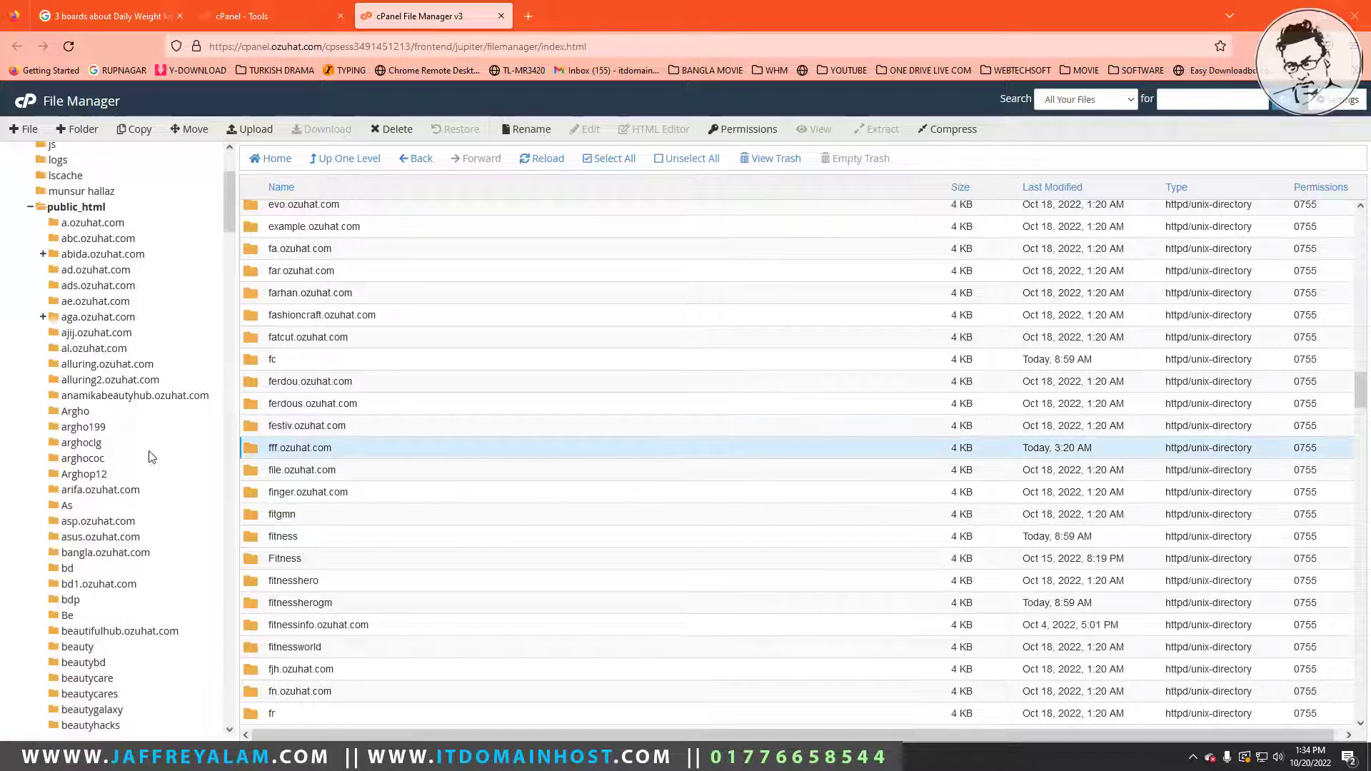
Locate the fff.ozuhat.com folder in the directory tree and open it.
scroll(118, 447, "down", 20)
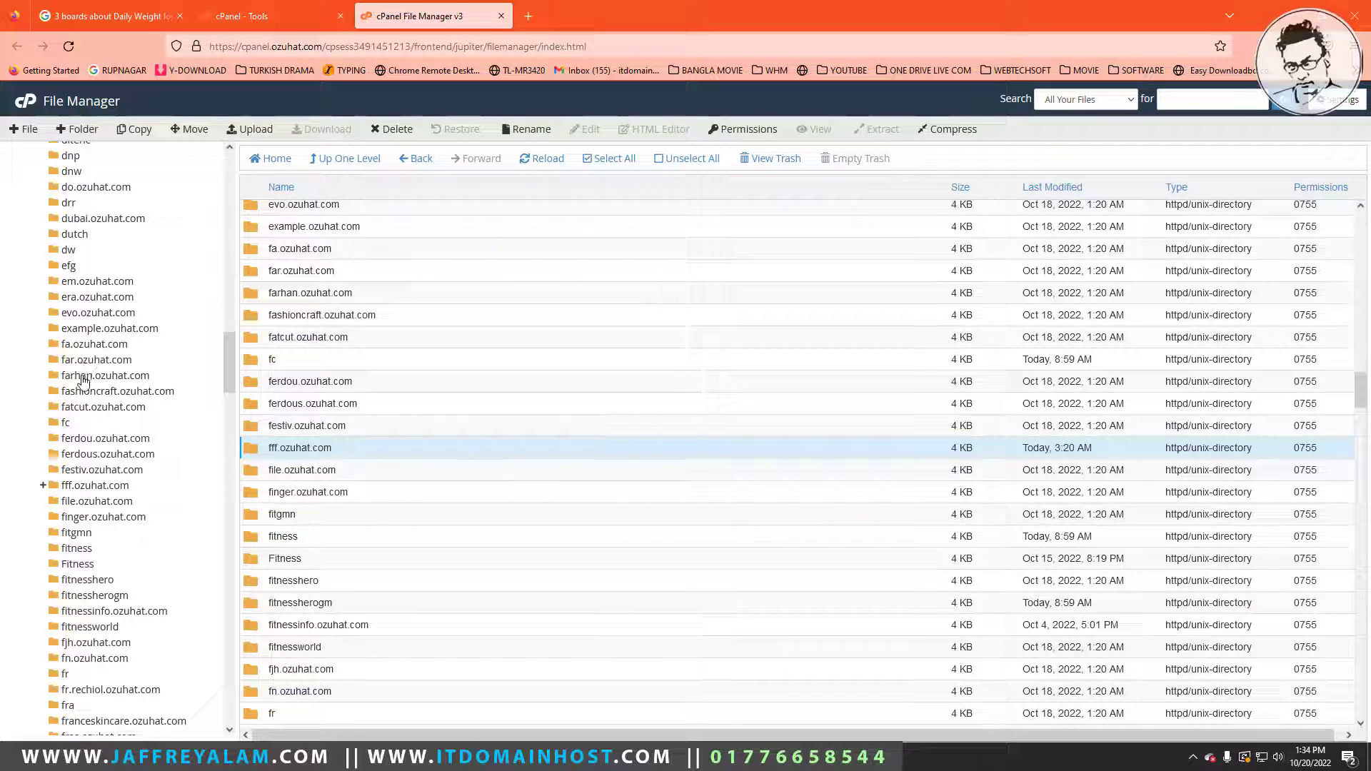
scroll(84, 389, "down", 2)
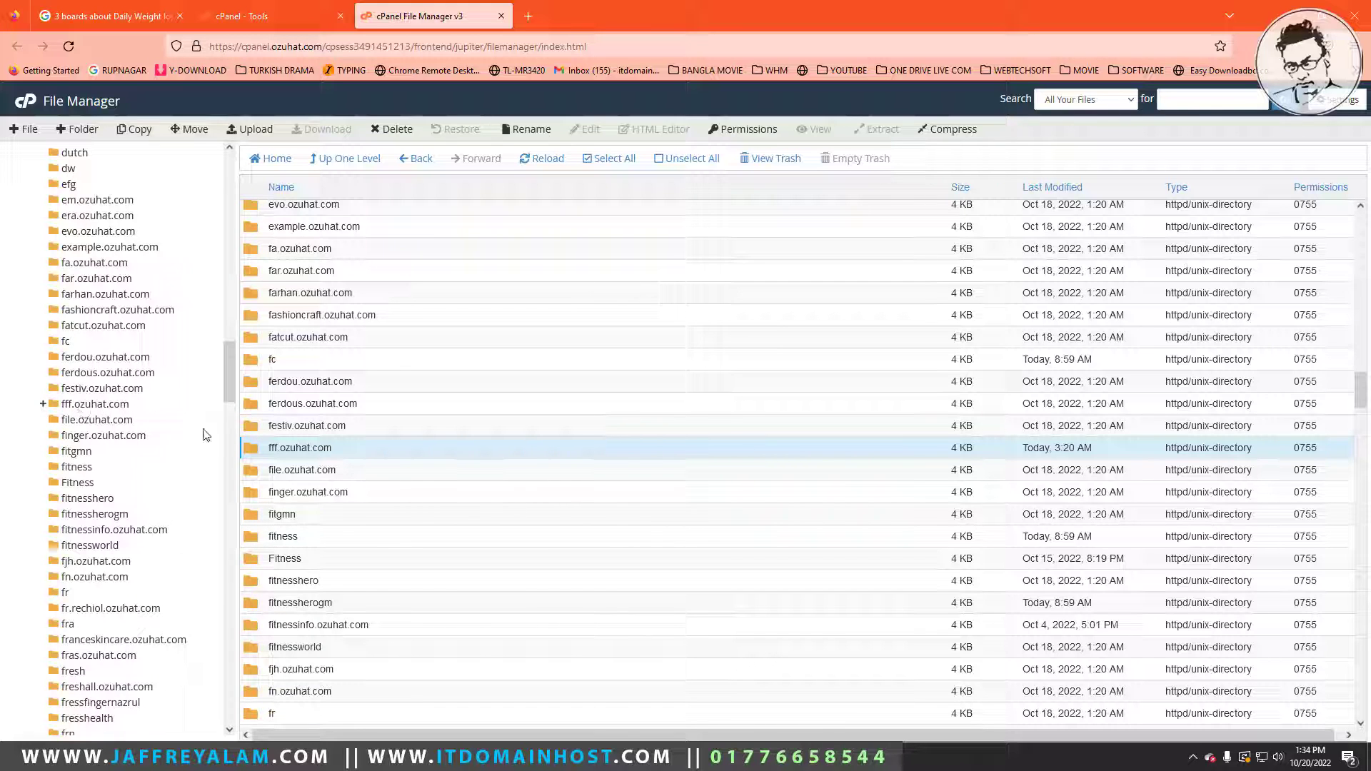
left_click(246, 448)
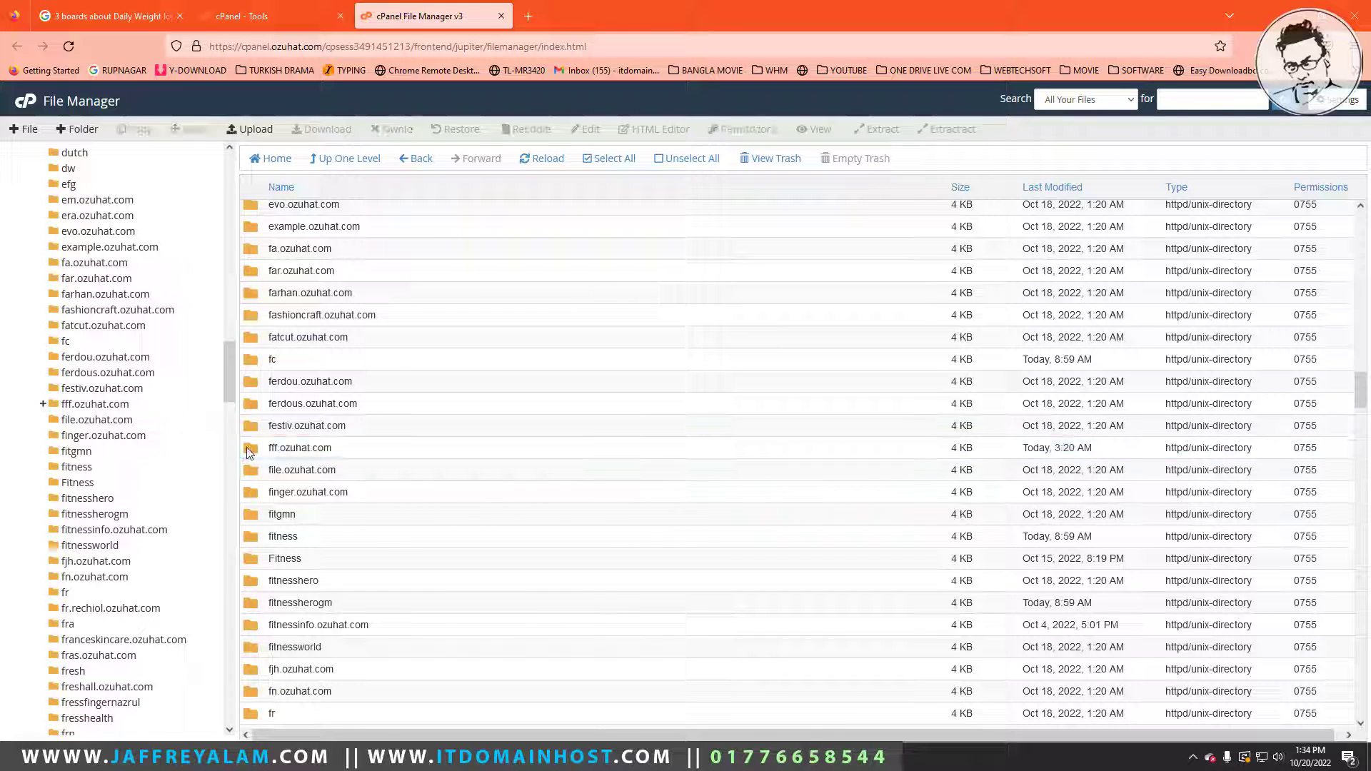
left_click(246, 448)
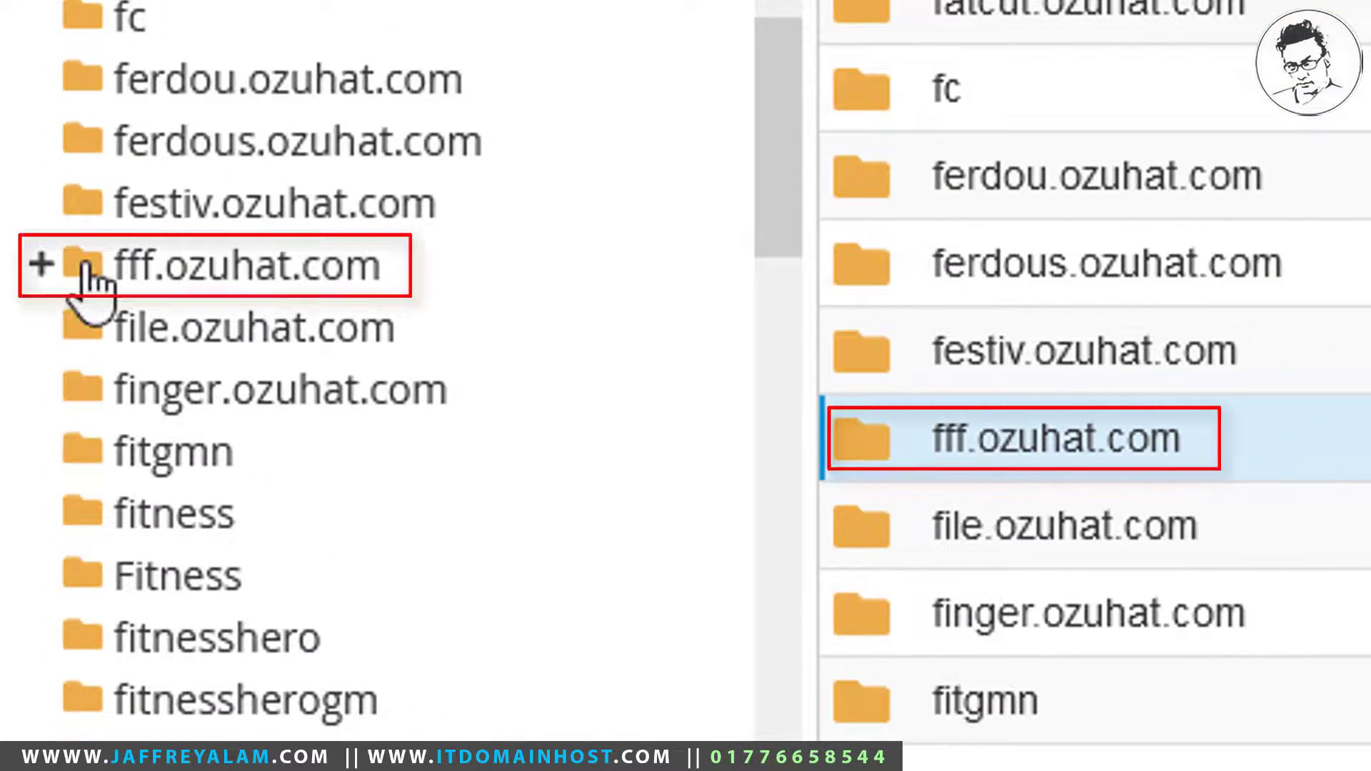
Create a new folder named zannat inside /public_html/fff.ozuhat.com and select it in the file list.
left_click(304, 254)
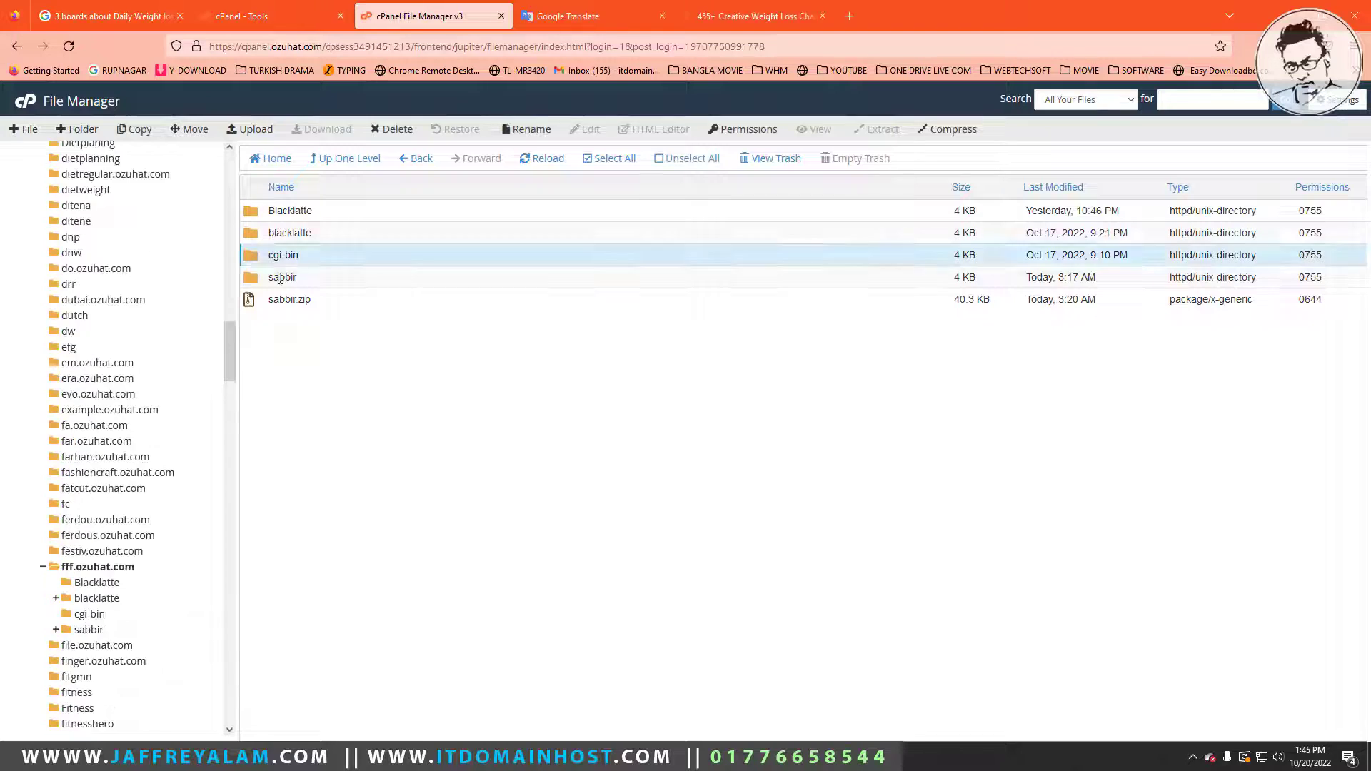
left_click(282, 277)
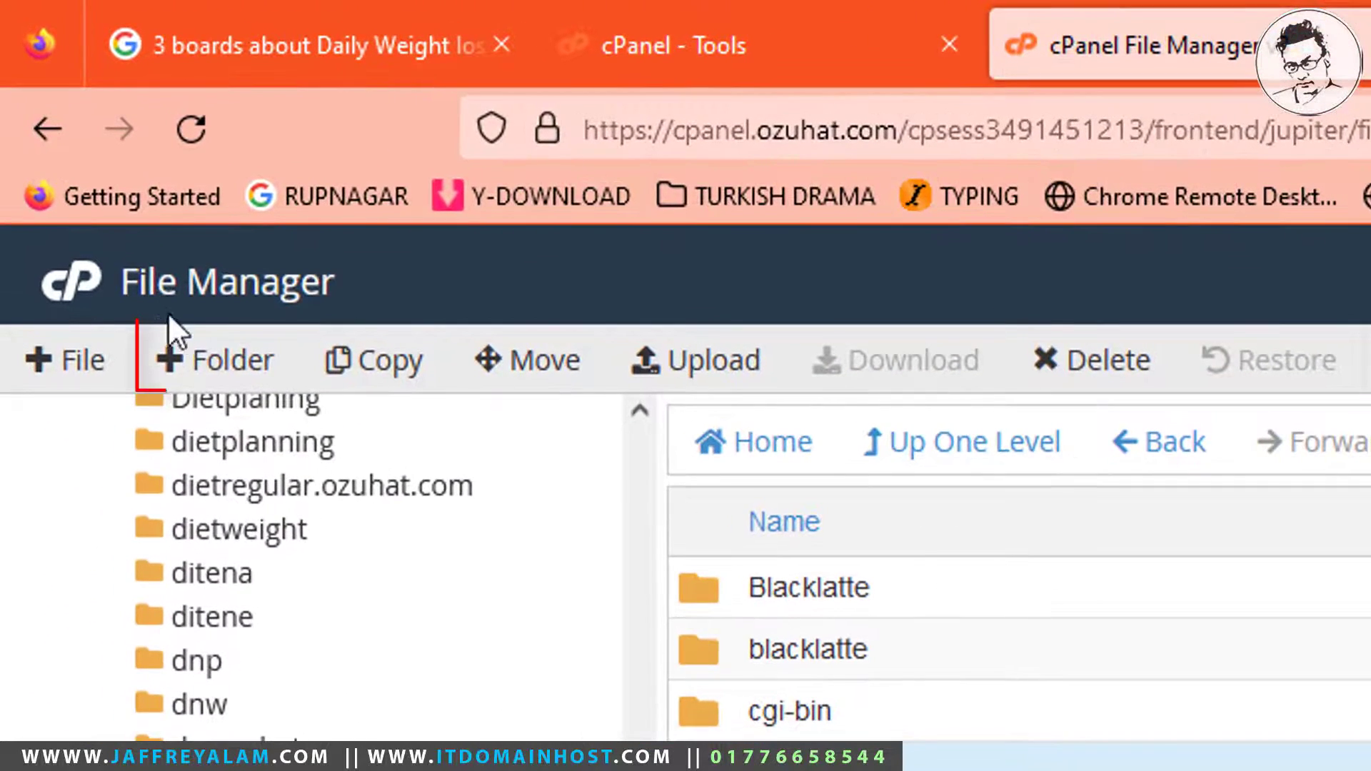
left_click(222, 358)
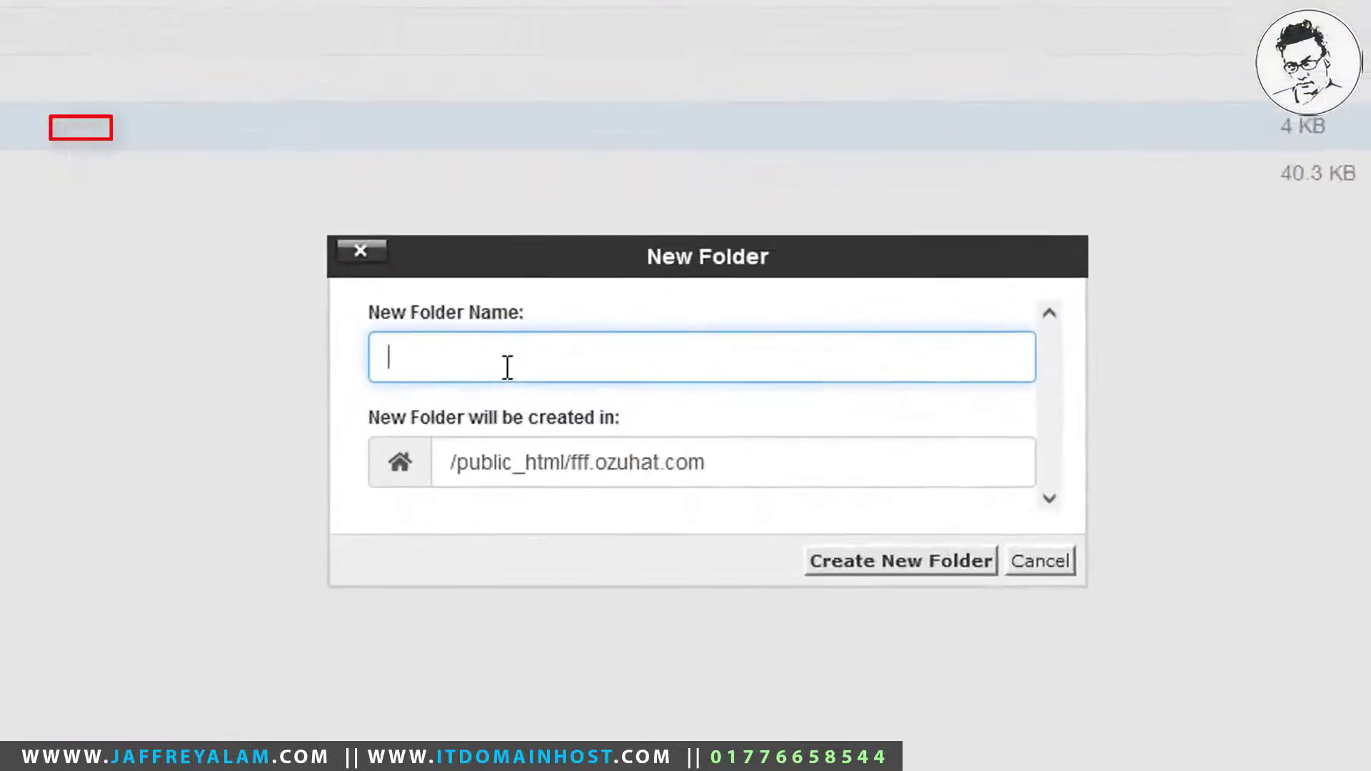
type("ক")
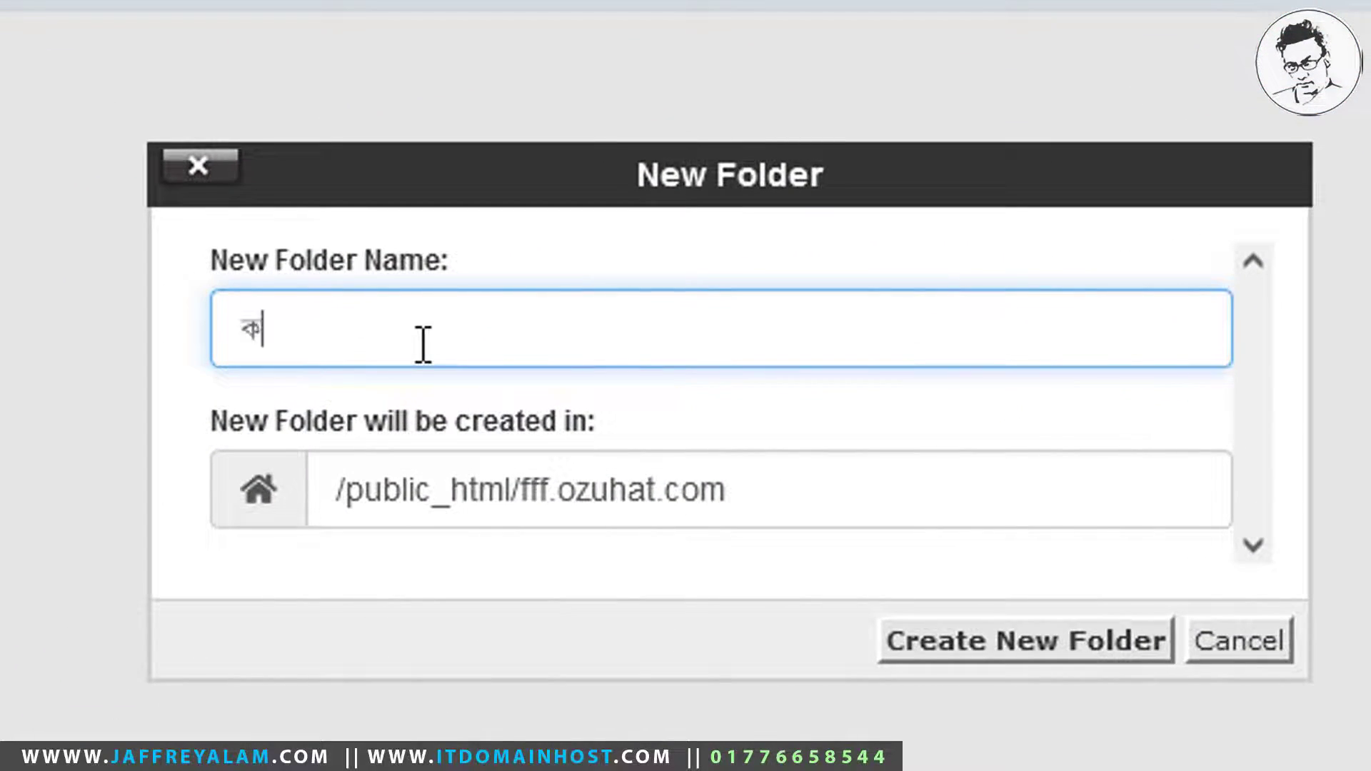
key("BackSpace")
type("zannat")
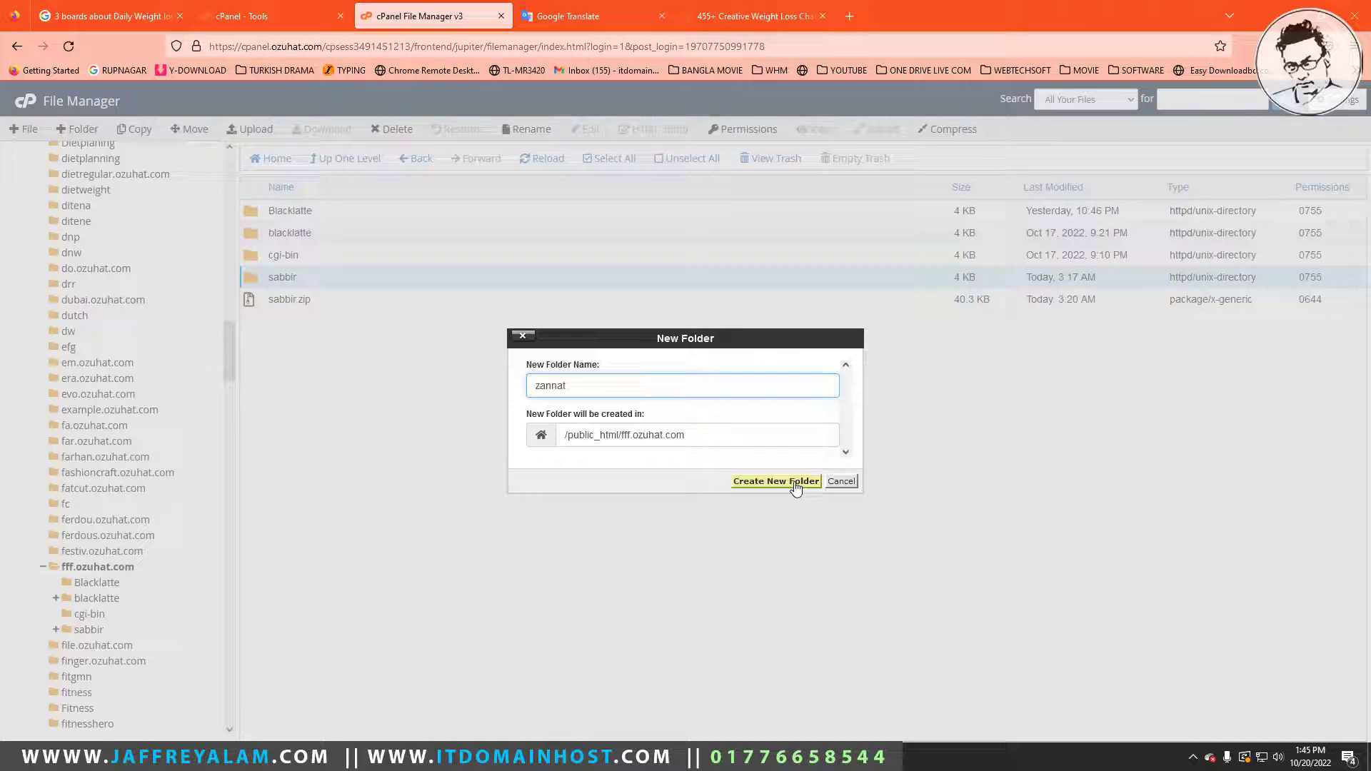
left_click(796, 482)
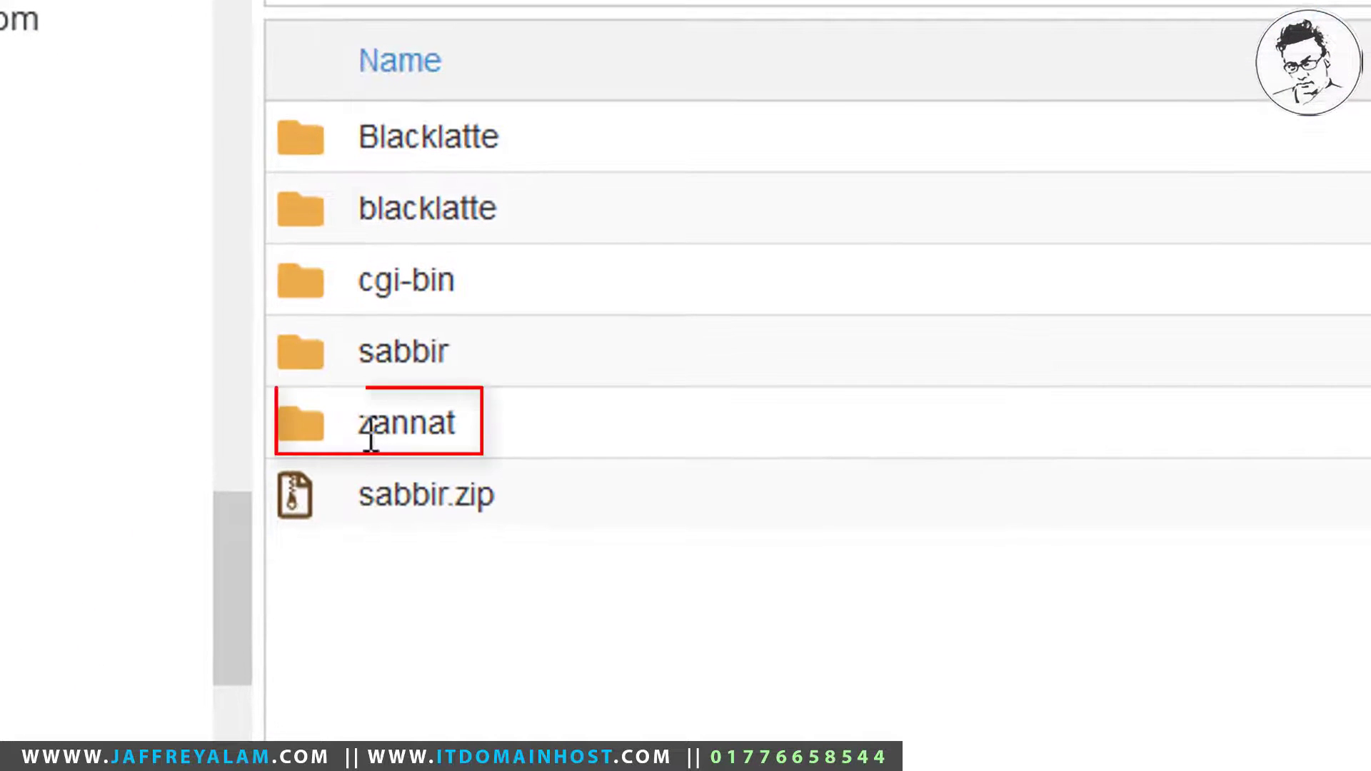
left_click(368, 433)
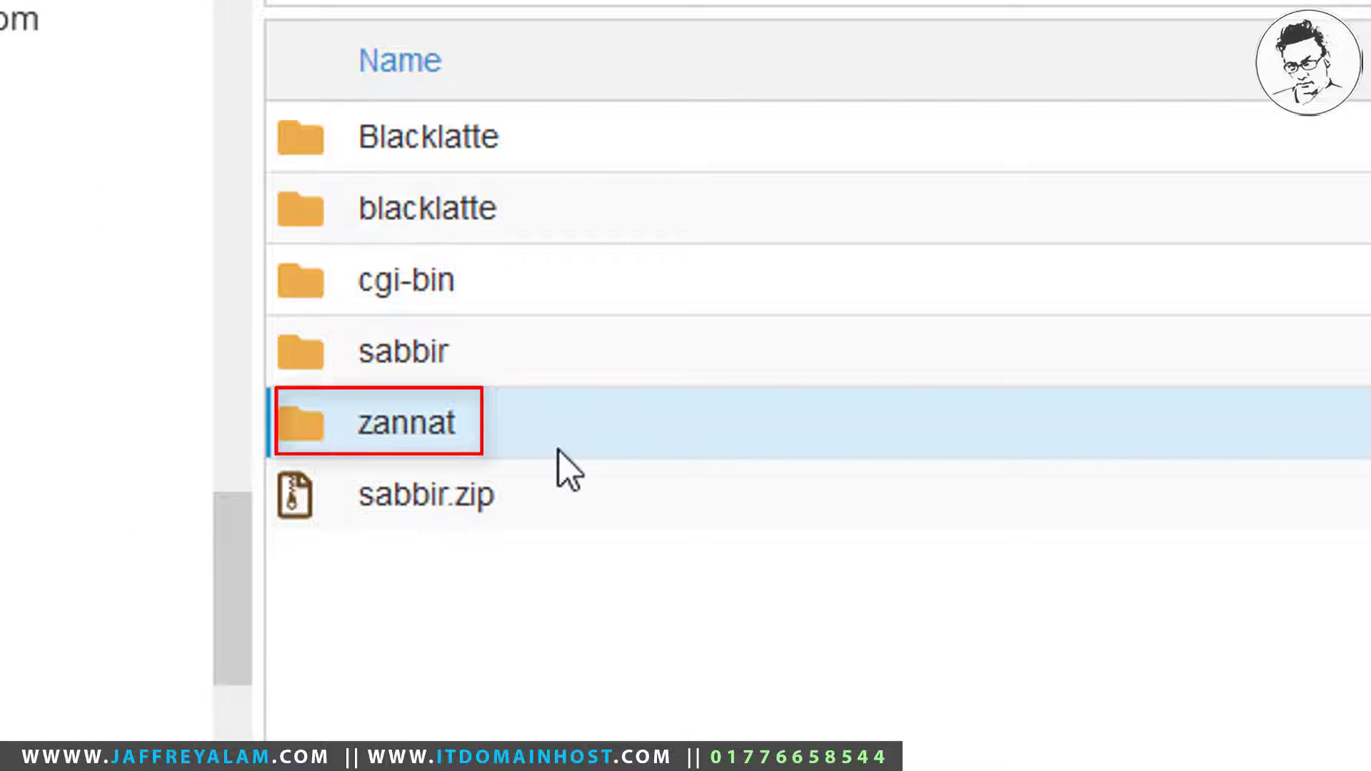
Open the sabbir folder and compress its img folder and index.html into a Zip Archive named img.zip.
left_click(314, 355)
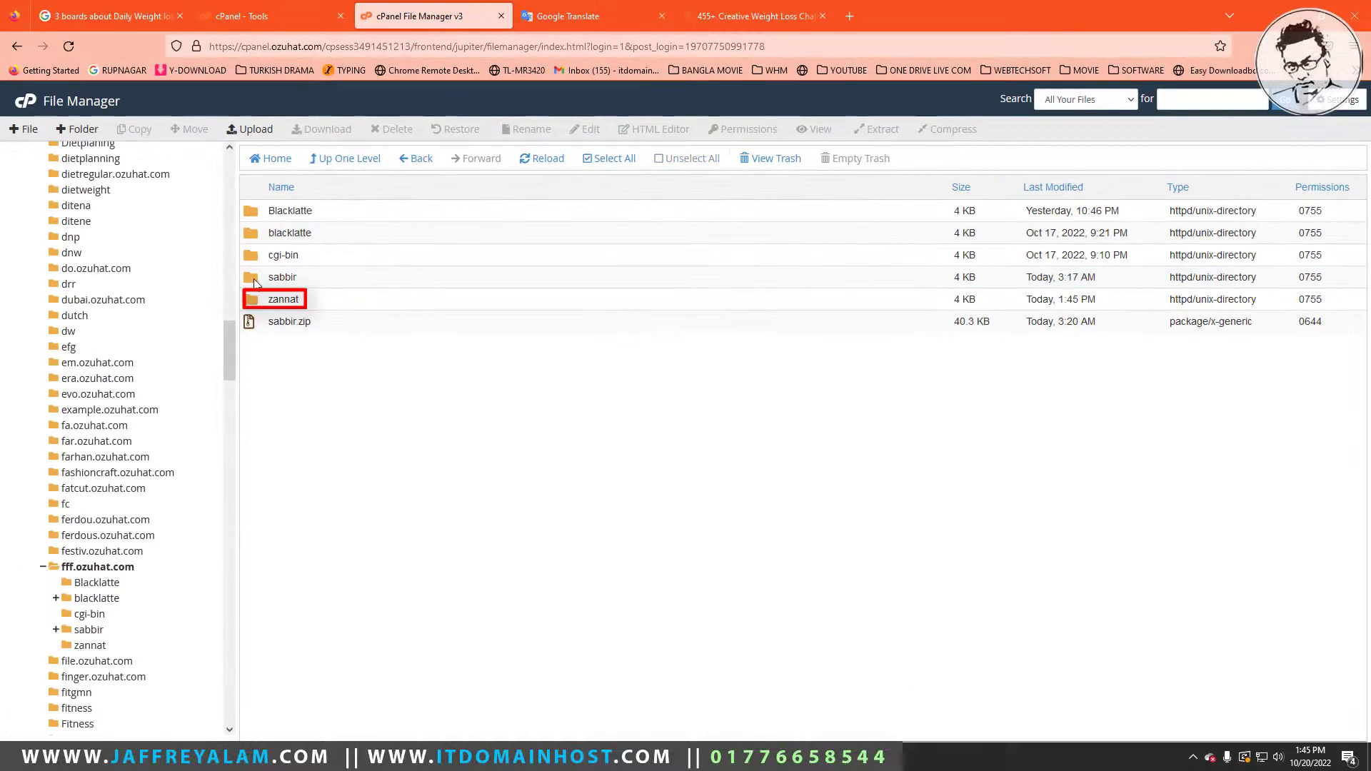
double_click(254, 283)
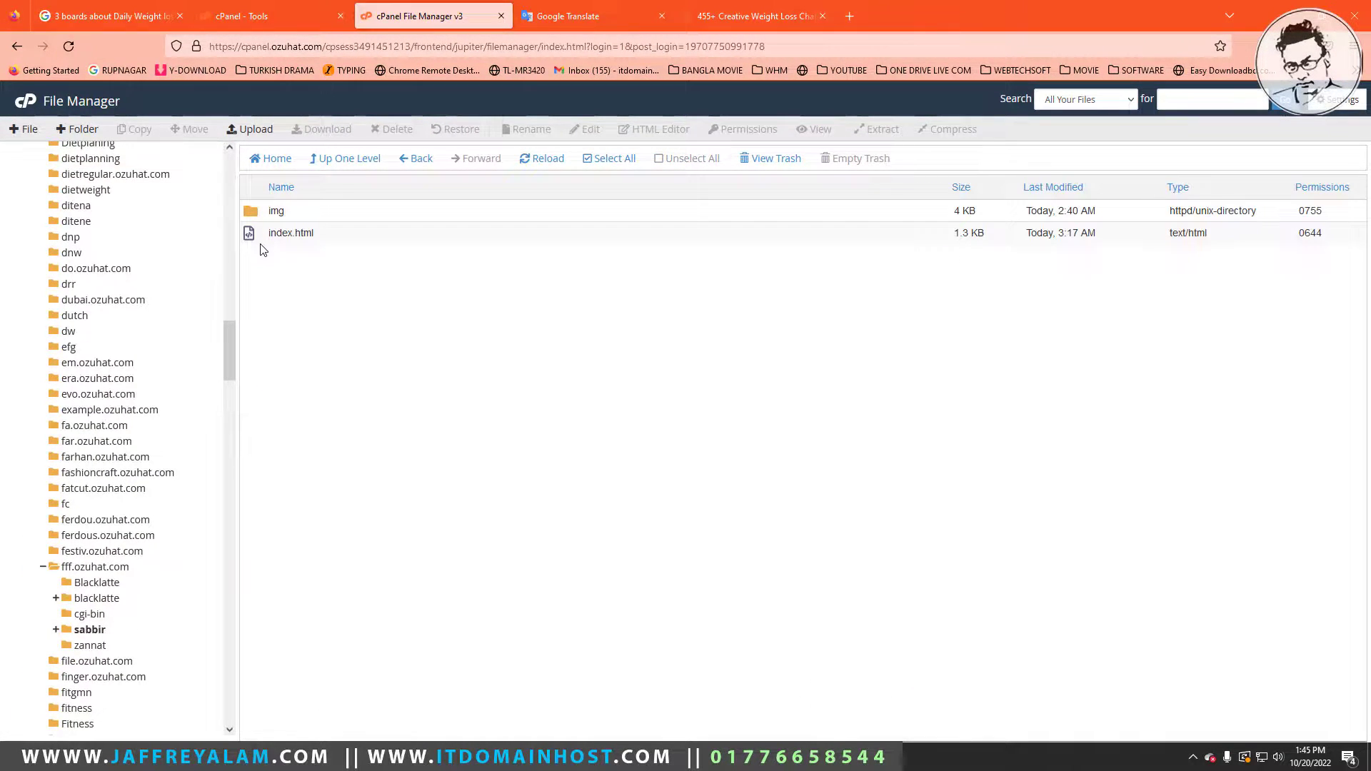
left_click(259, 214)
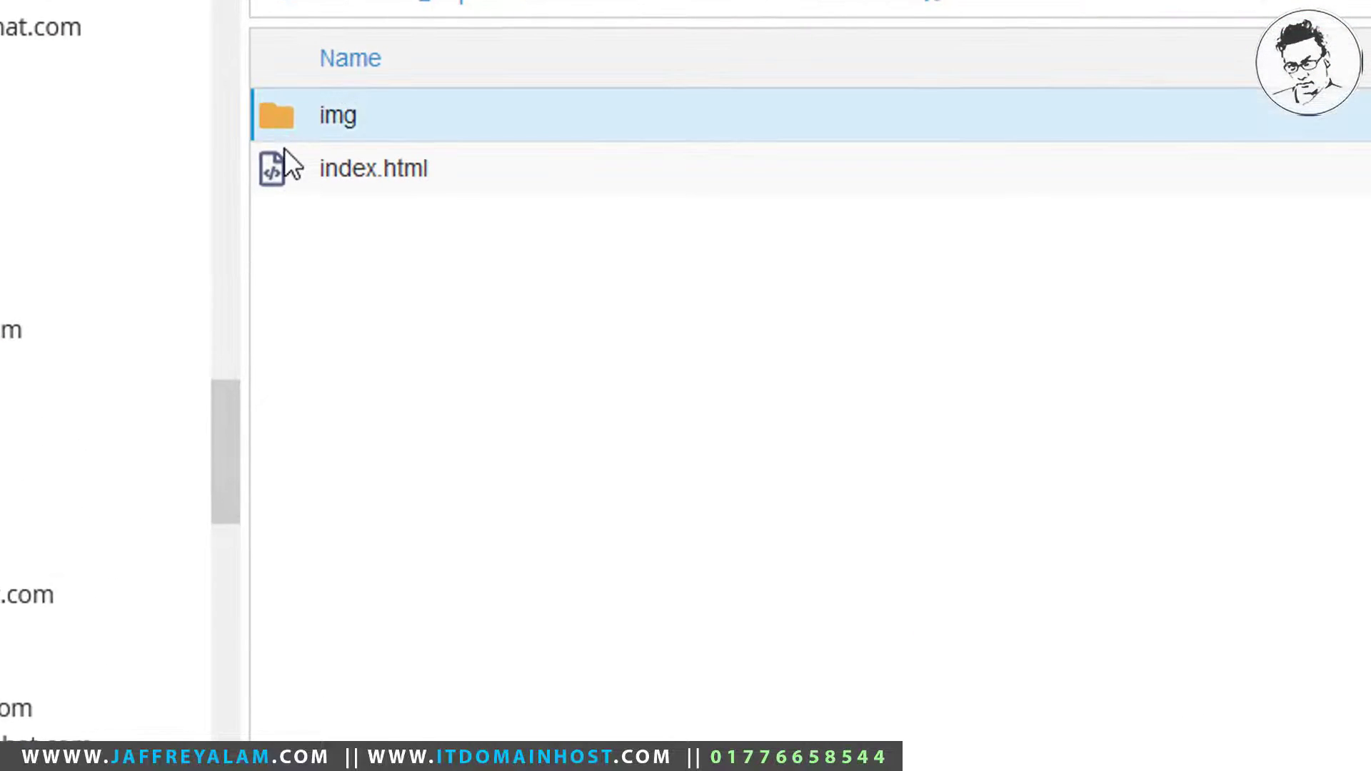
left_click(284, 165, "ctrl")
right_click(327, 166)
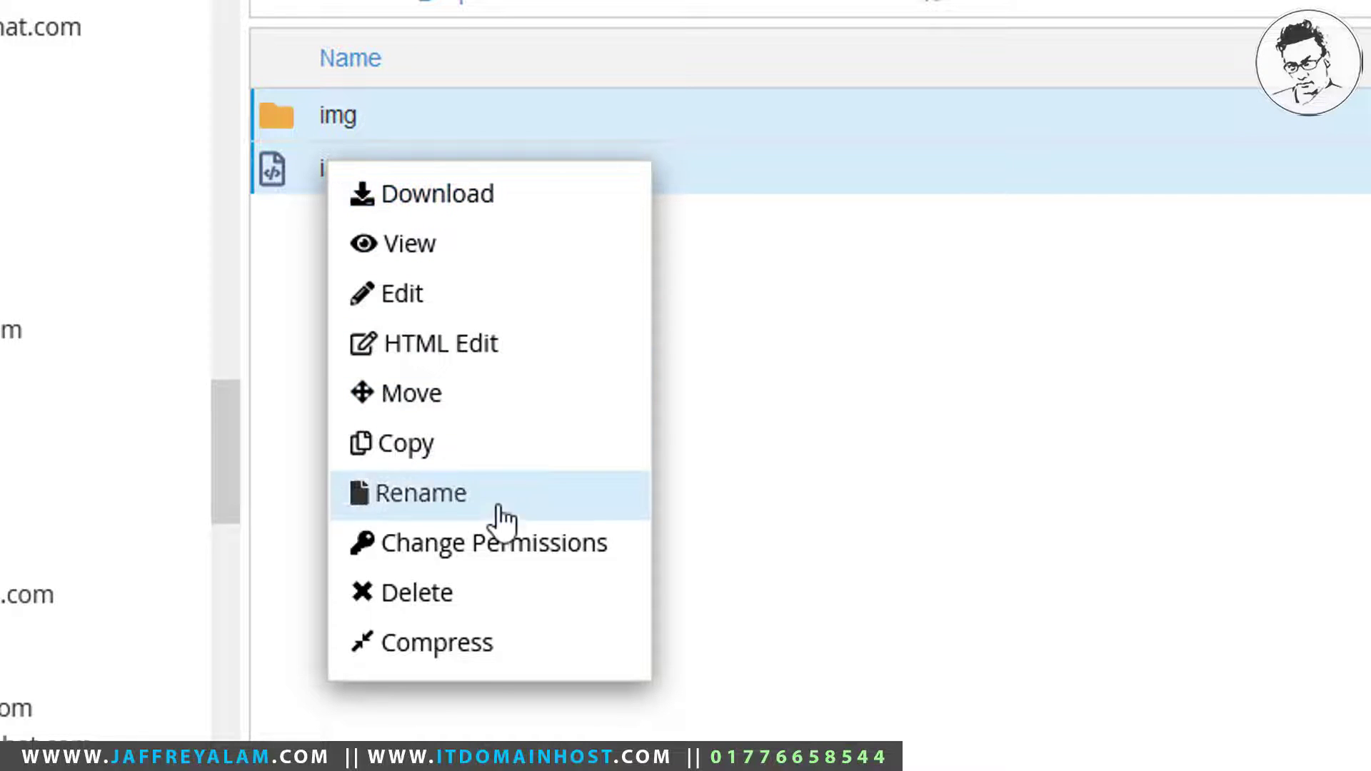
left_click(448, 648)
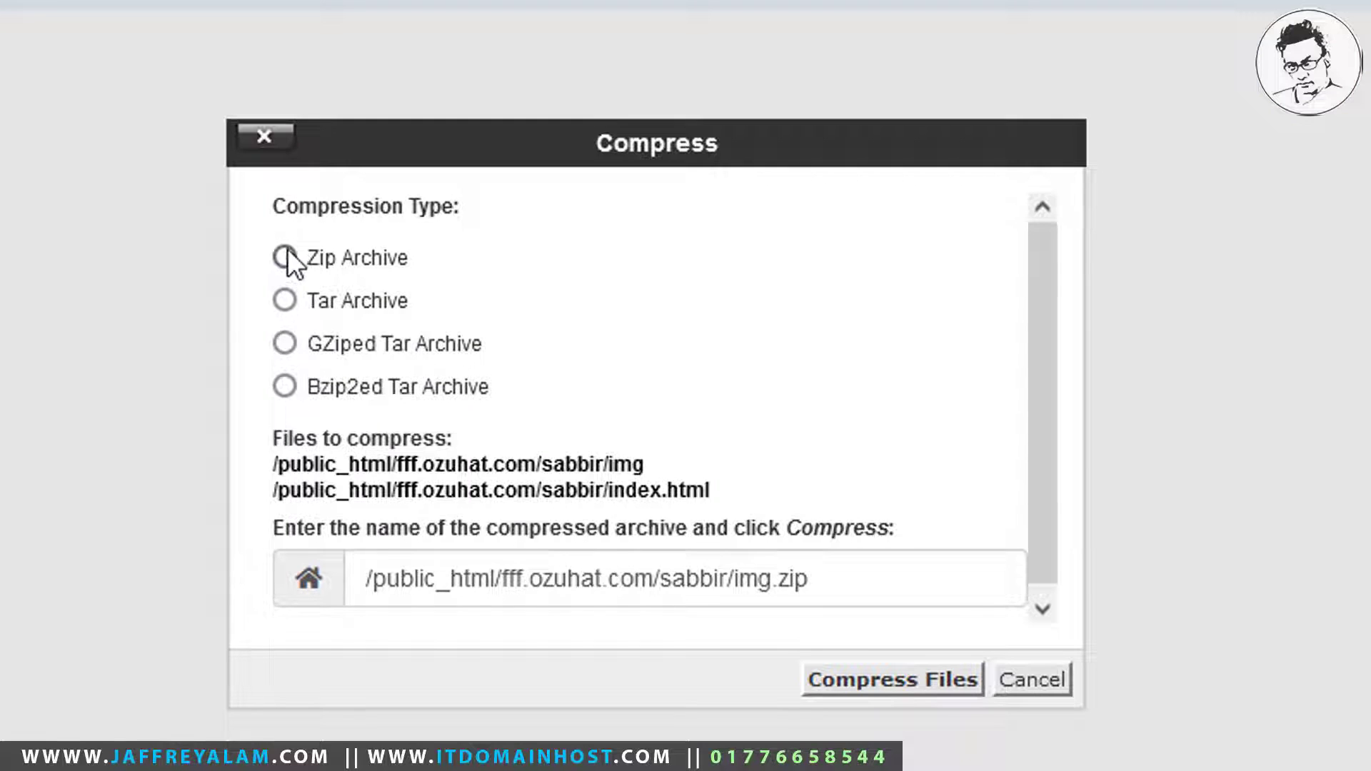
left_click(740, 587)
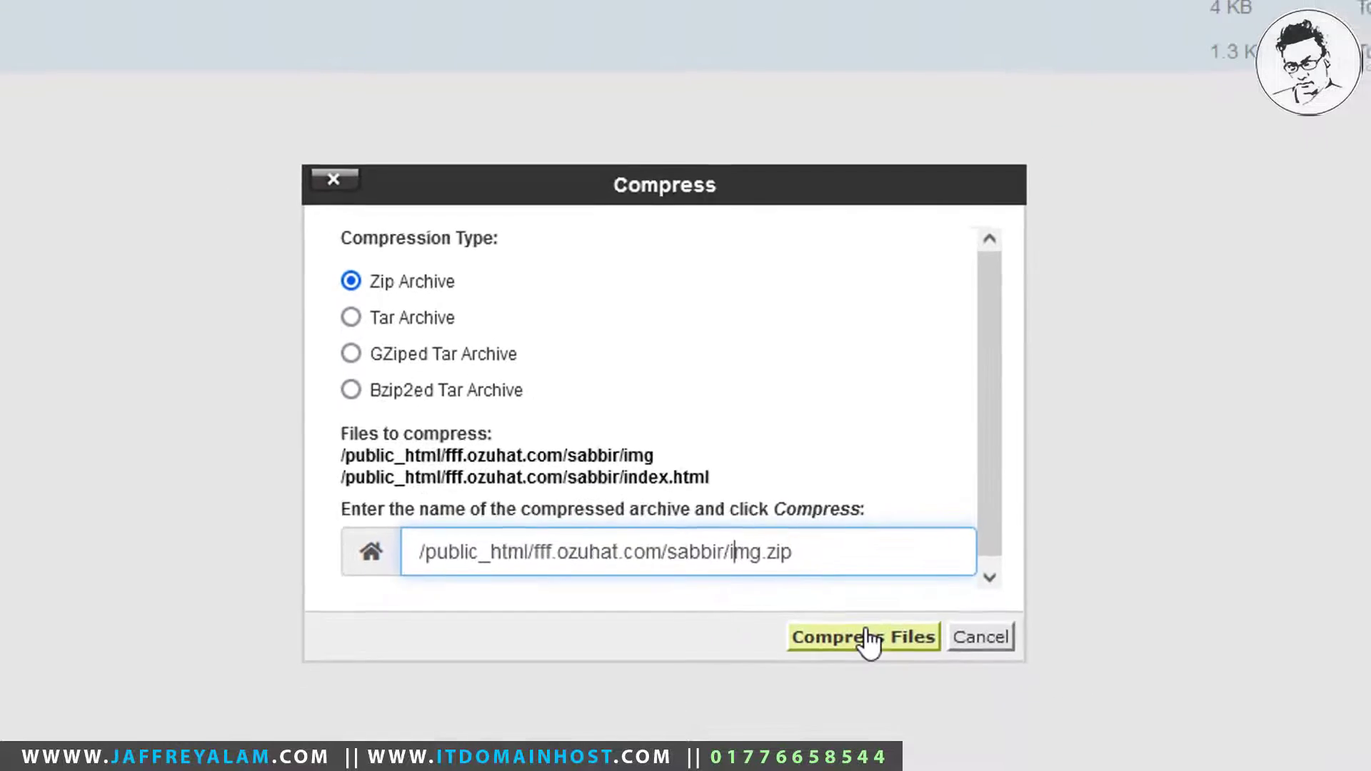
left_click(868, 638)
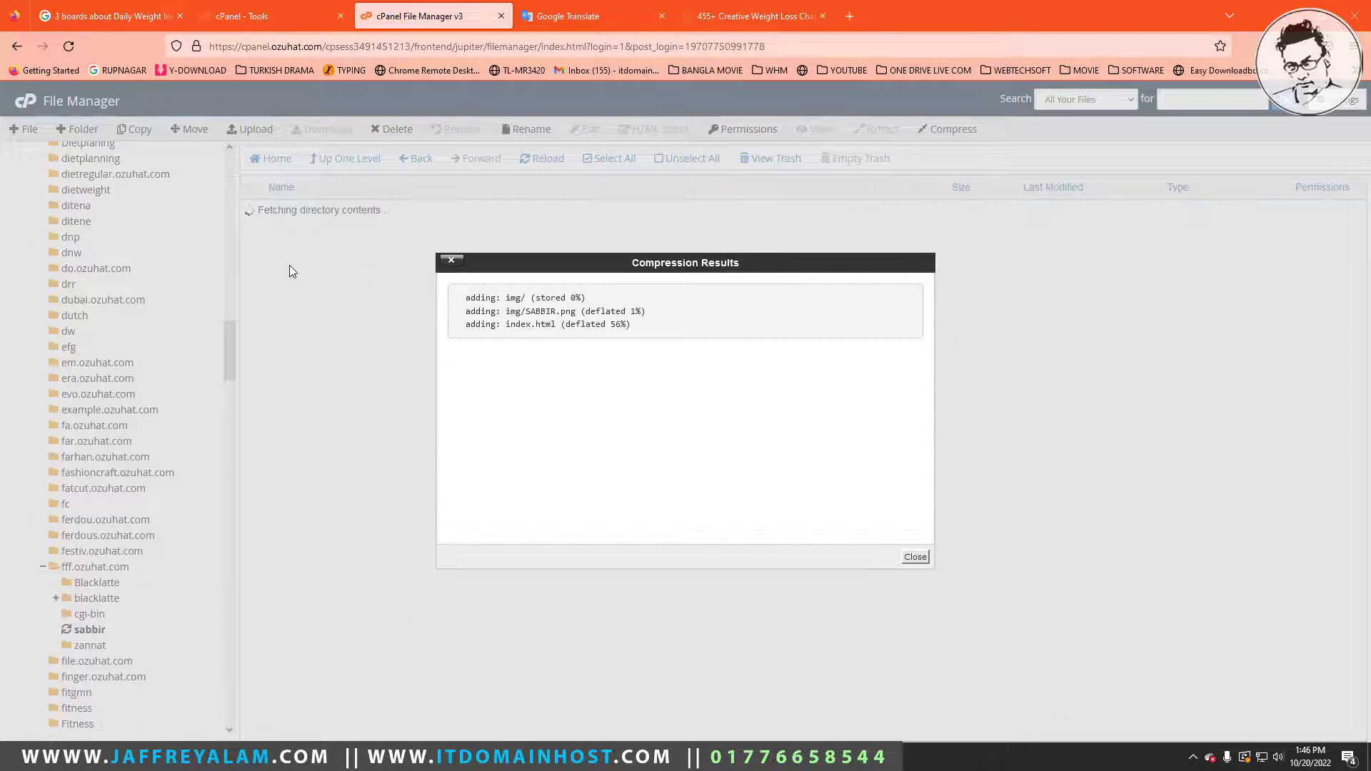
left_click(913, 557)
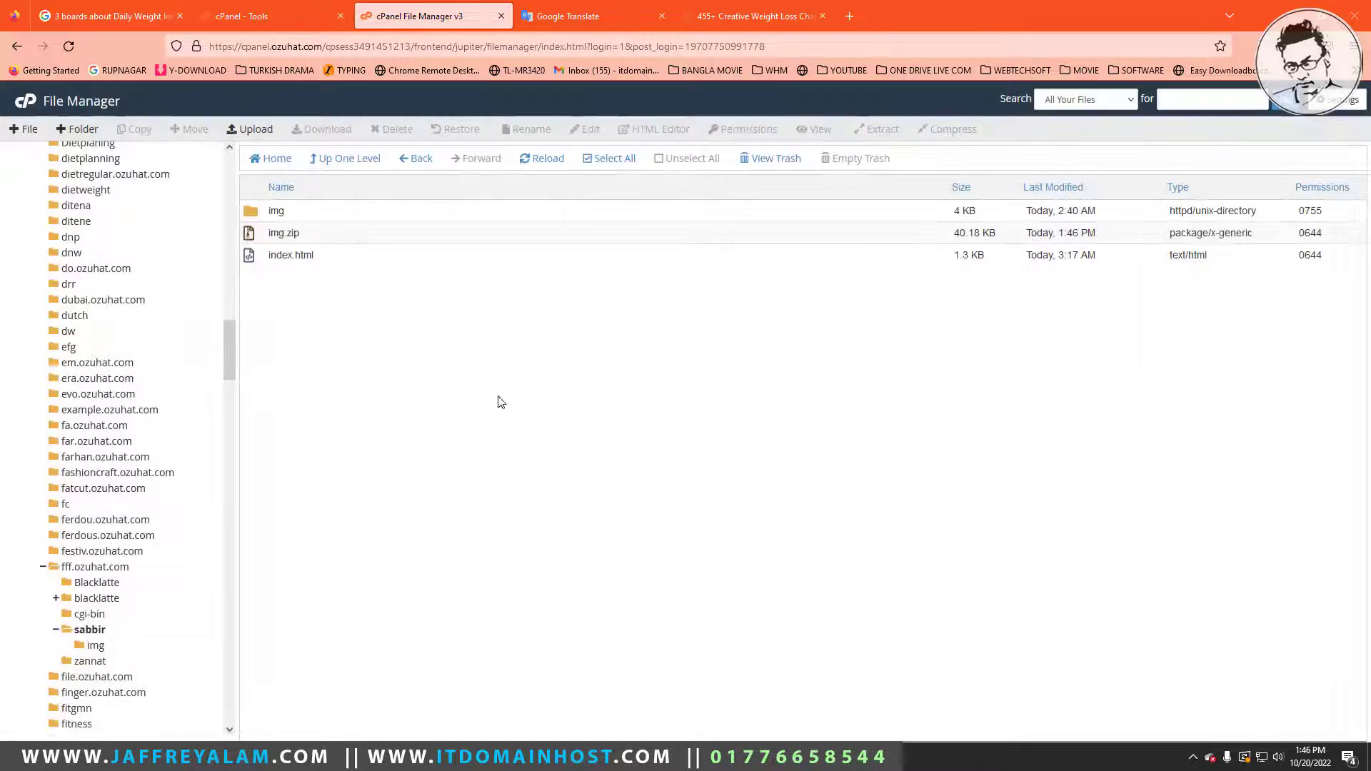
Move img.zip from the sabbir folder to /public_html/fff.ozuhat.com/zannat.
left_click(275, 234)
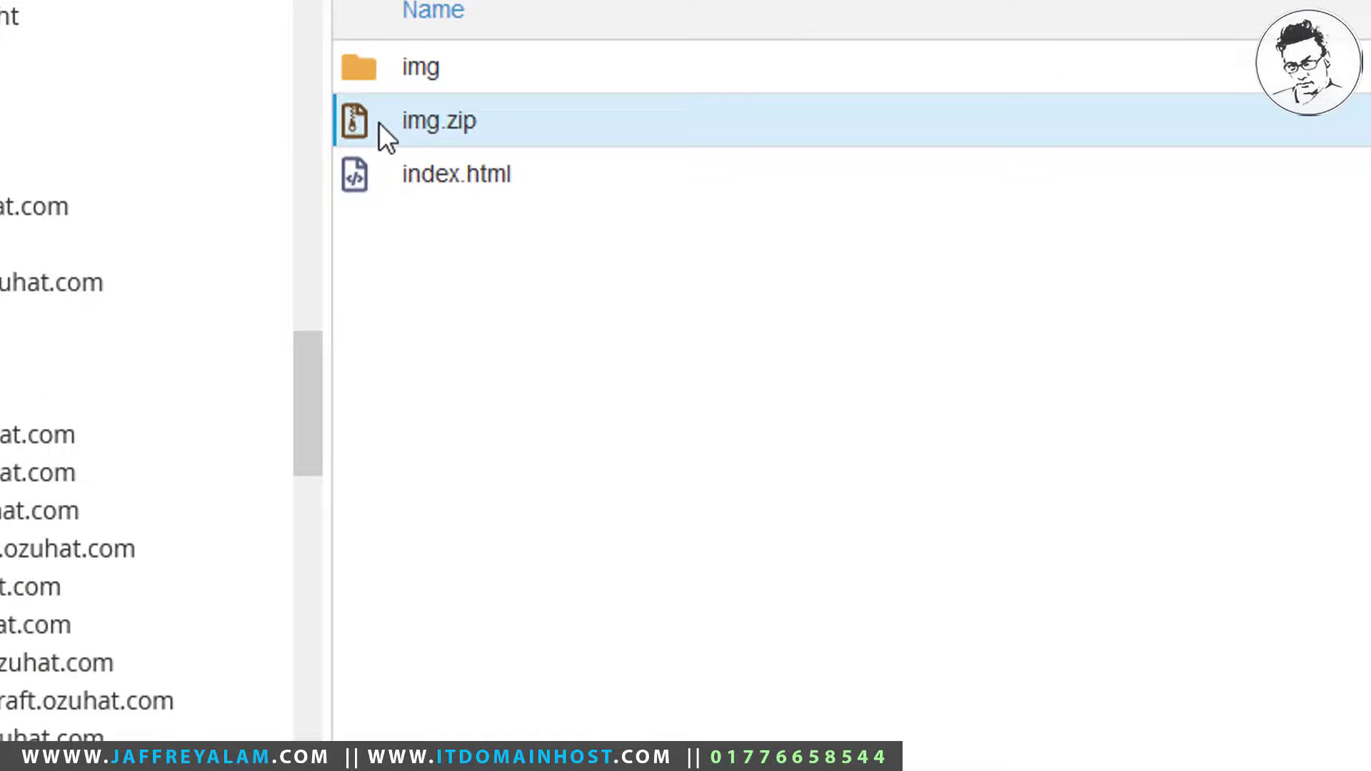
right_click(380, 125)
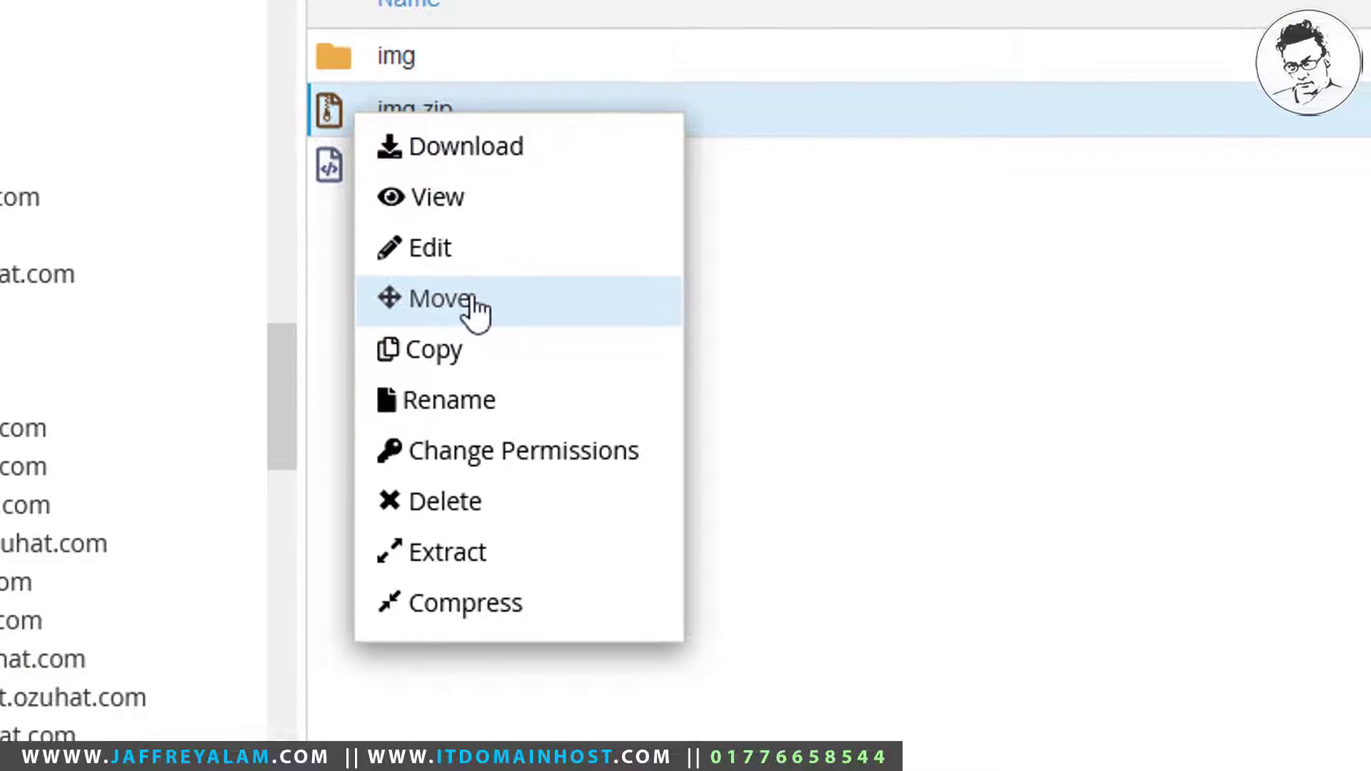
left_click(474, 307)
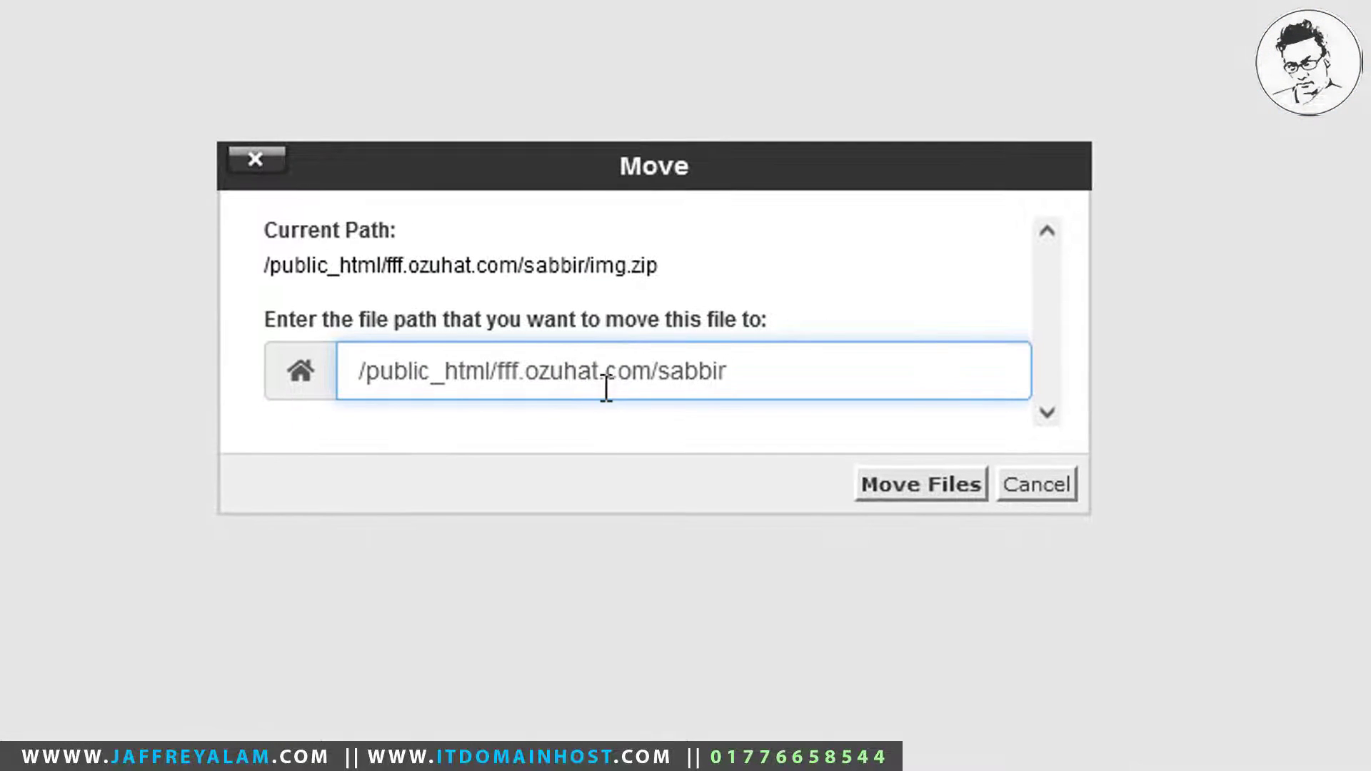
left_click(606, 388)
left_click_drag(660, 382, 879, 382)
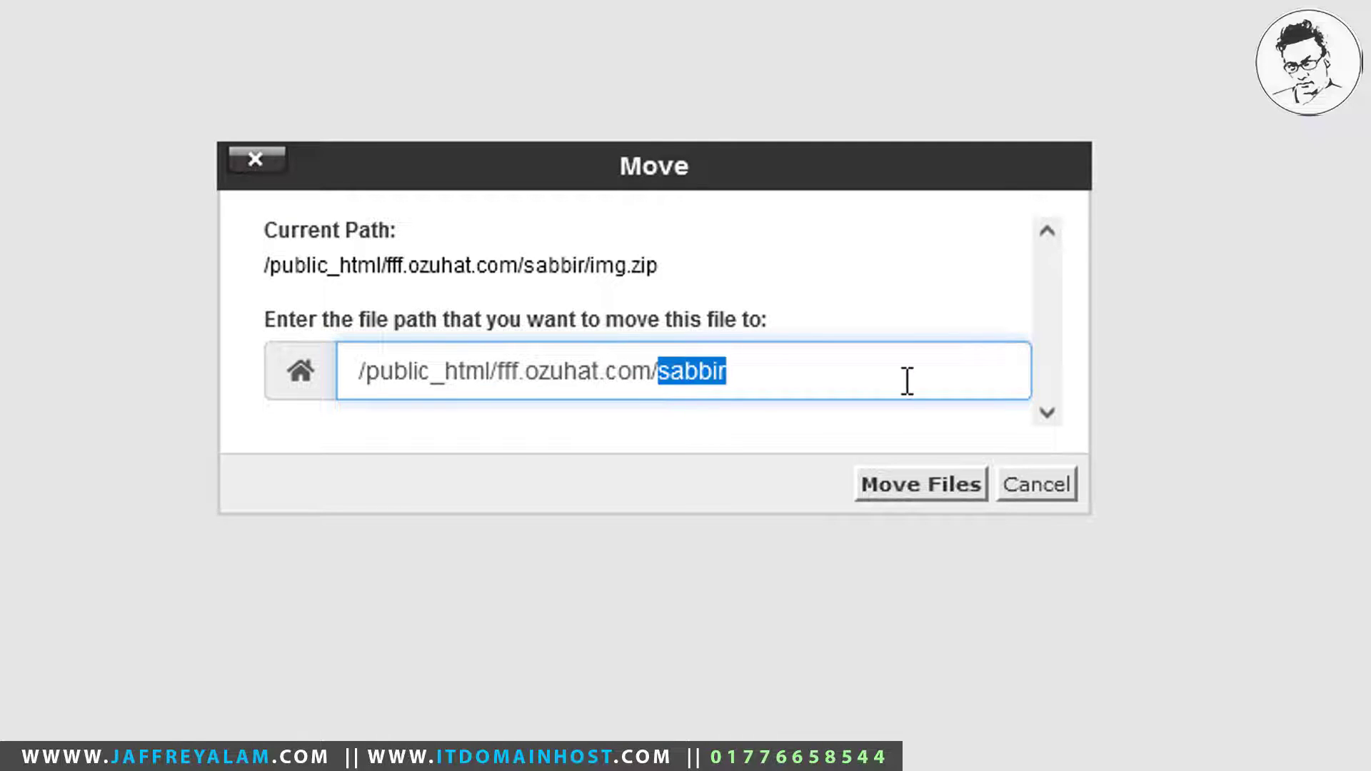
type("za")
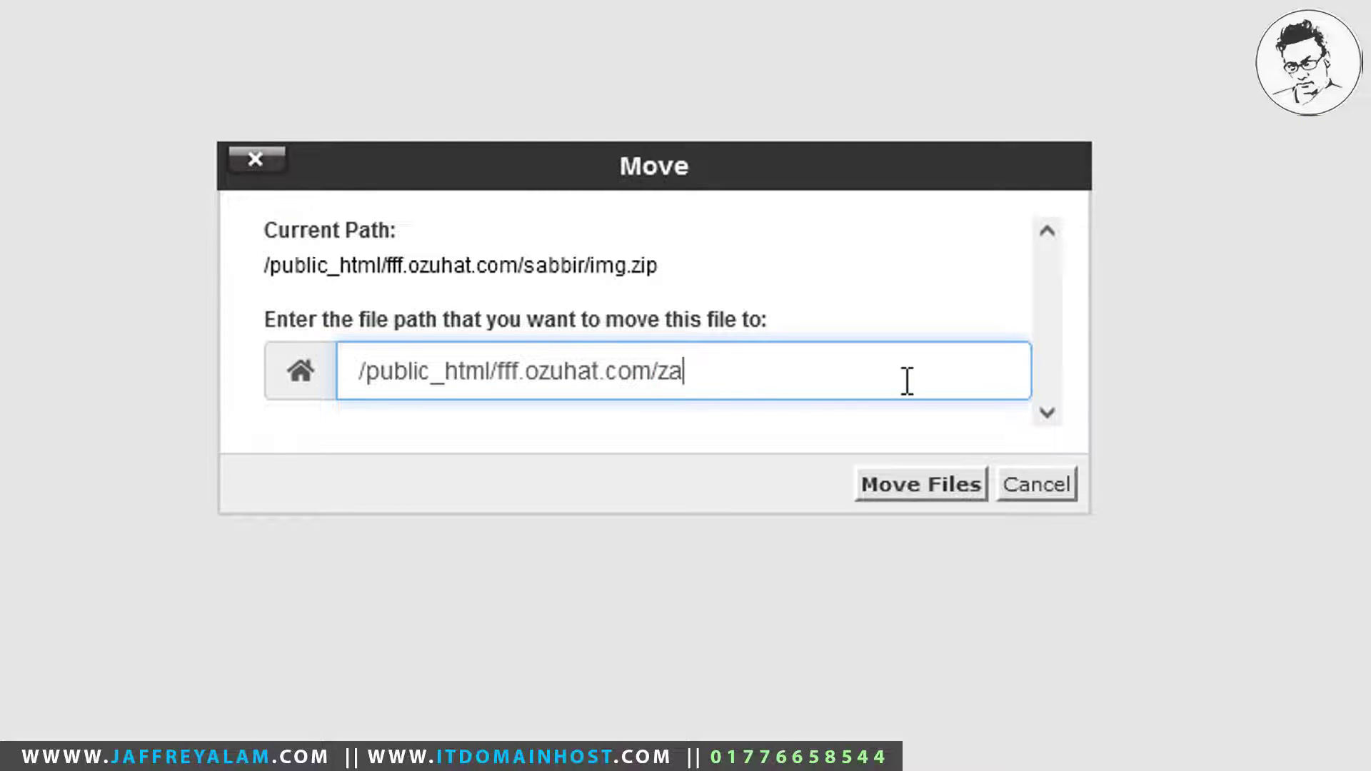
type("nnat")
left_click(916, 486)
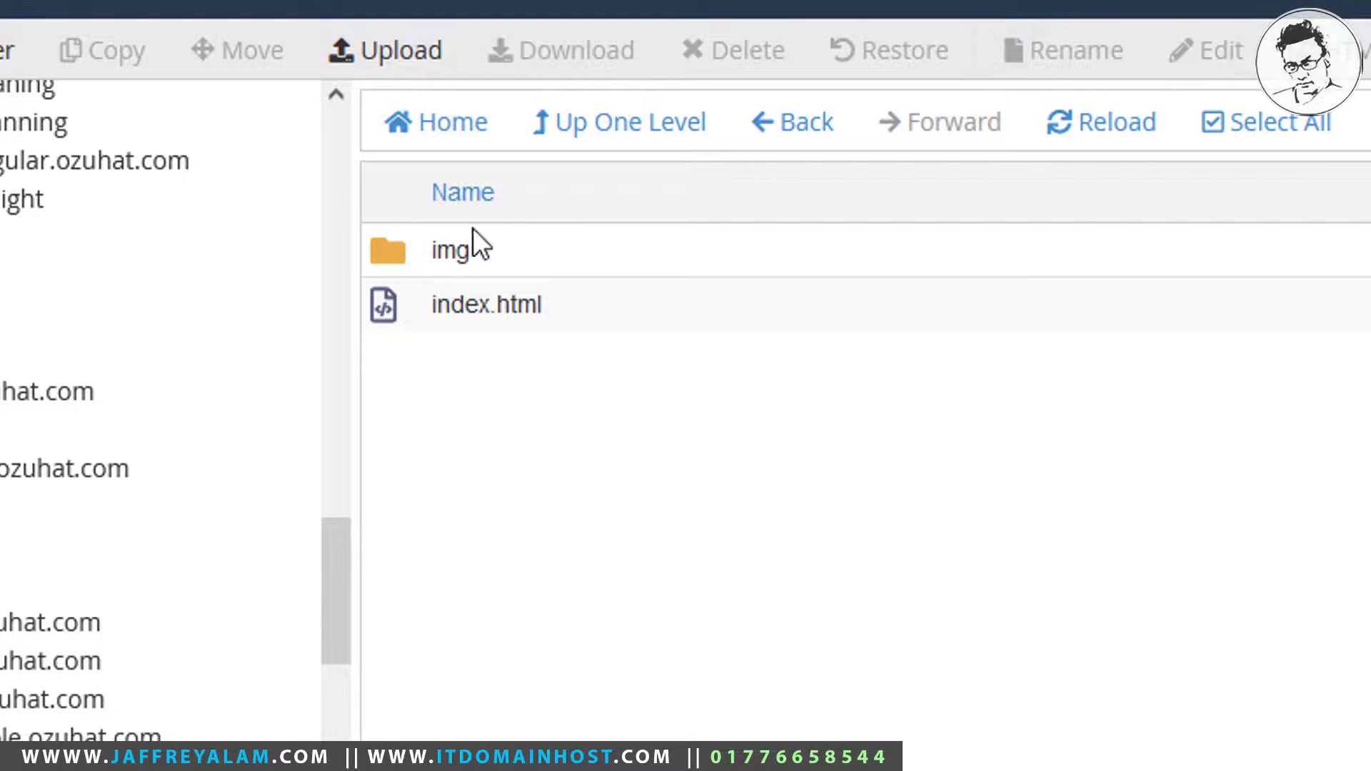
Return to the fff.ozuhat.com folder, open zannat and extract img.zip into /public_html/fff.ozuhat.com/zannat.
left_click(792, 122)
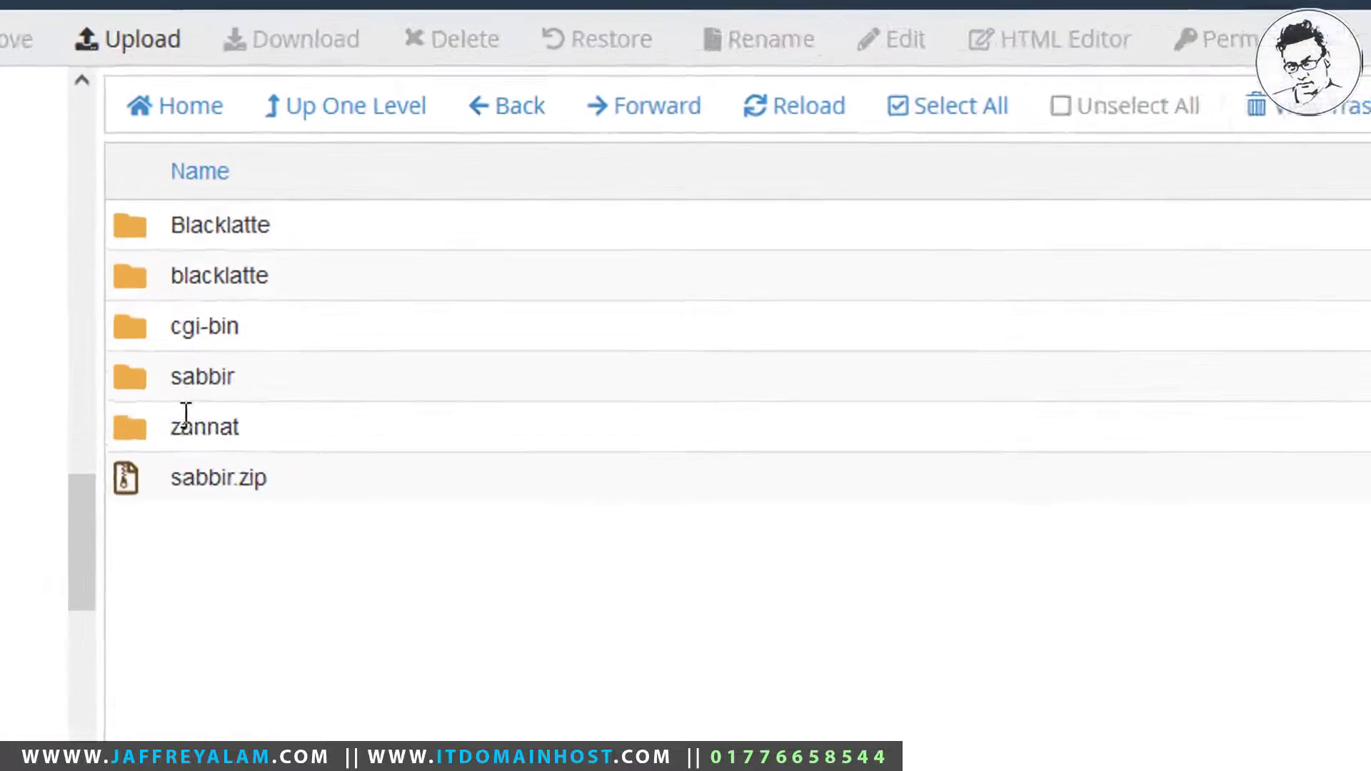
left_click(259, 319)
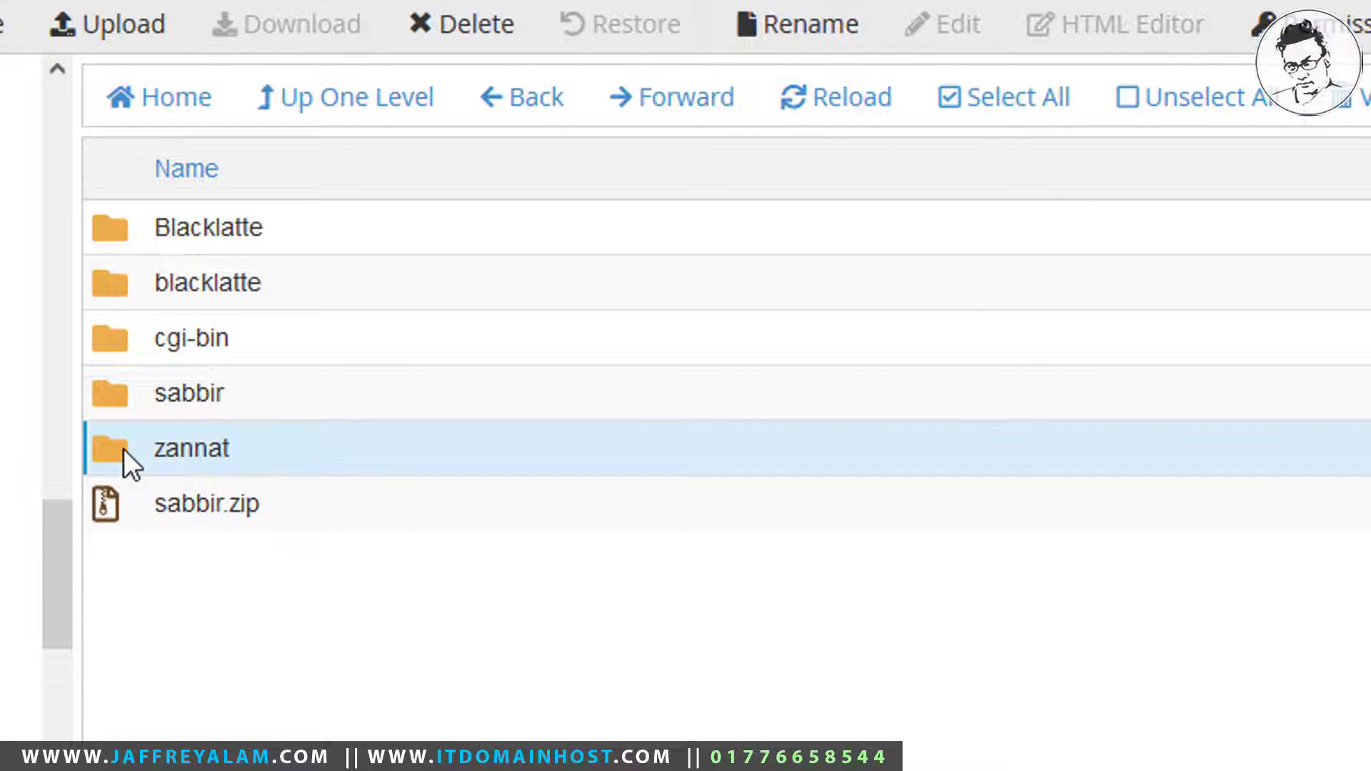
double_click(122, 449)
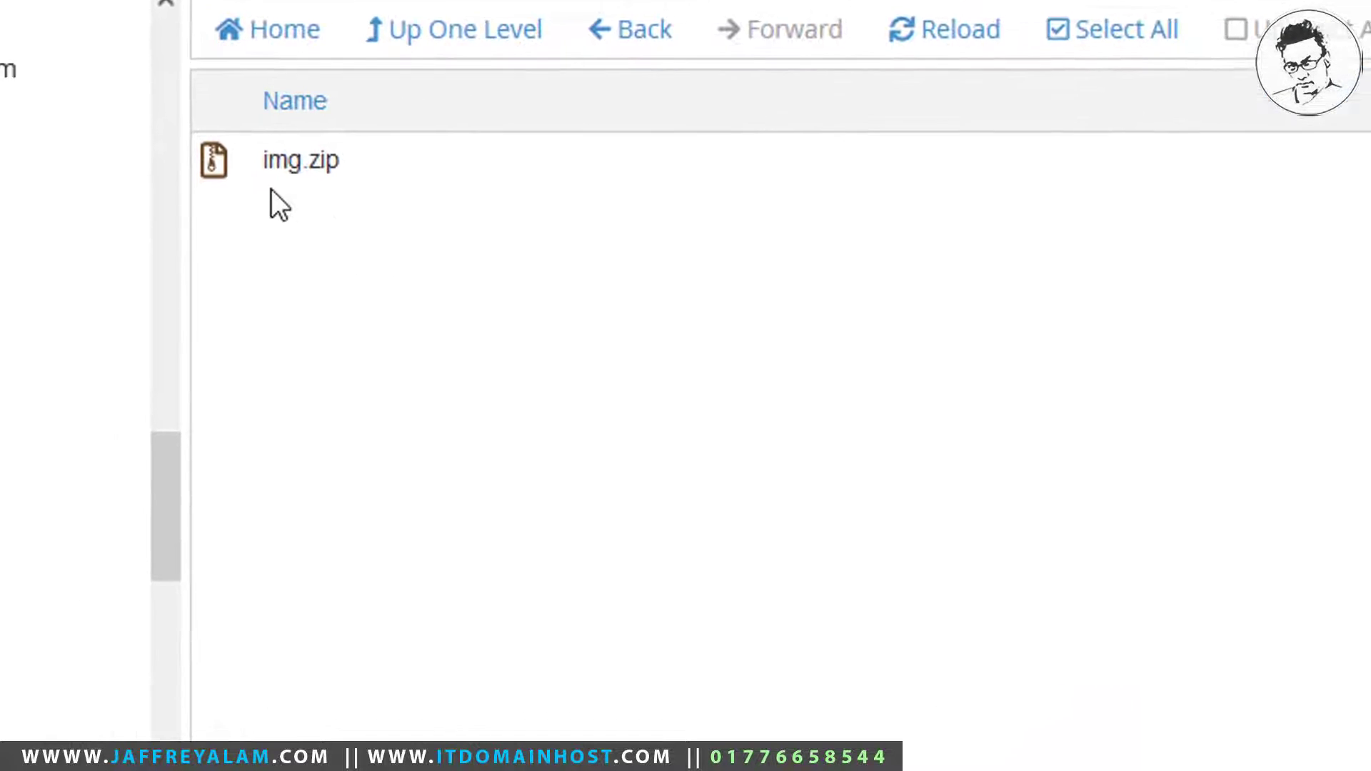
left_click(257, 174)
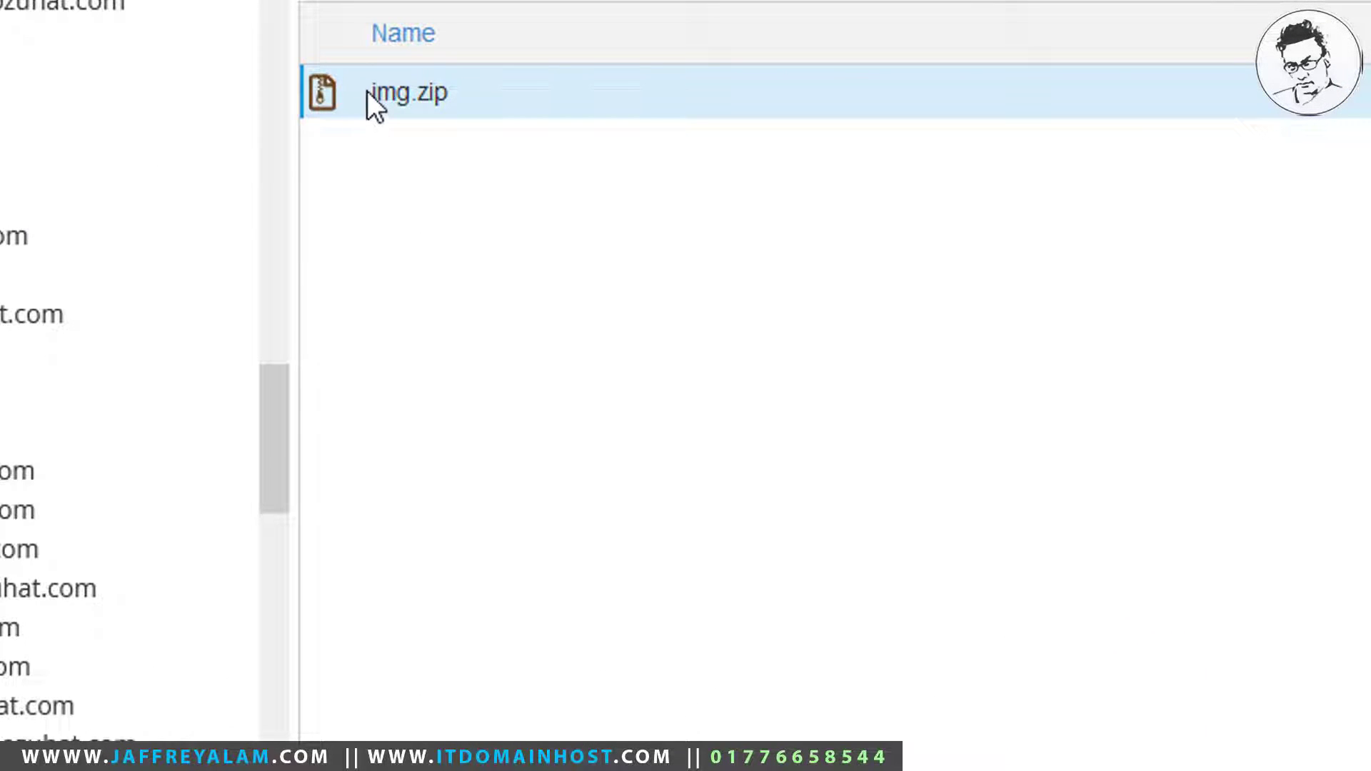
right_click(367, 91)
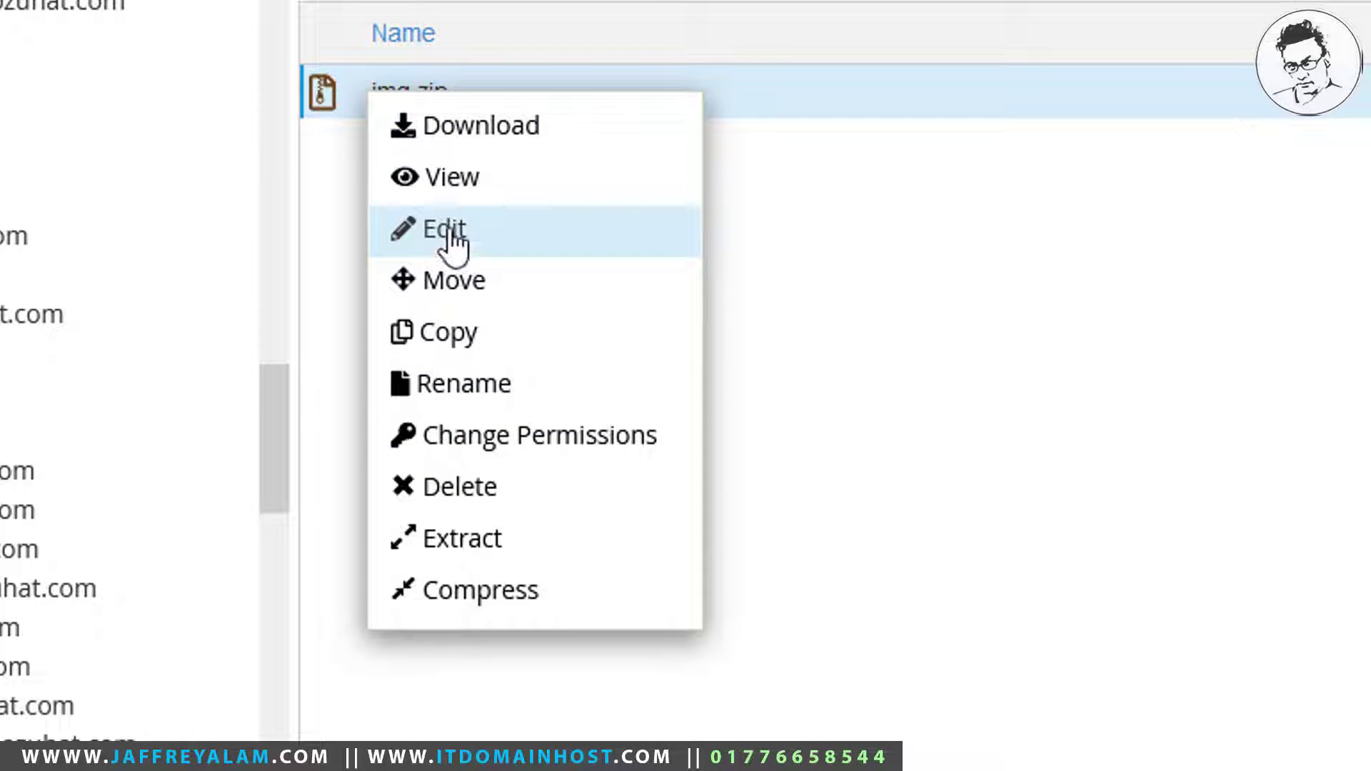
left_click(507, 561)
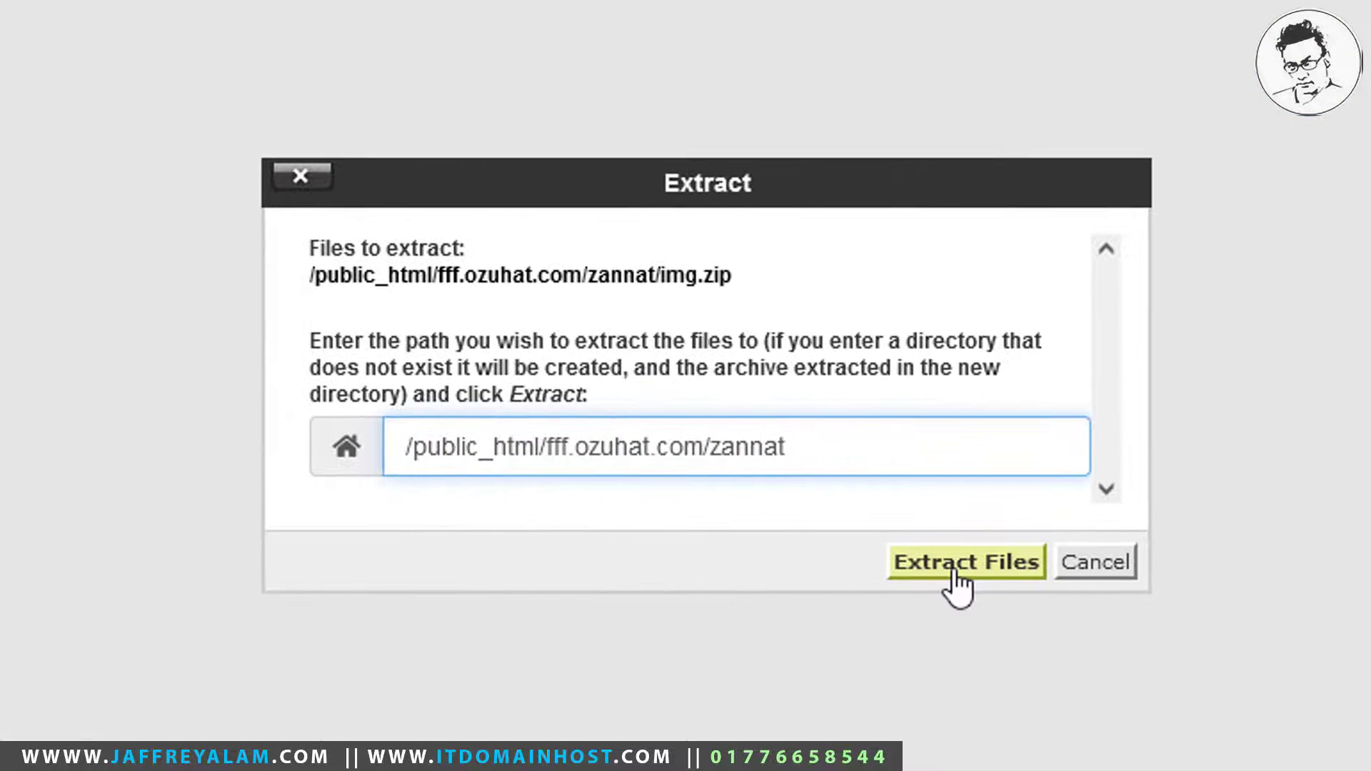
left_click(1146, 623)
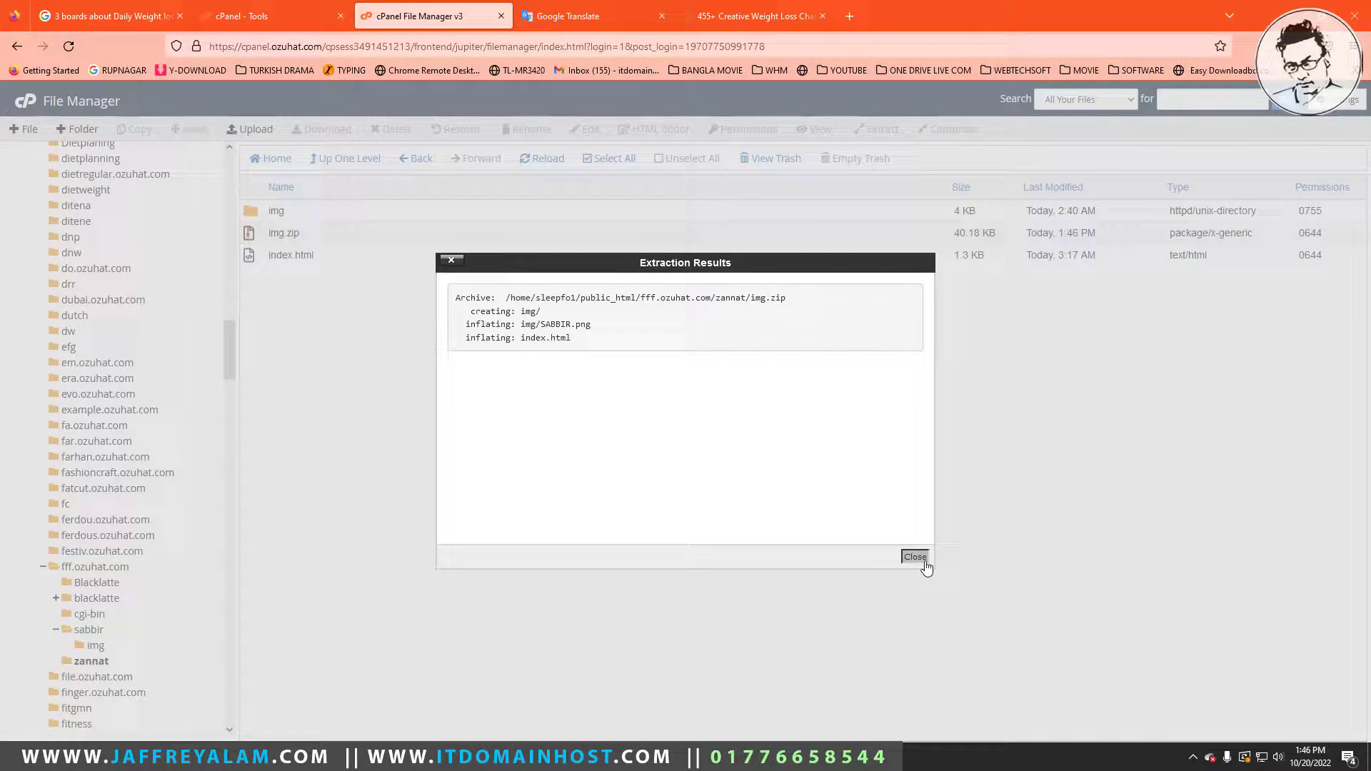
left_click(915, 557)
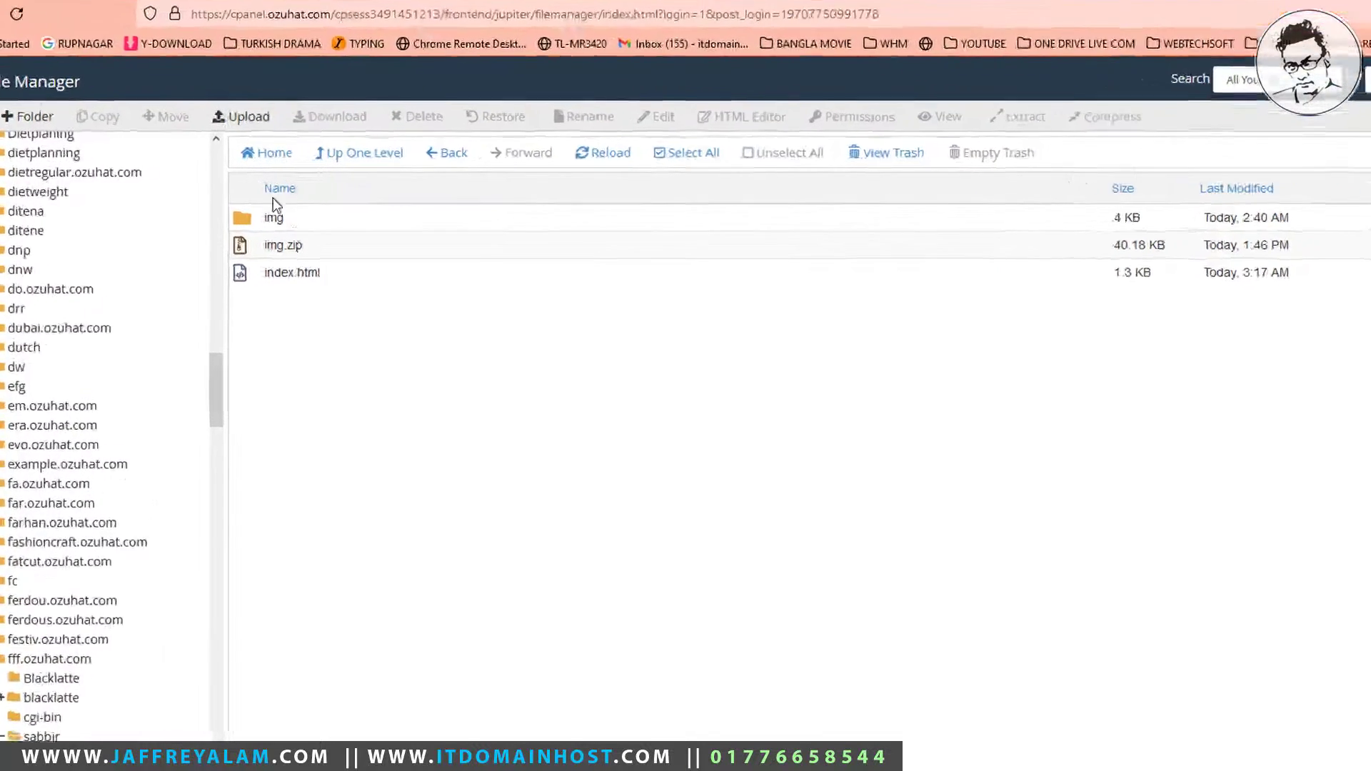
Permanently delete img.zip from the zannat folder, skipping the trash.
left_click(254, 236)
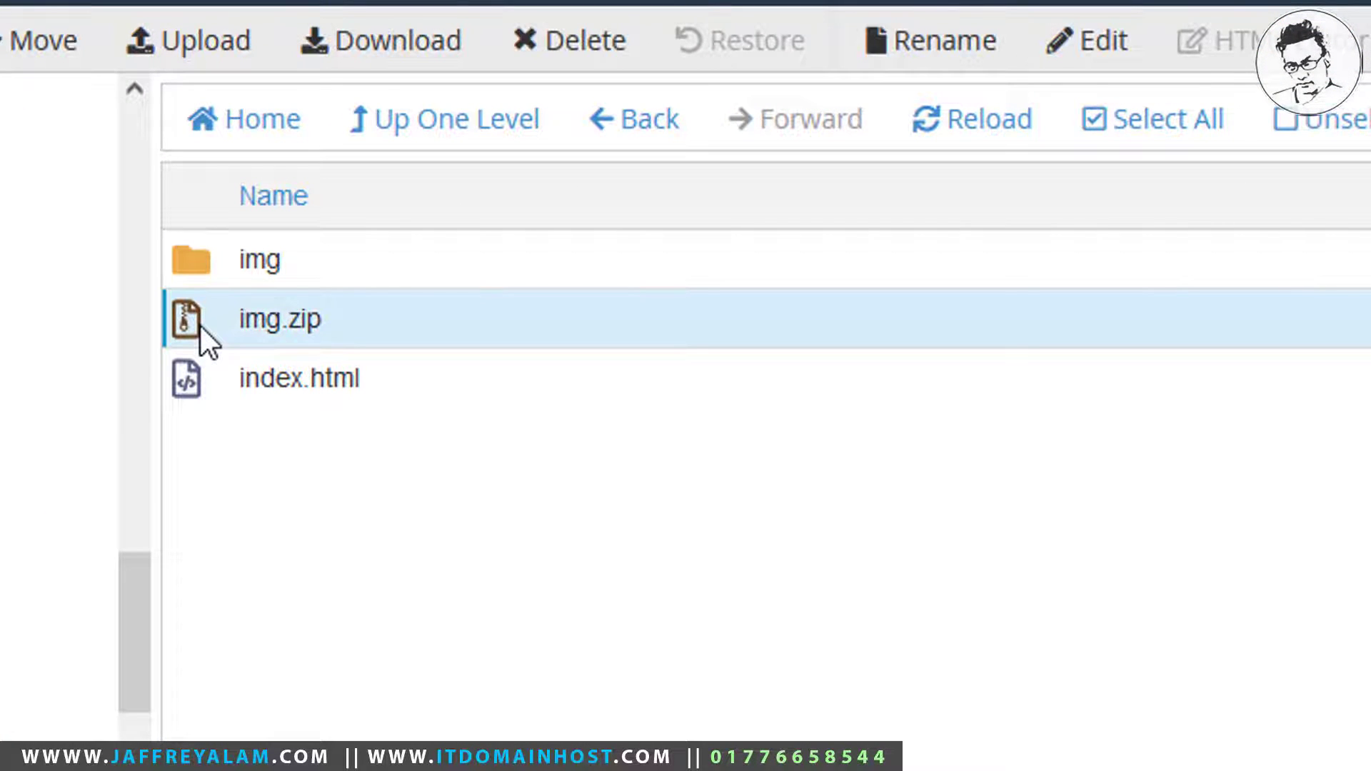
right_click(225, 325)
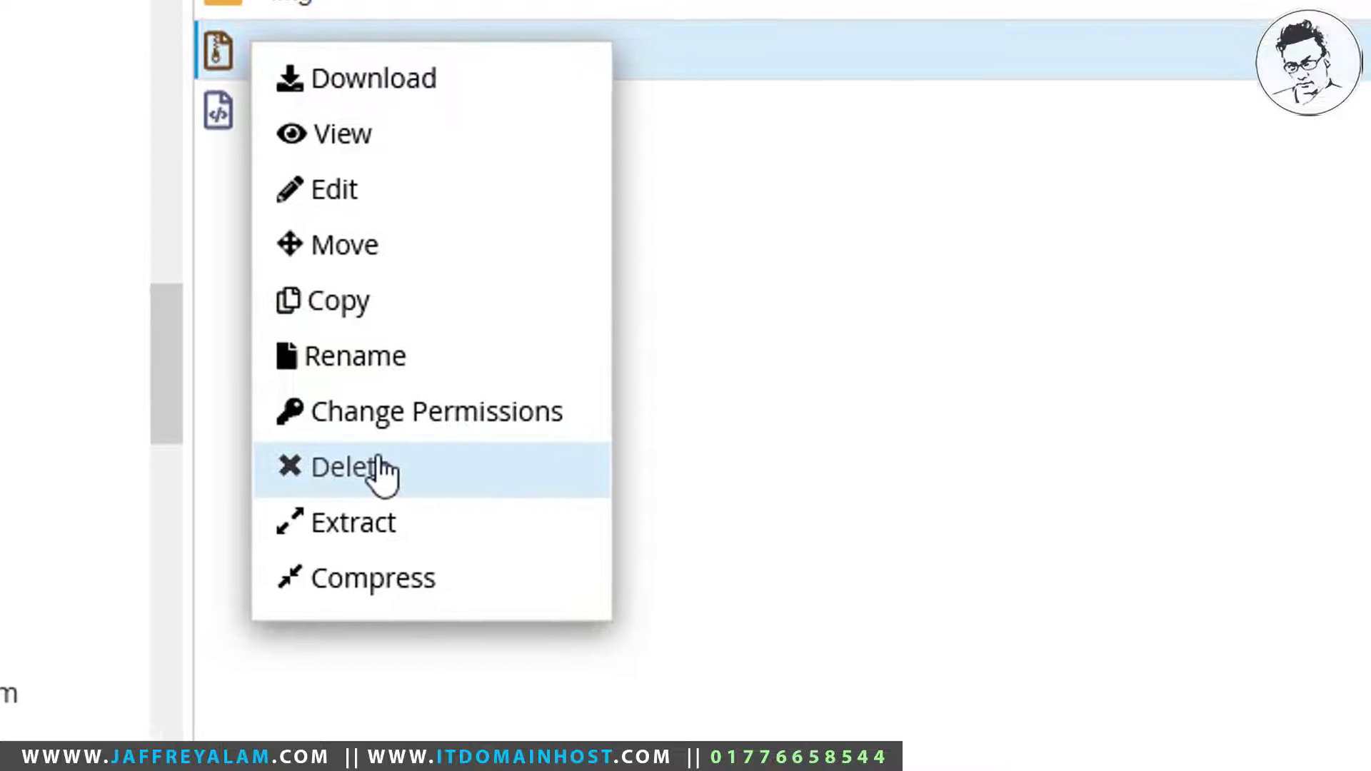
left_click(382, 475)
left_click(311, 389)
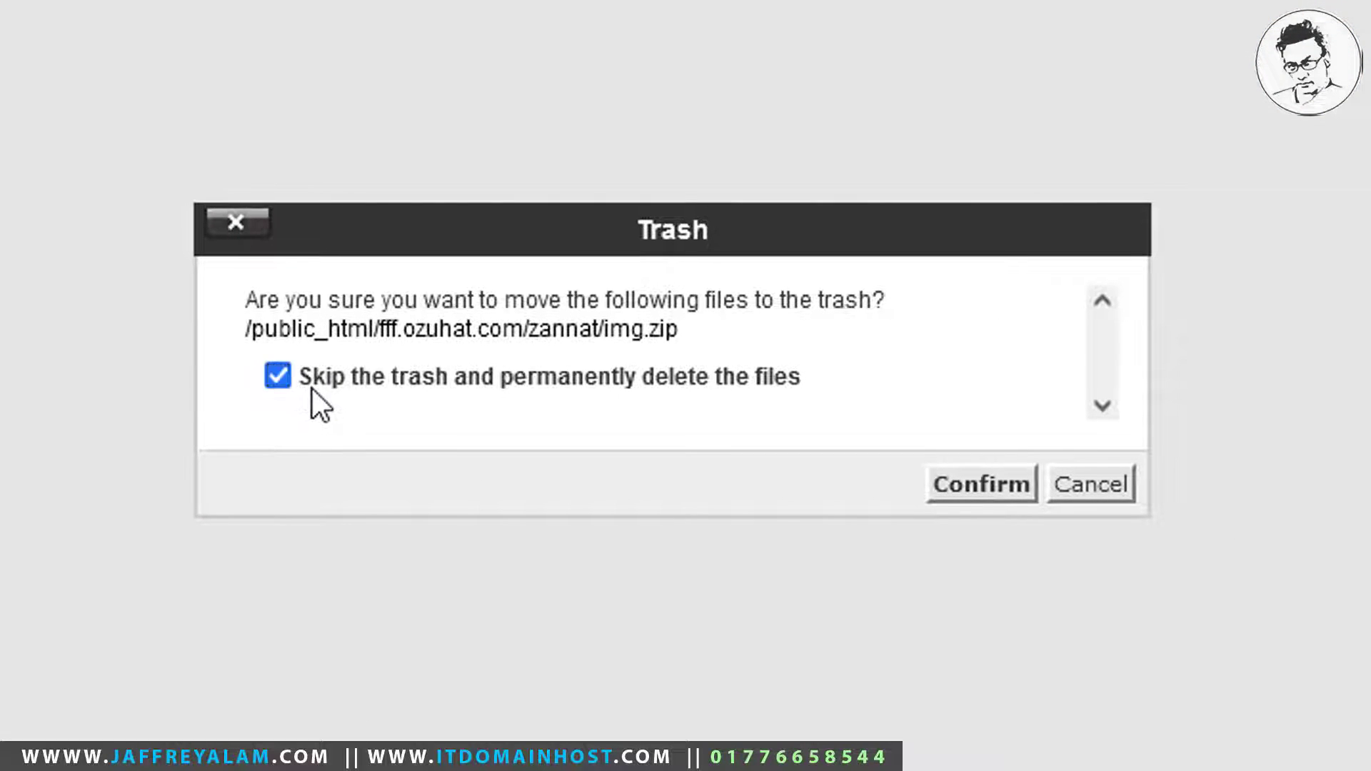
left_click(955, 489)
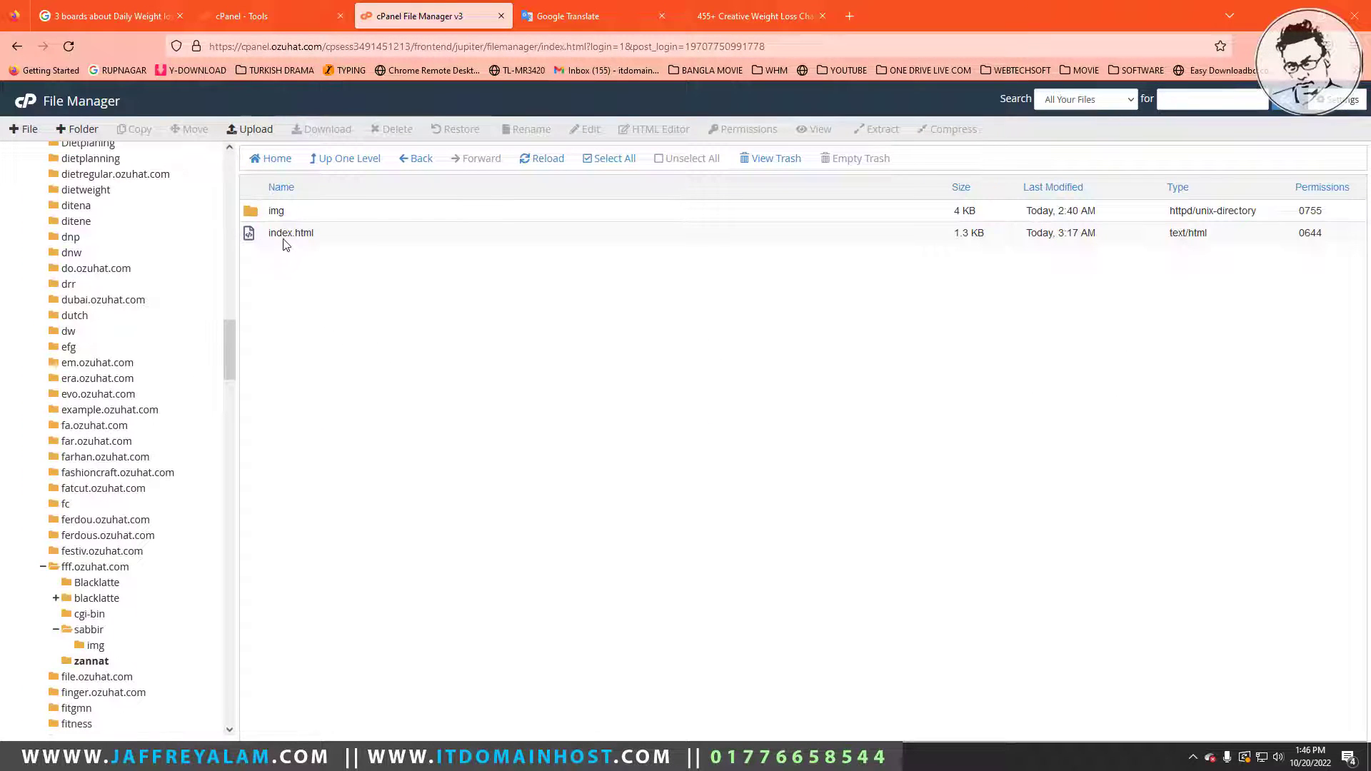
Open the img folder inside zannat and rename the SABBIR.png image to zannat.png.
left_click(284, 244)
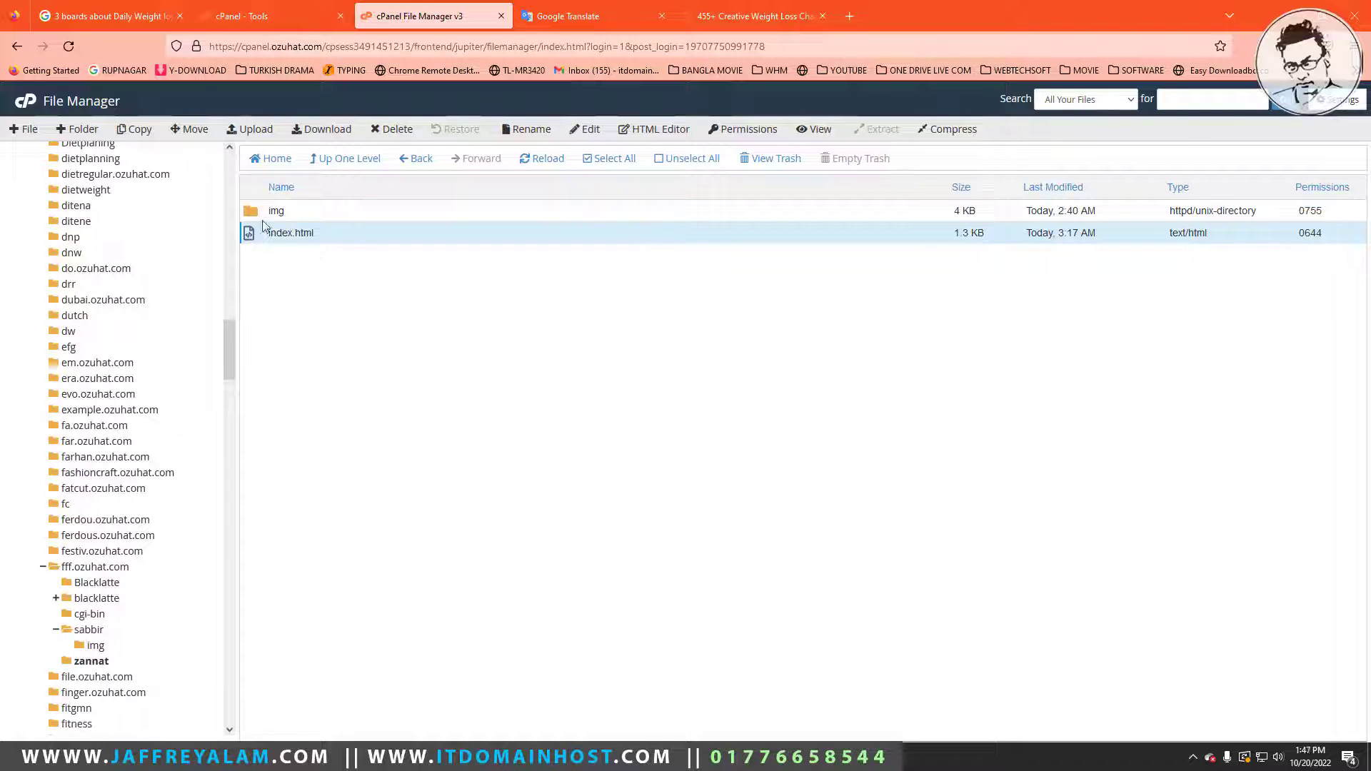
left_click(254, 218)
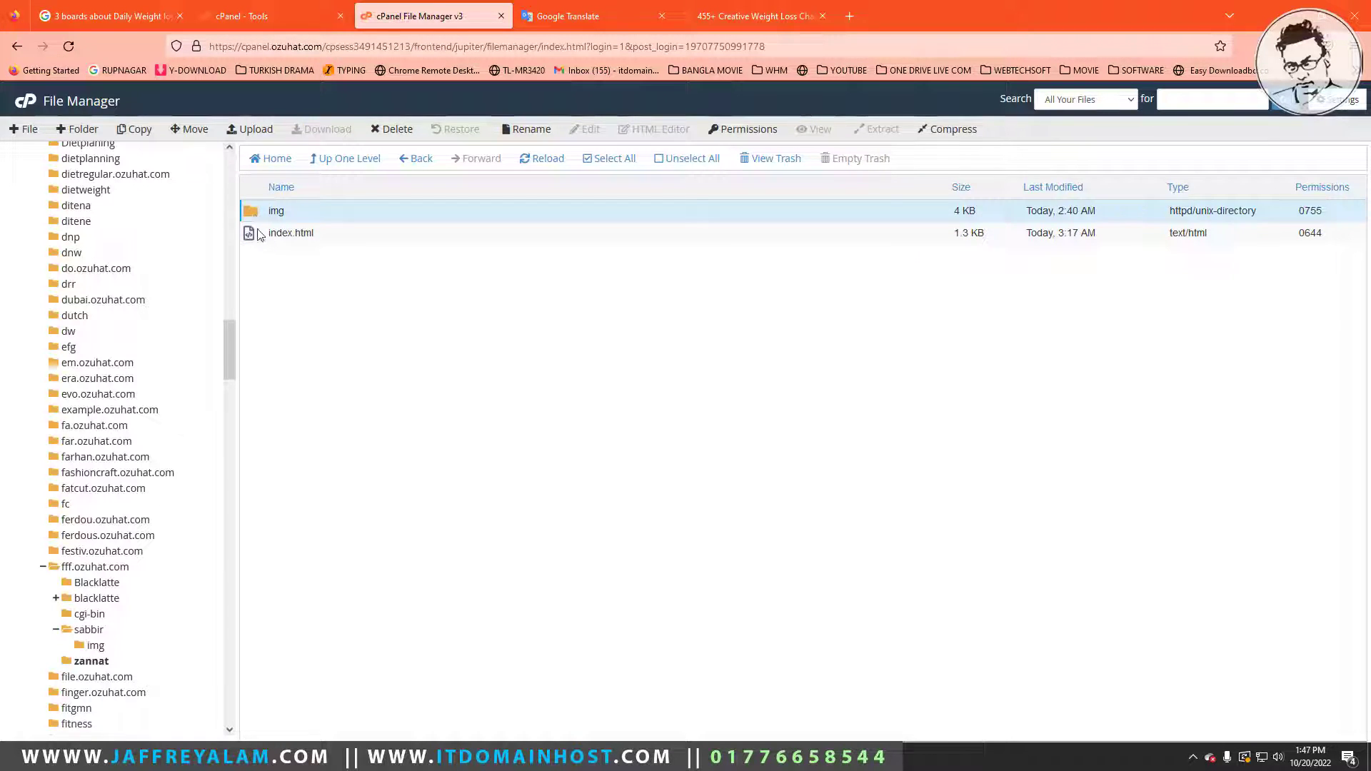
left_click(270, 263)
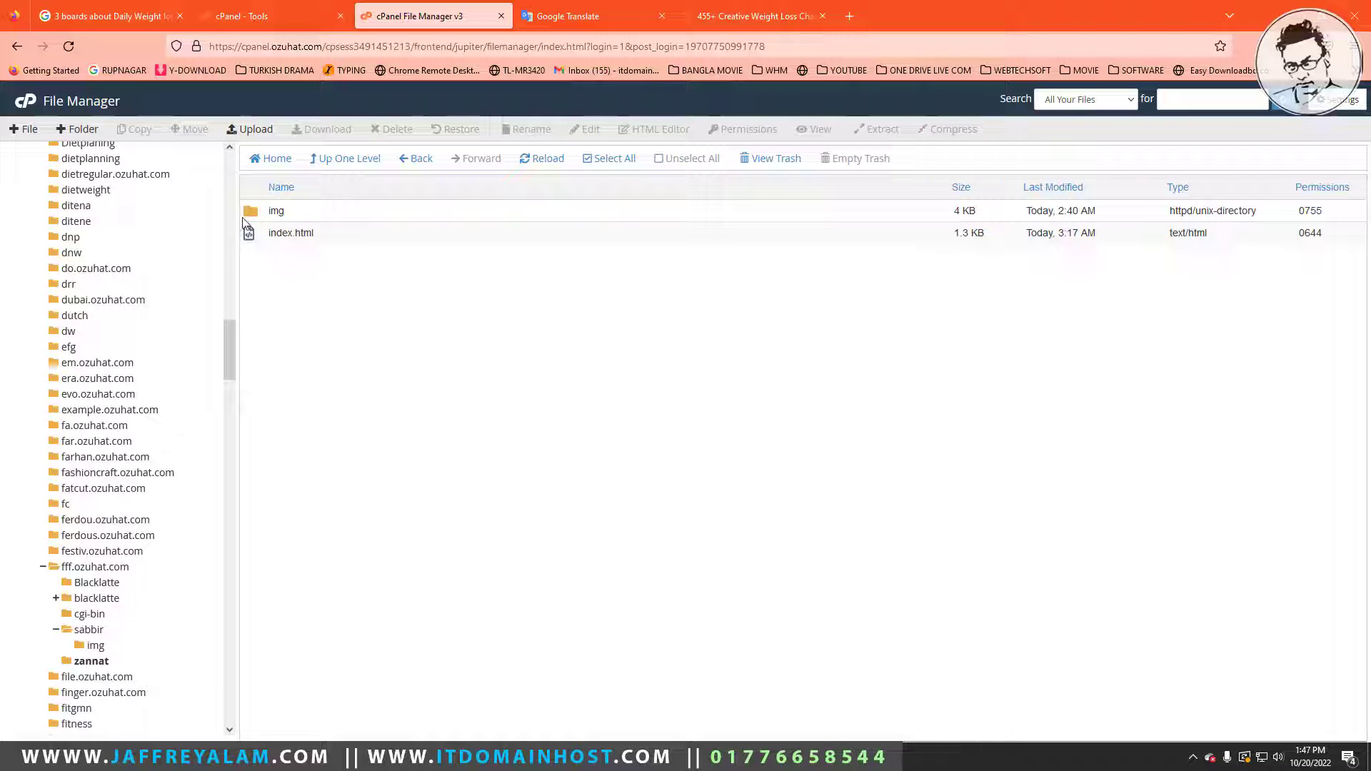
double_click(249, 215)
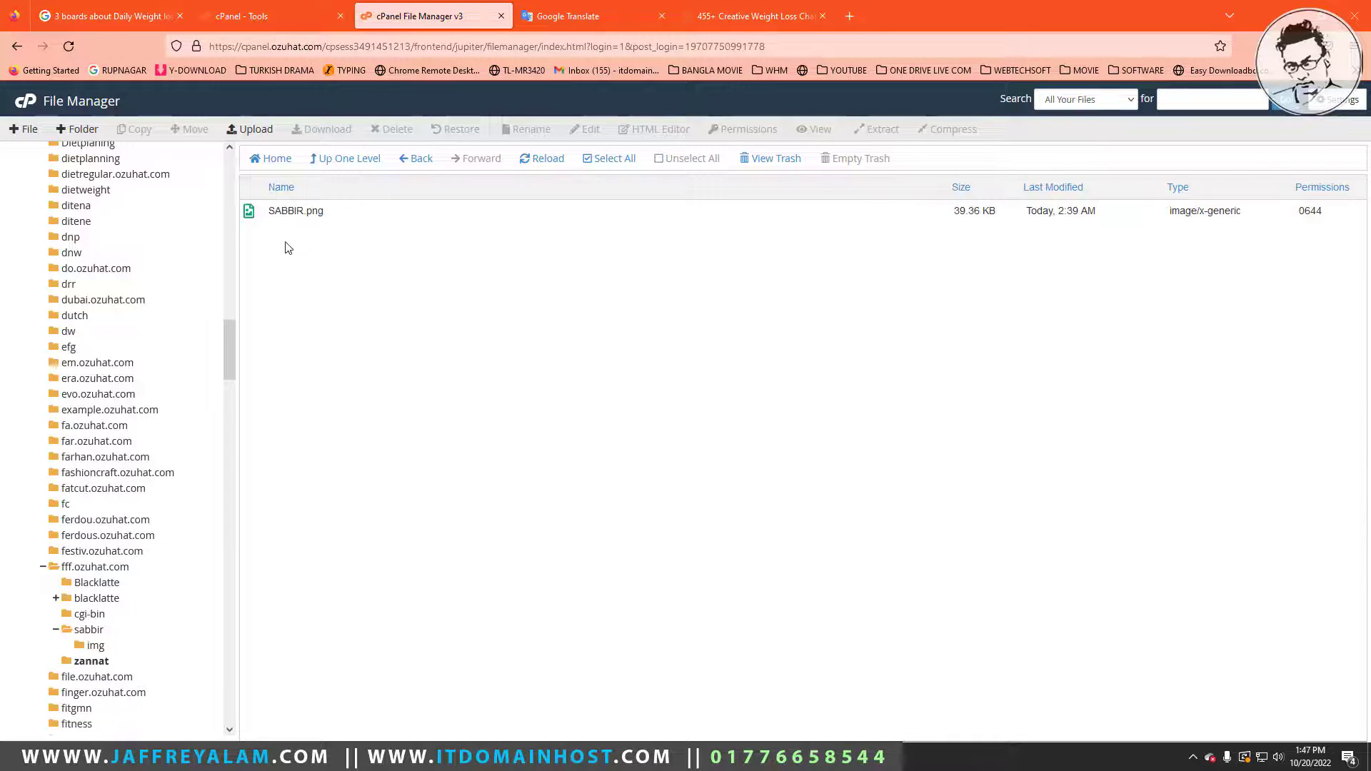
left_click(290, 216)
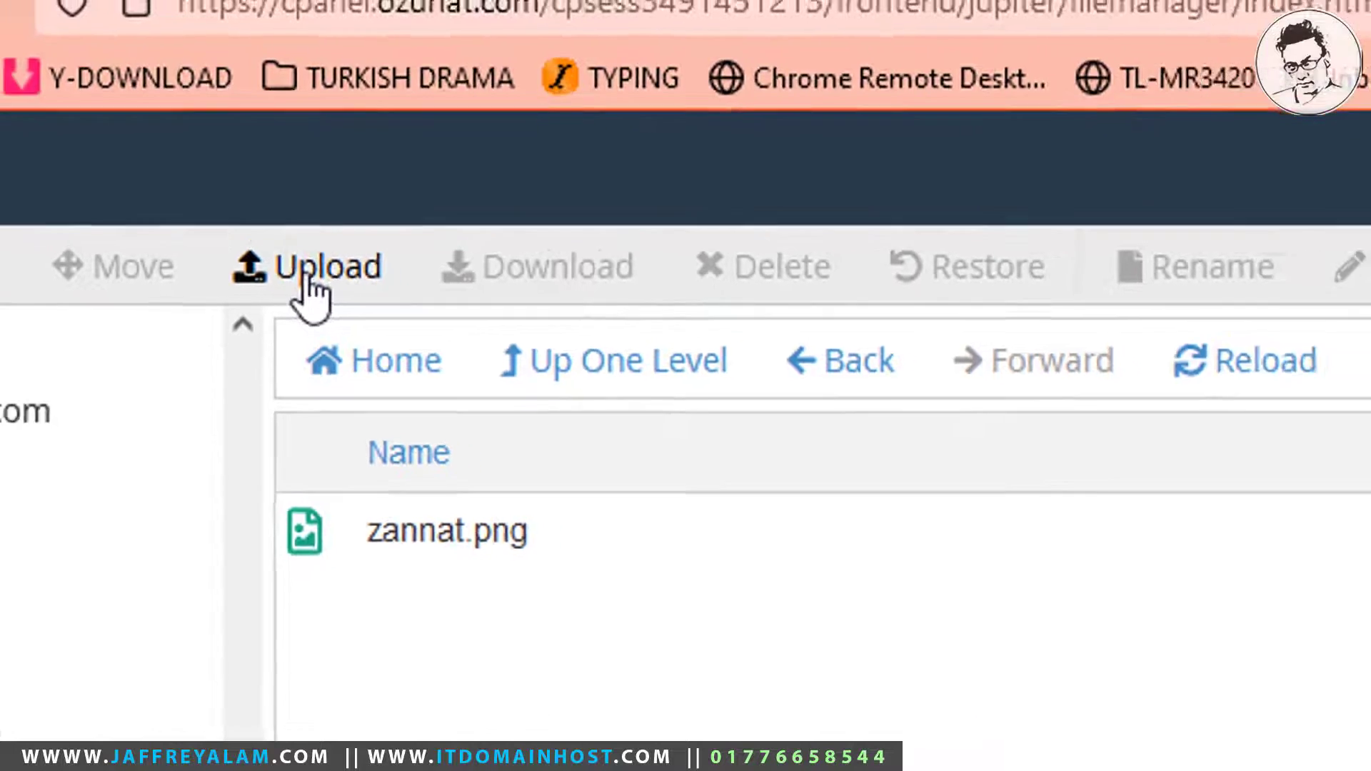
Upload the zannat.jpg image from the Desktop to the zannat/img folder and close the upload page.
left_click(326, 300)
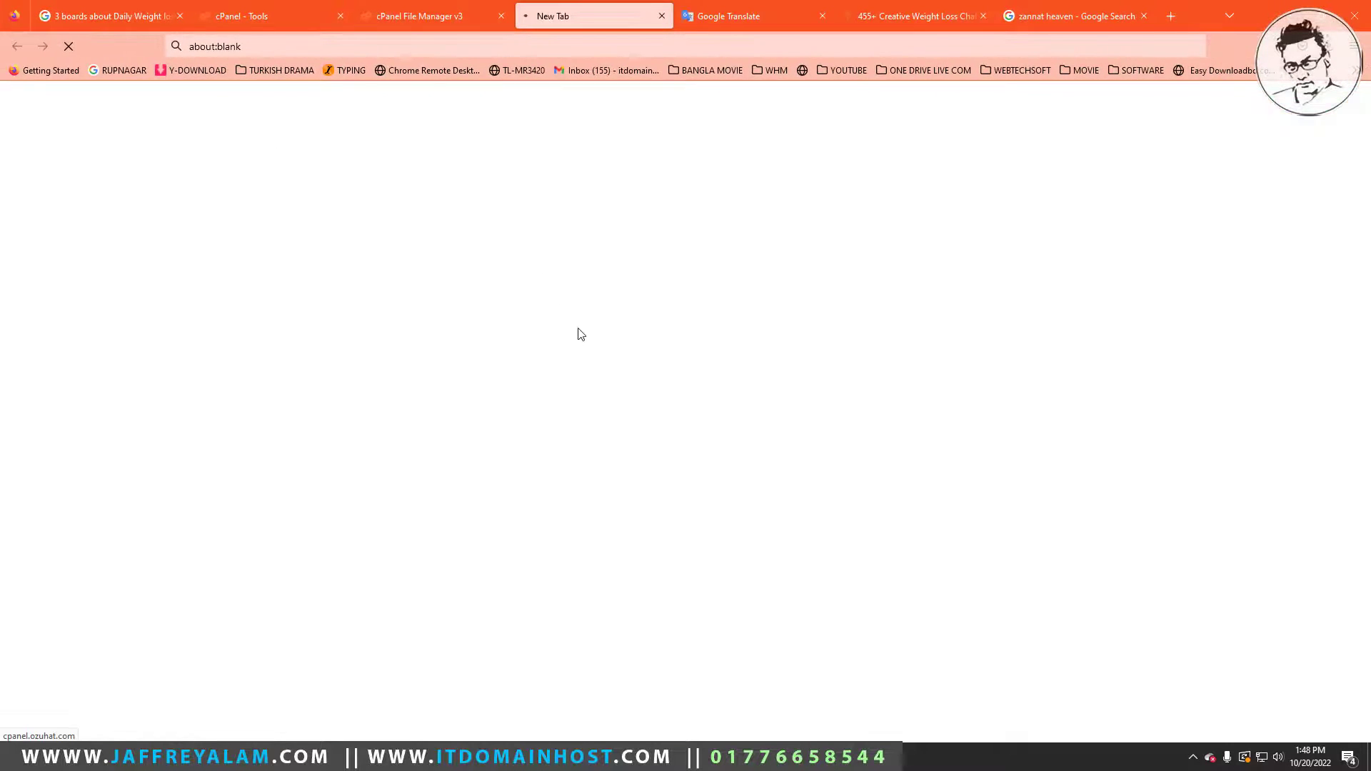
left_click(675, 333)
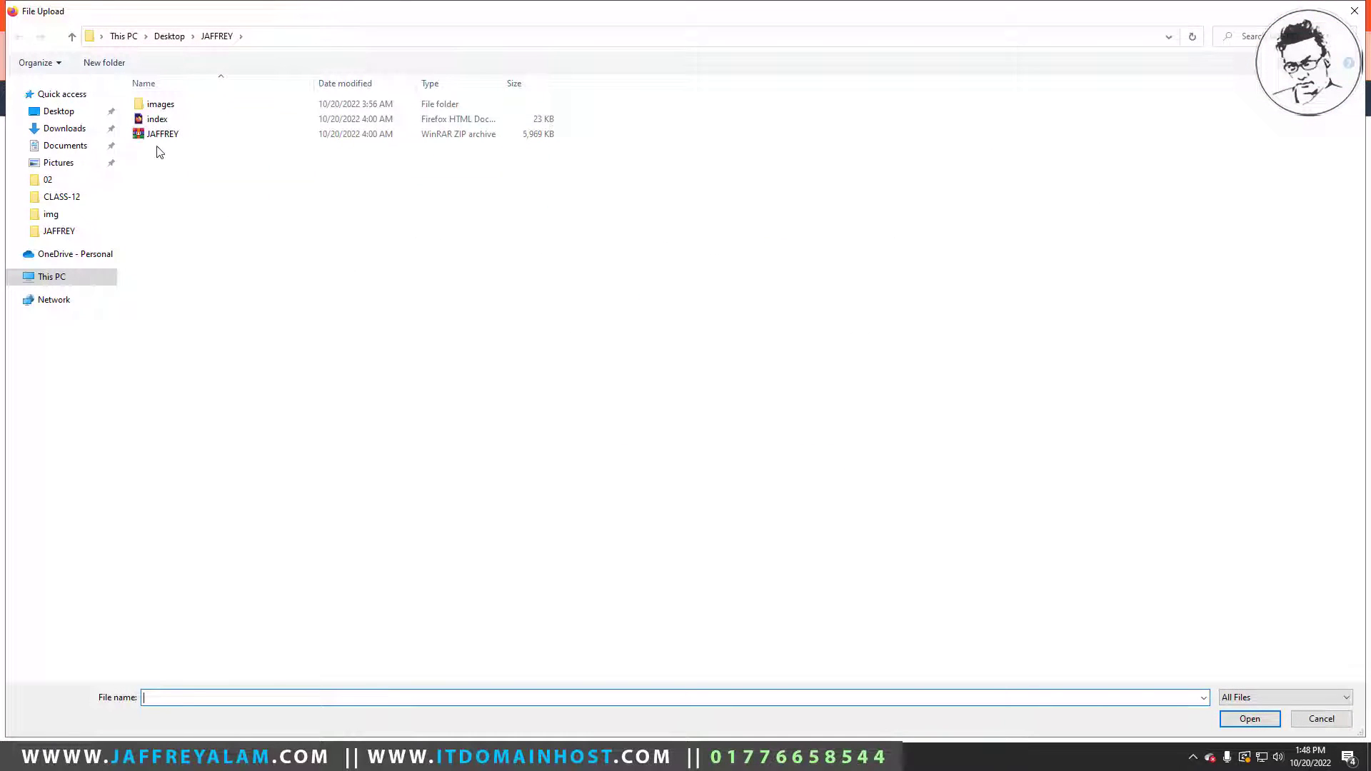
left_click(59, 113)
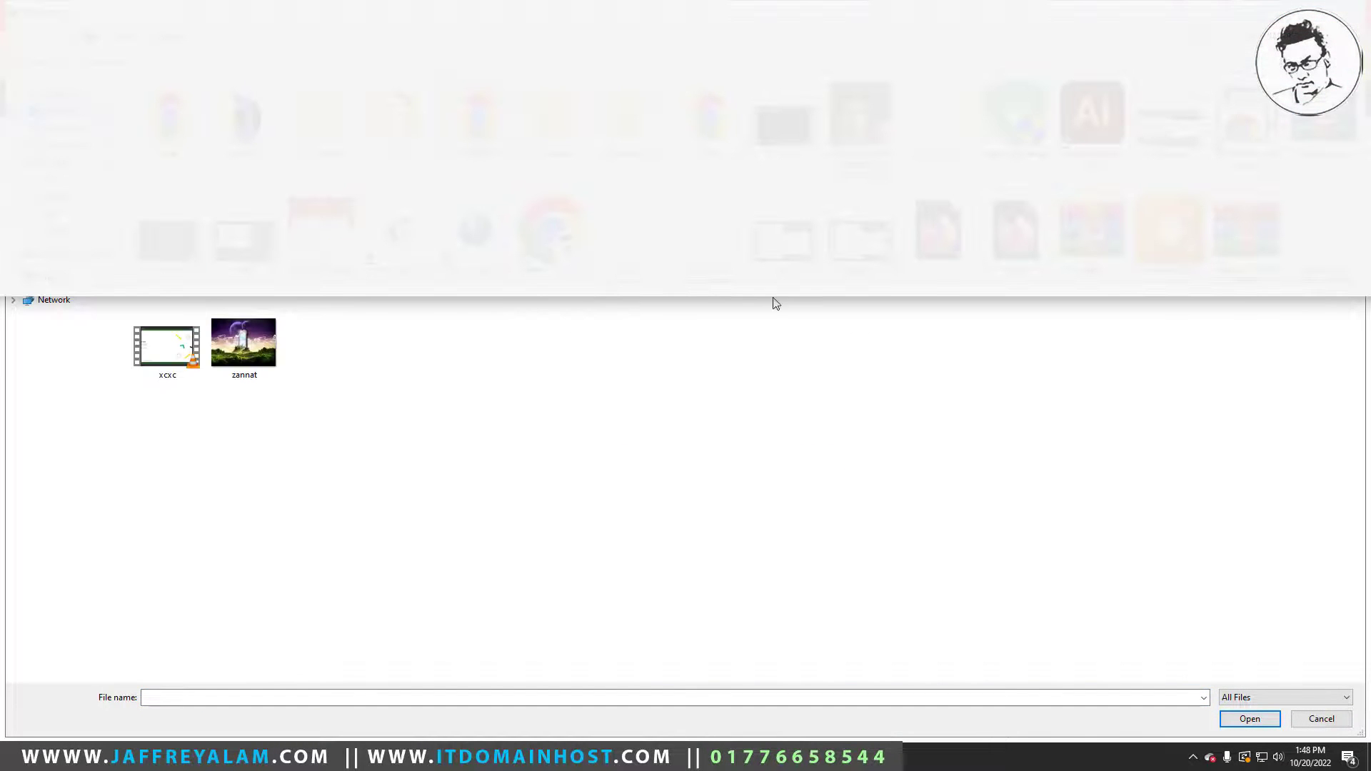
left_click(243, 343)
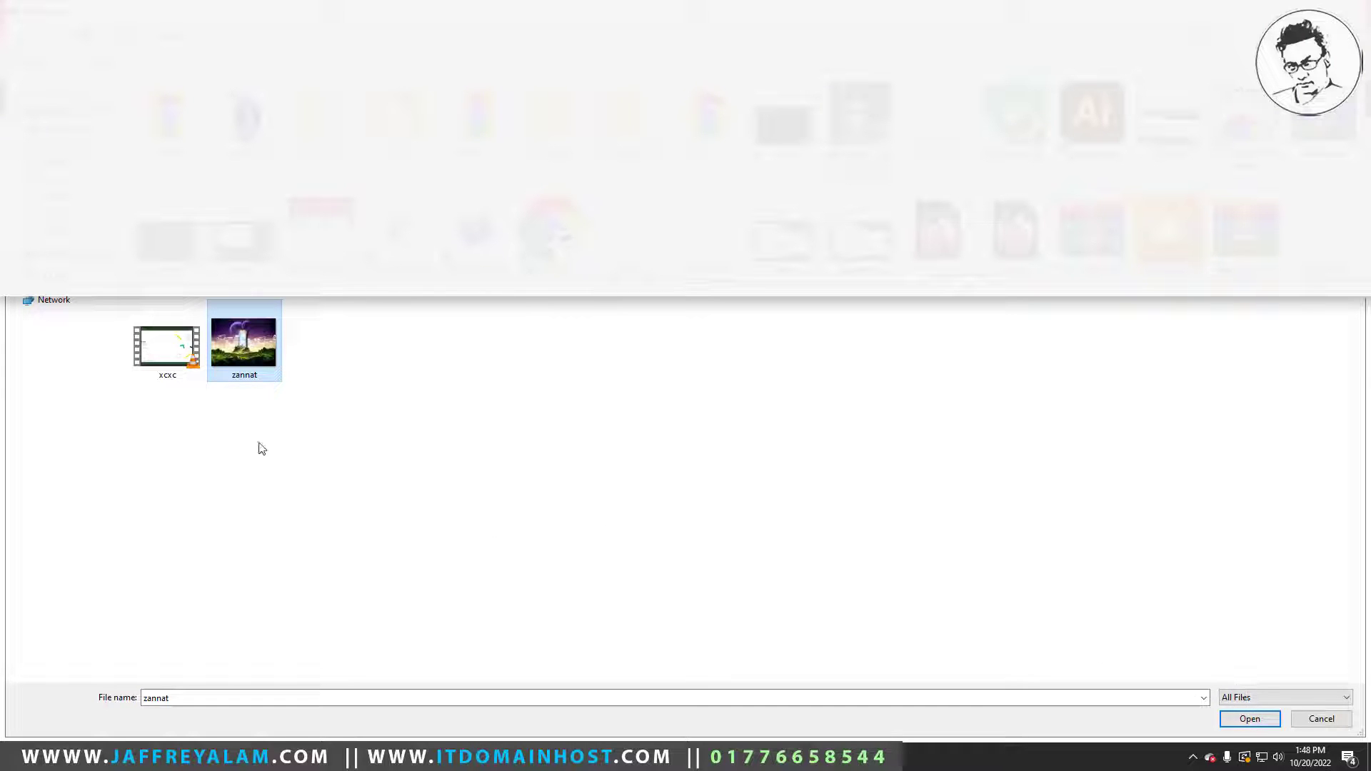
left_click(1258, 724)
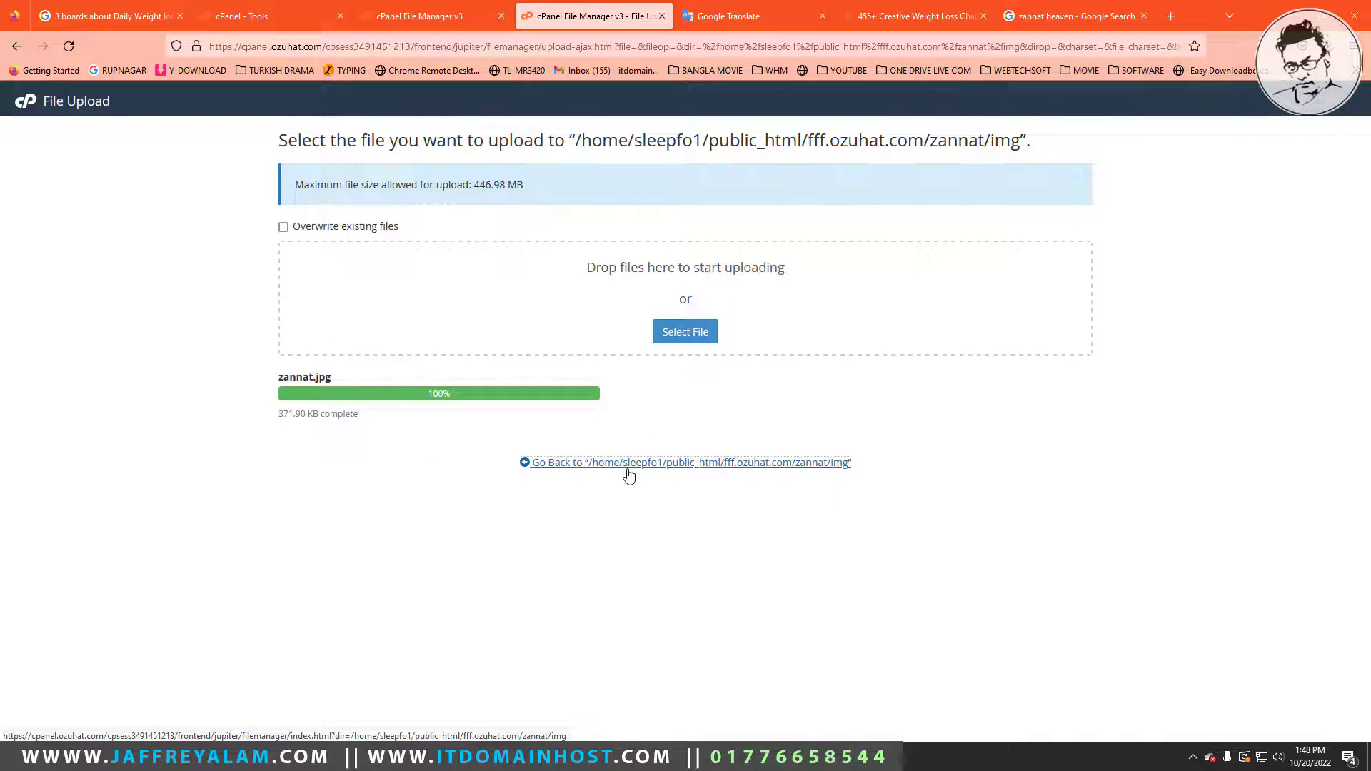
key("ctrl+w")
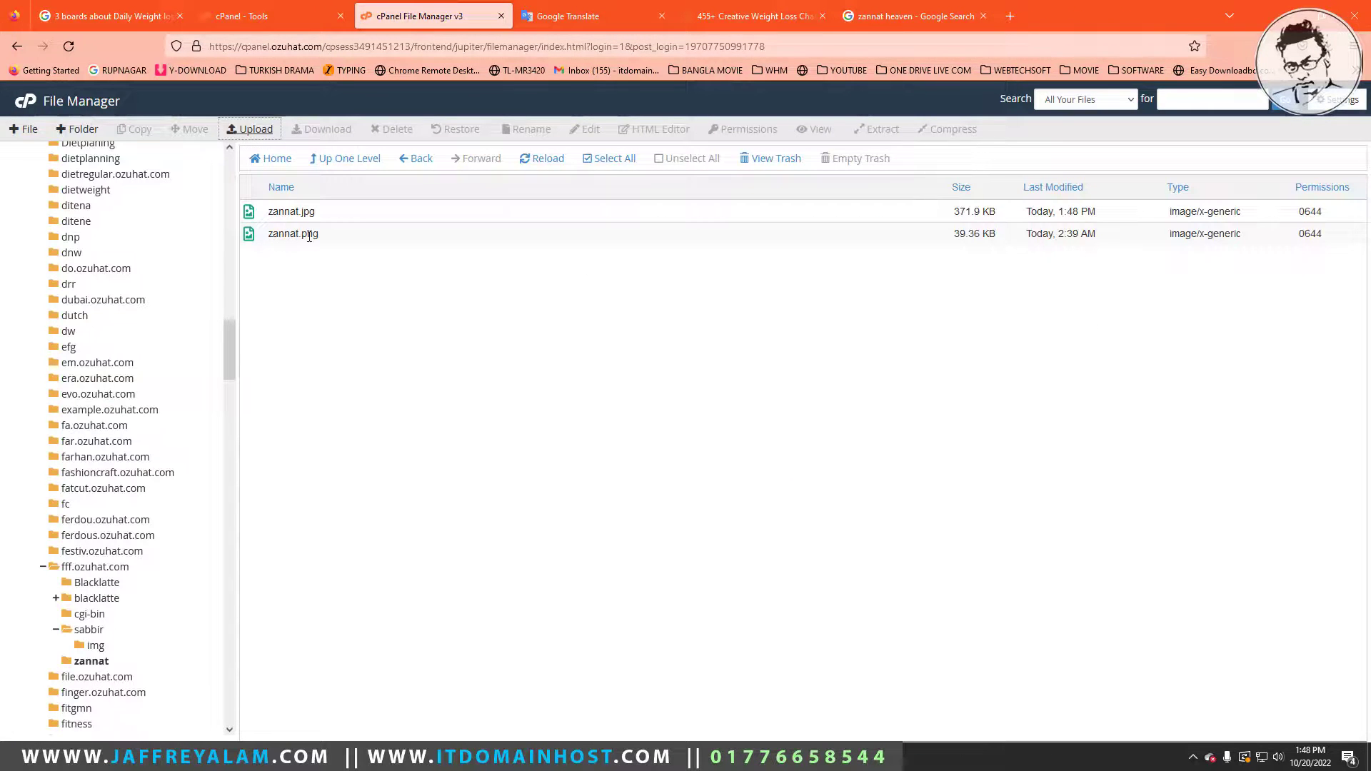
Permanently delete zannat.png from the zannat/img folder, skipping the trash.
left_click(293, 236)
right_click(292, 232)
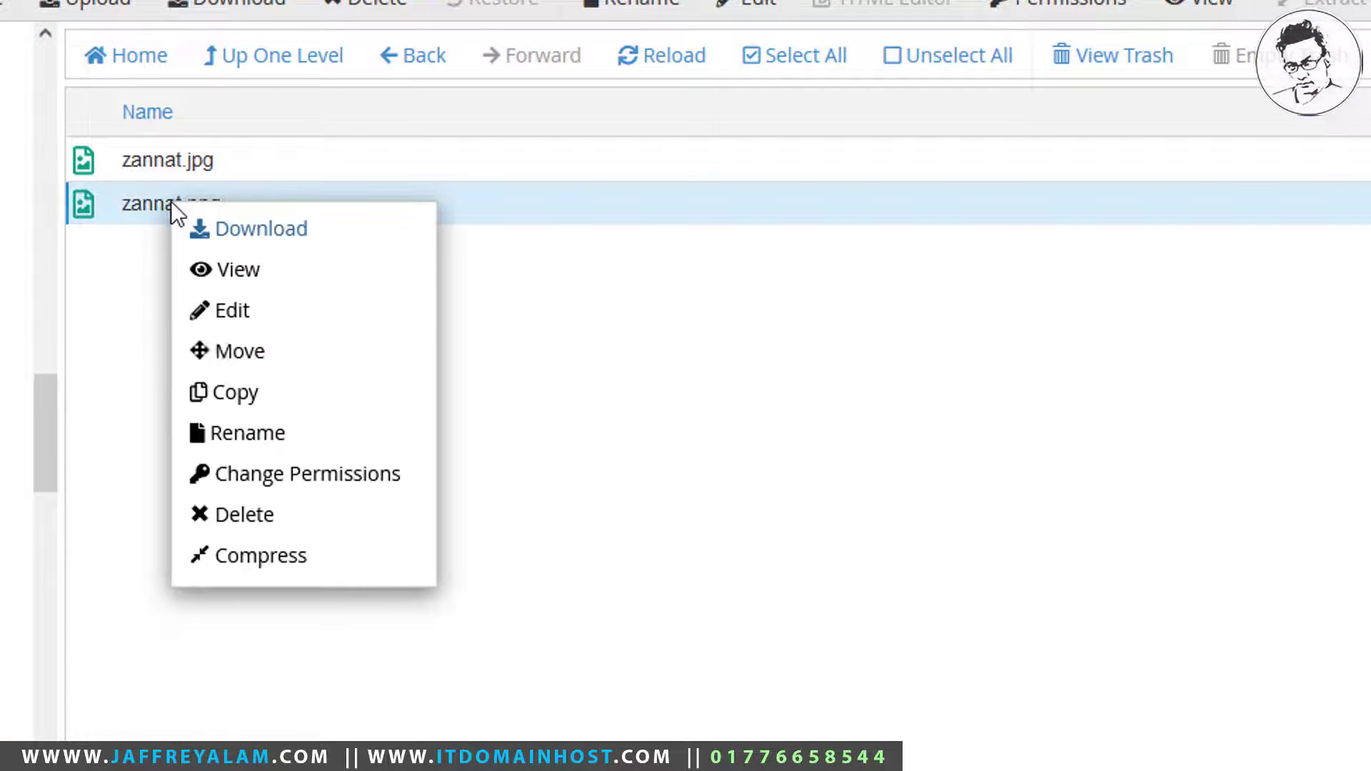
left_click(242, 517)
left_click(865, 570)
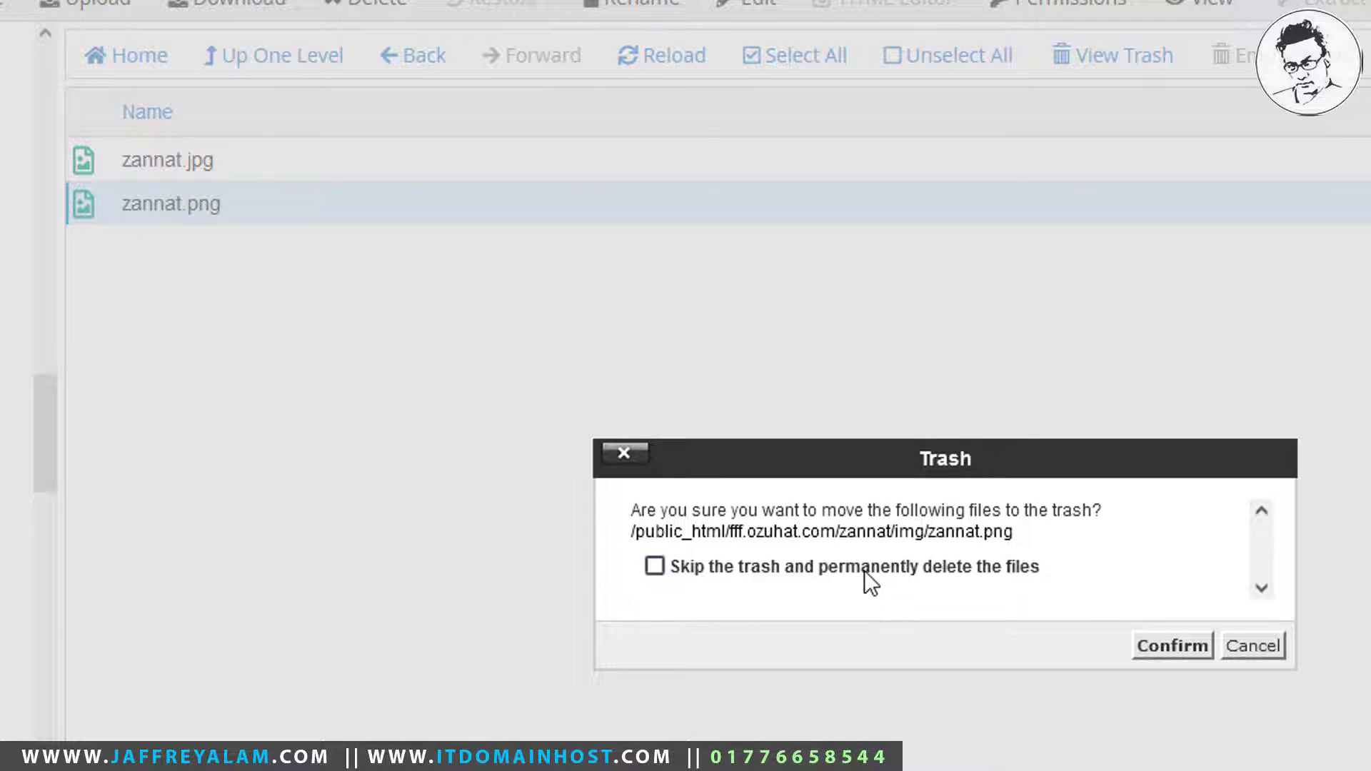
left_click(1168, 648)
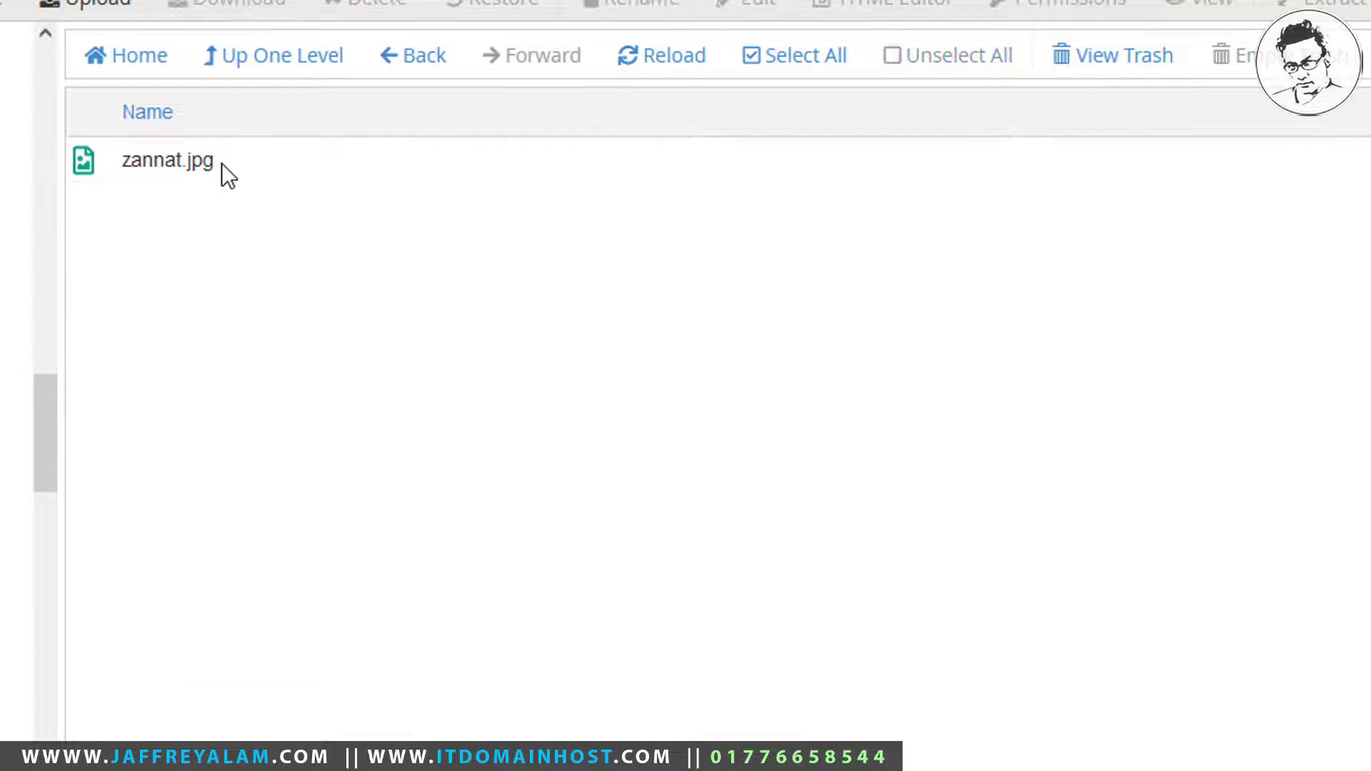
Return to the zannat folder and open its index.html in the HTML Editor.
left_click(415, 57)
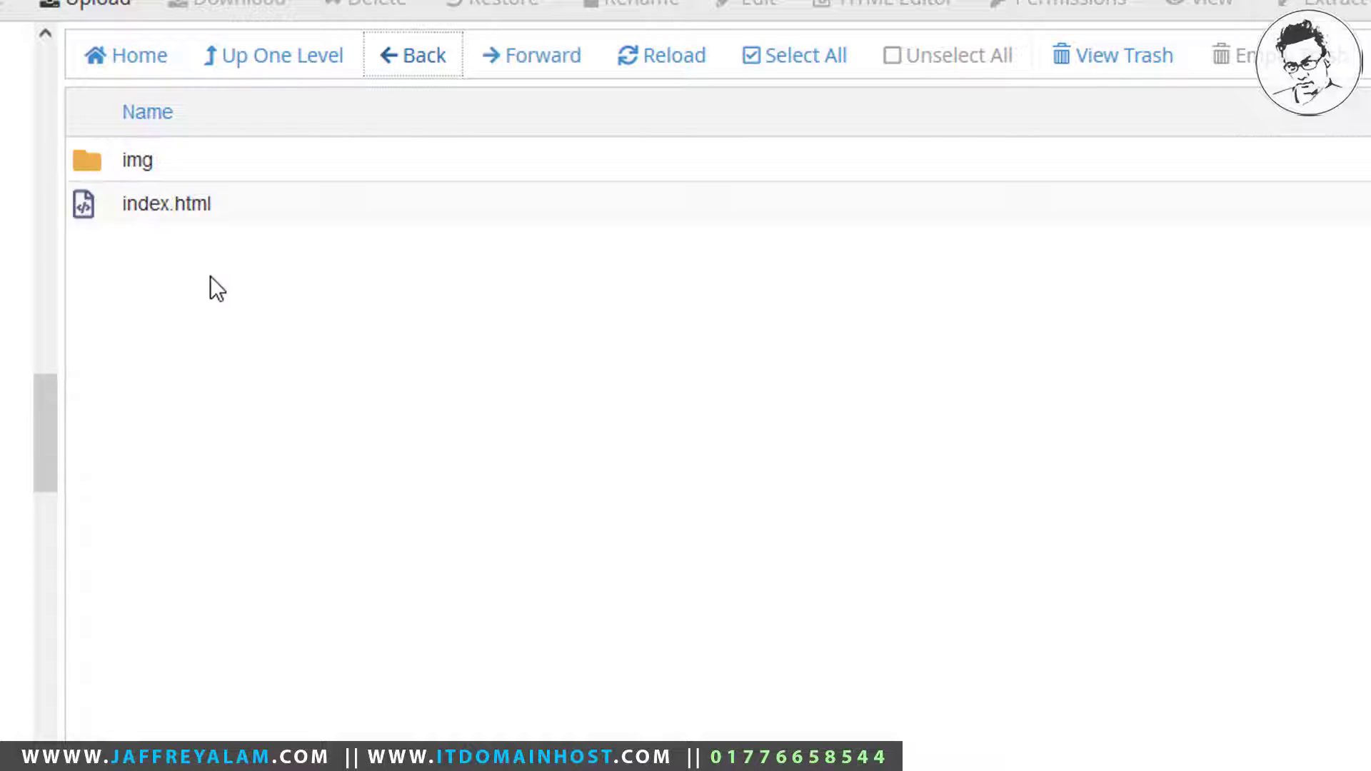
left_click(151, 217)
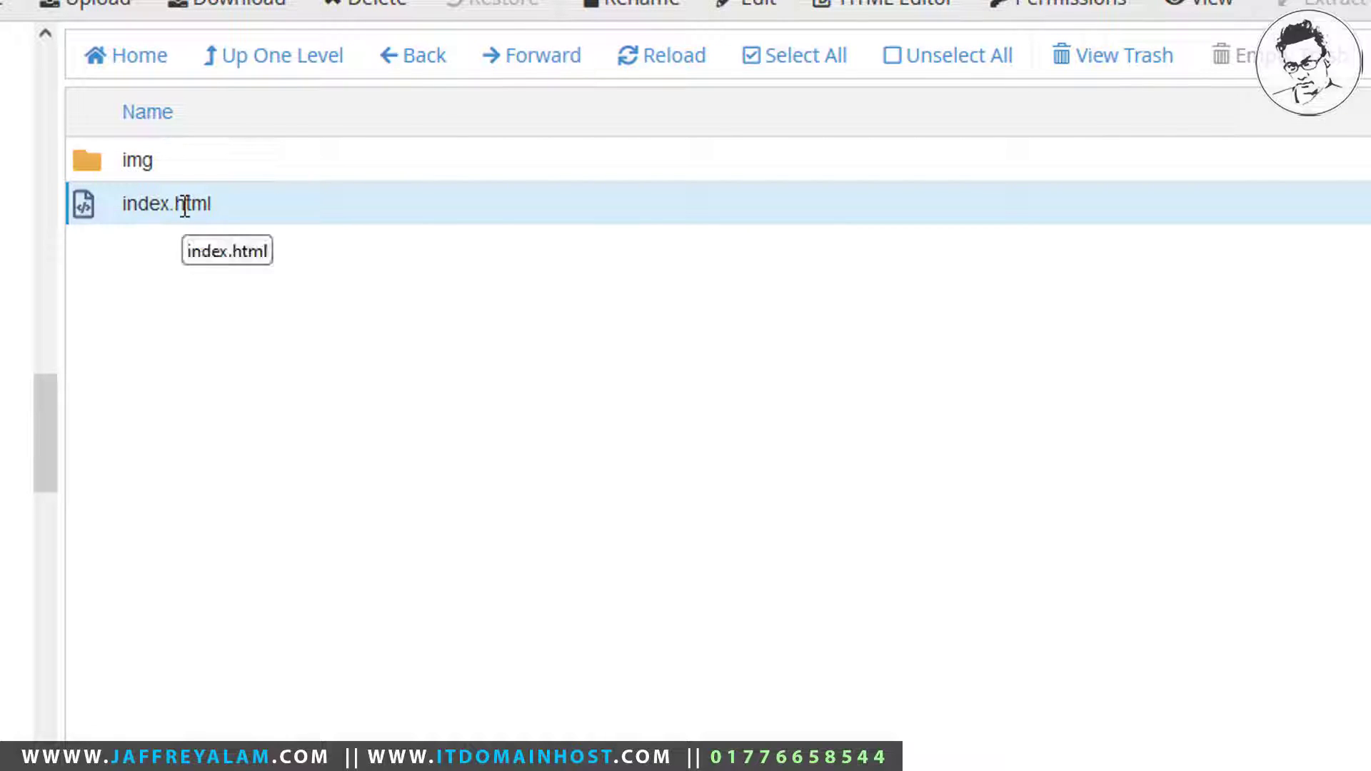
right_click(184, 207)
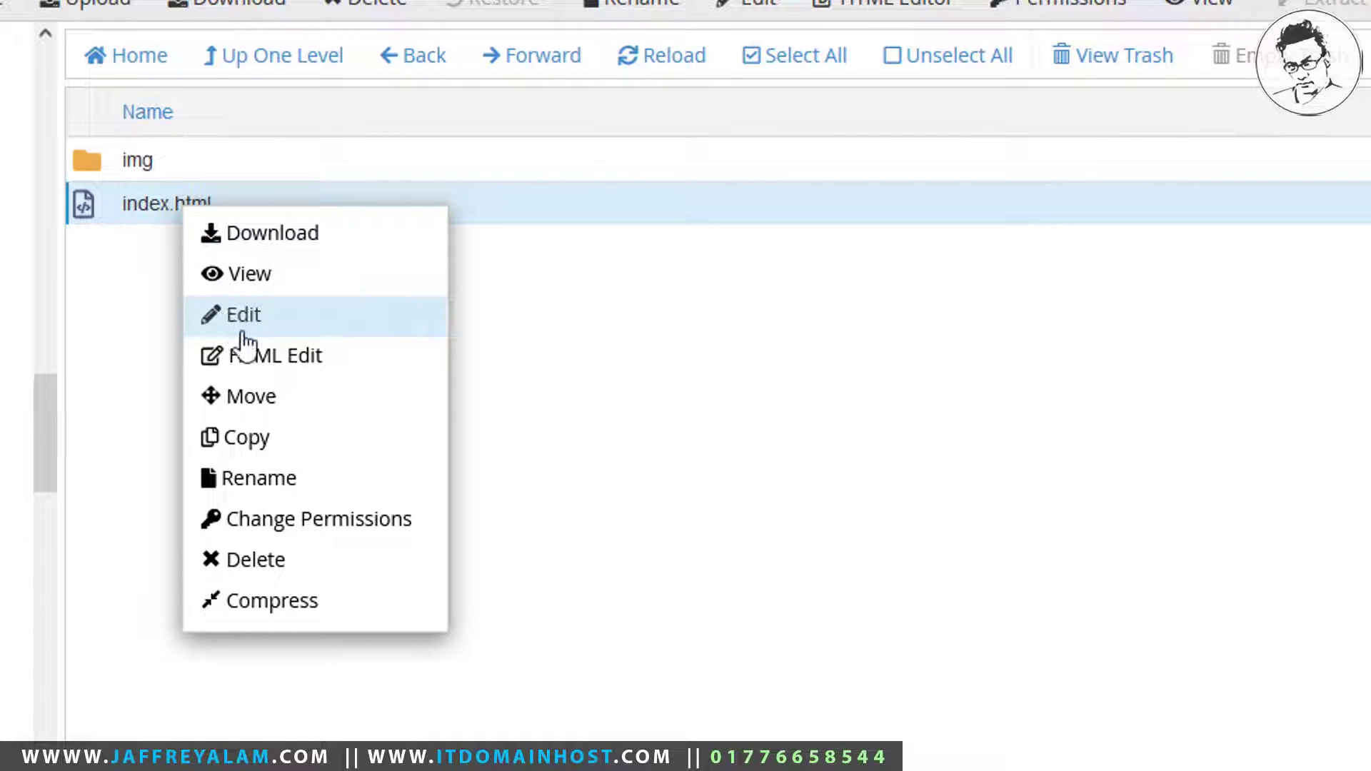
left_click(279, 356)
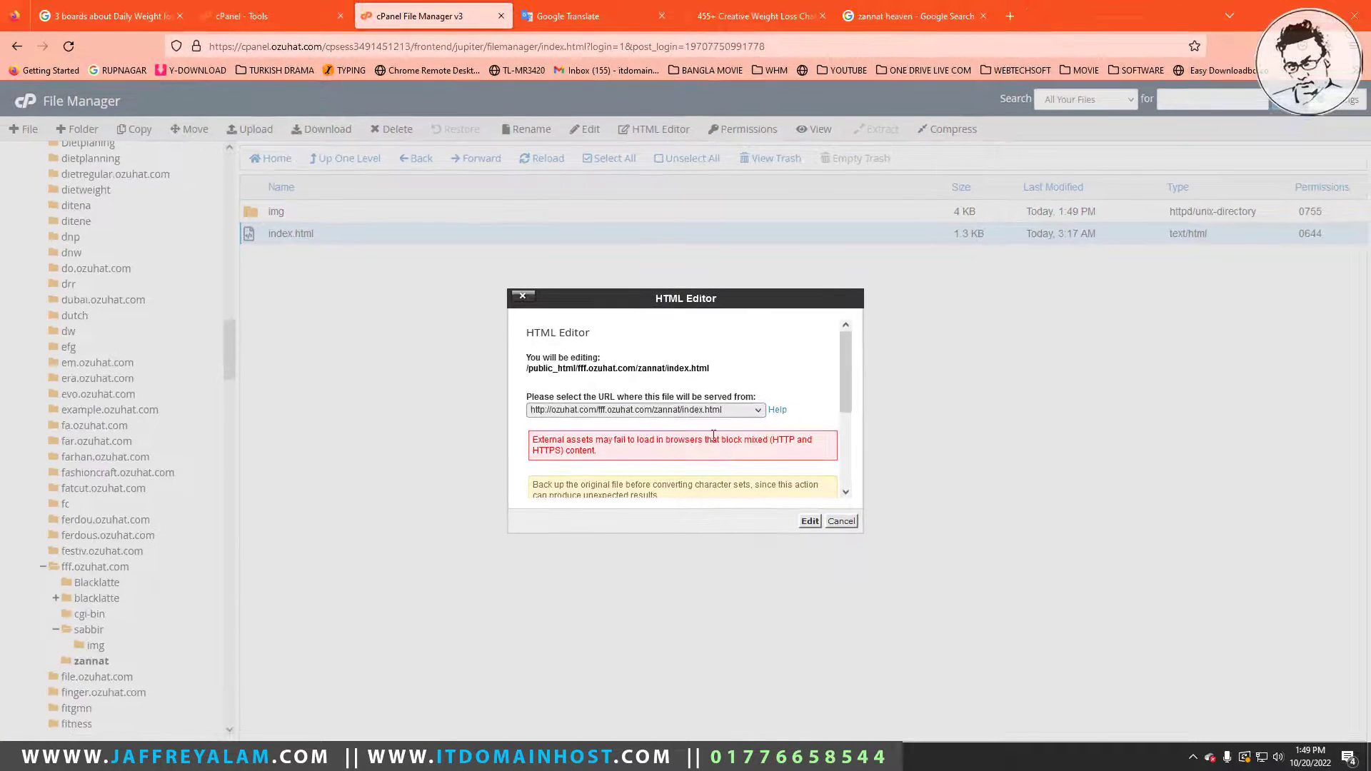
left_click(809, 521)
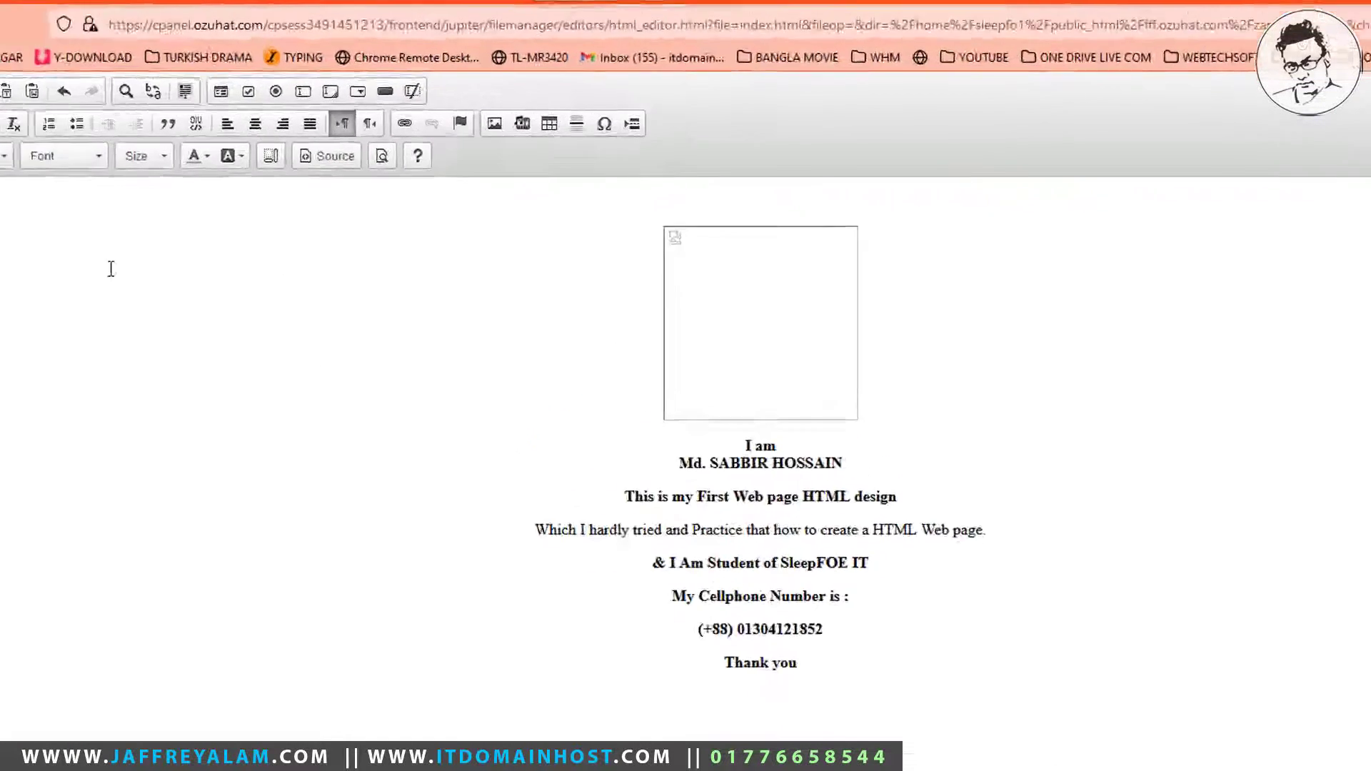
Open the properties of the page's broken image and change the file extension in its URL to jpg.
left_click(1125, 668)
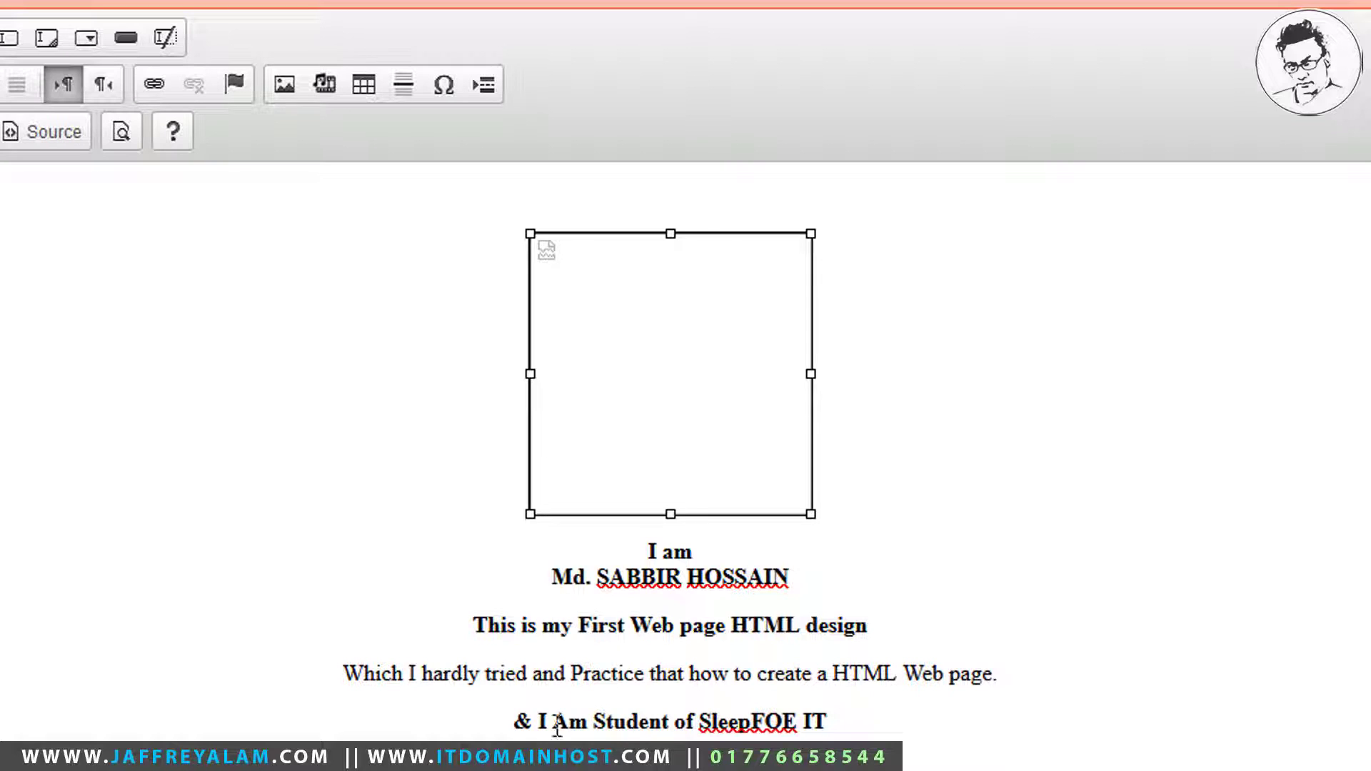
left_click(315, 490)
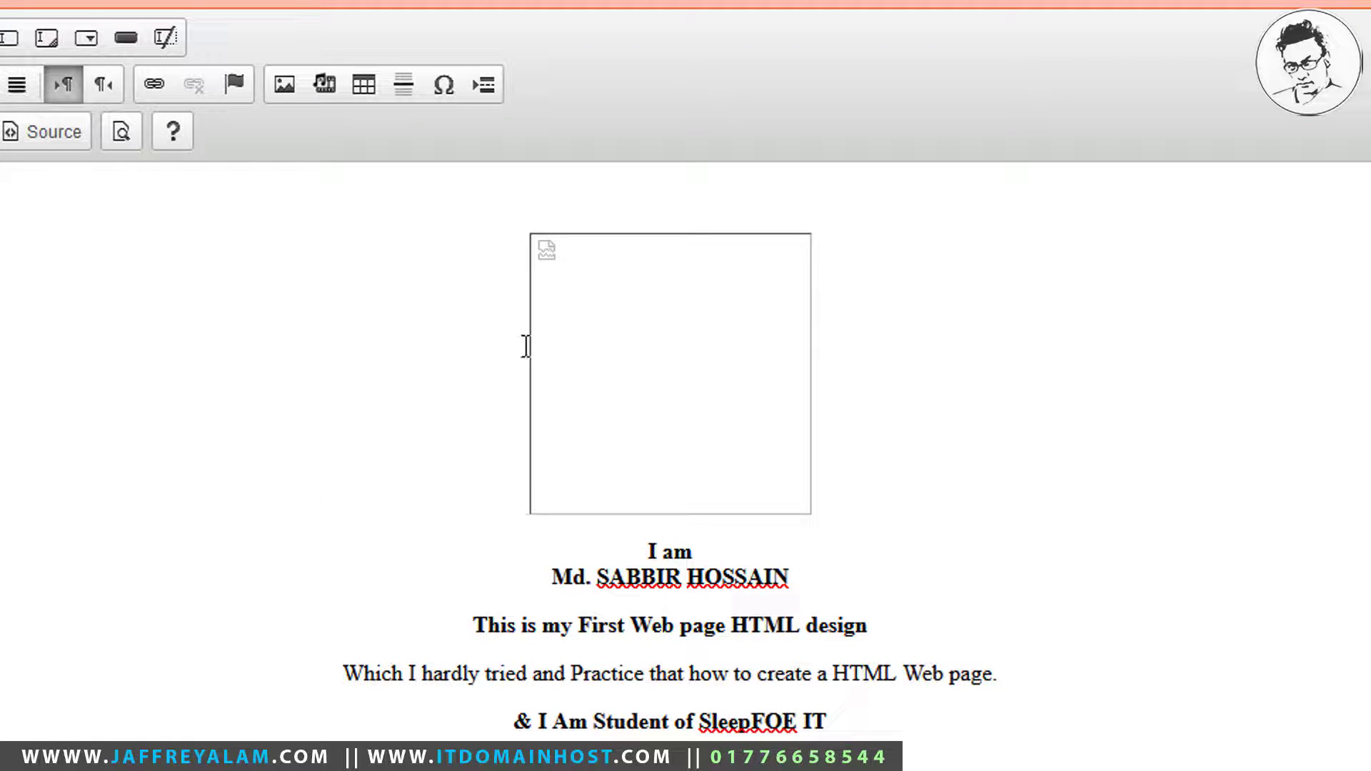
left_click(643, 372)
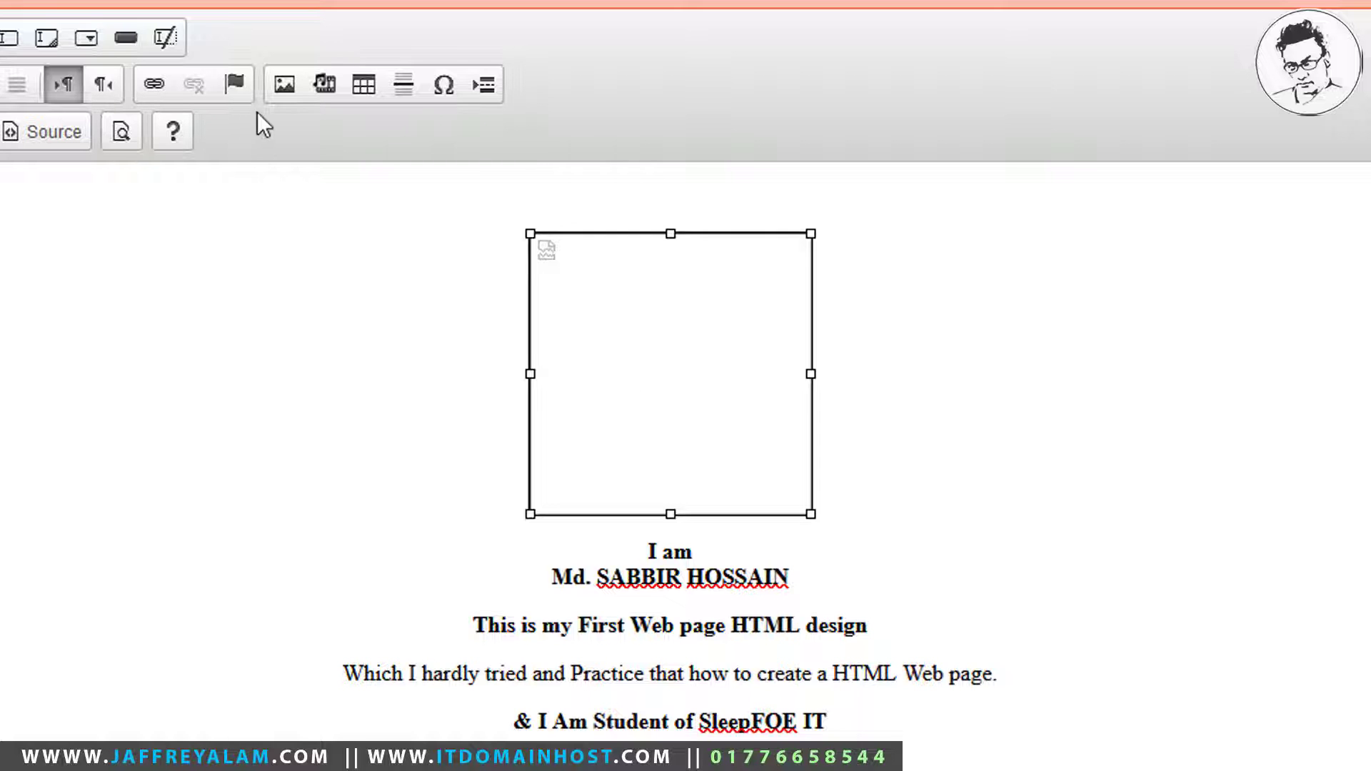
left_click(284, 84)
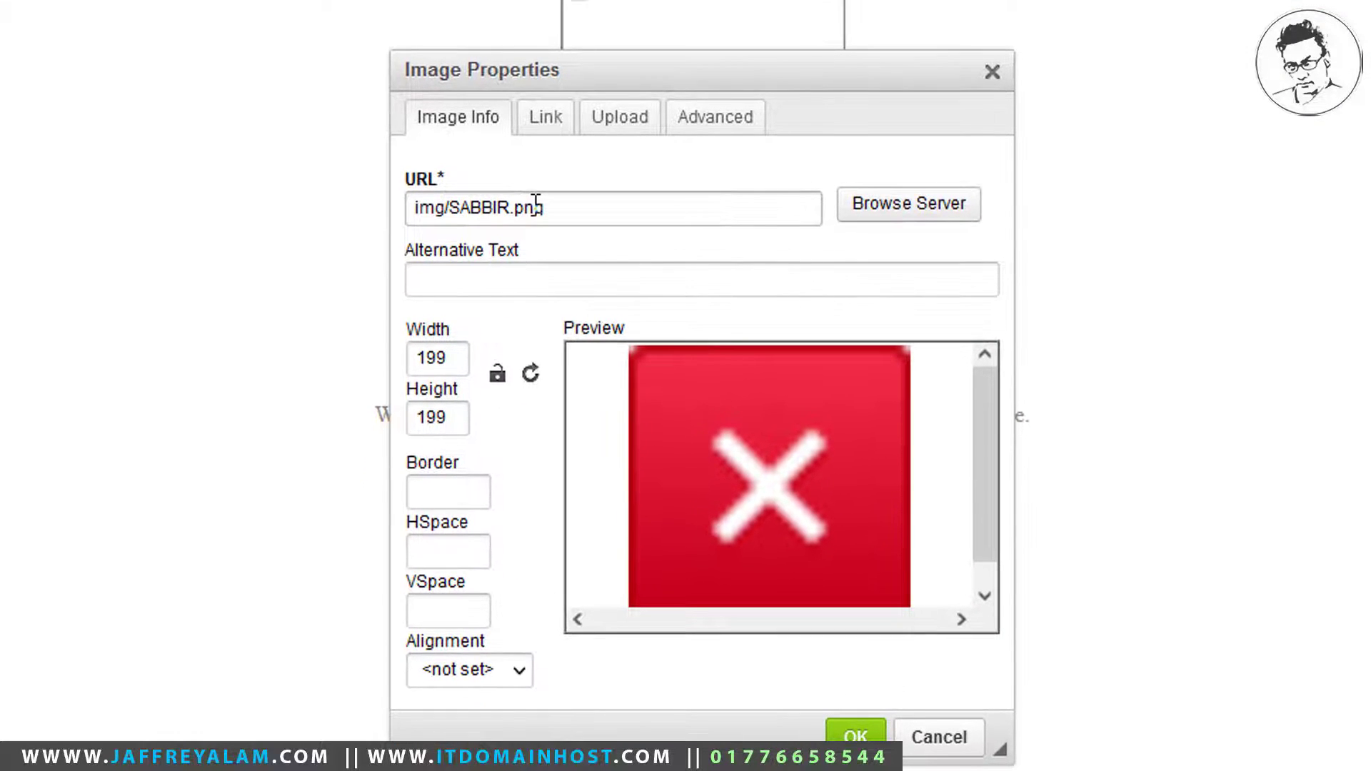
left_click(524, 212)
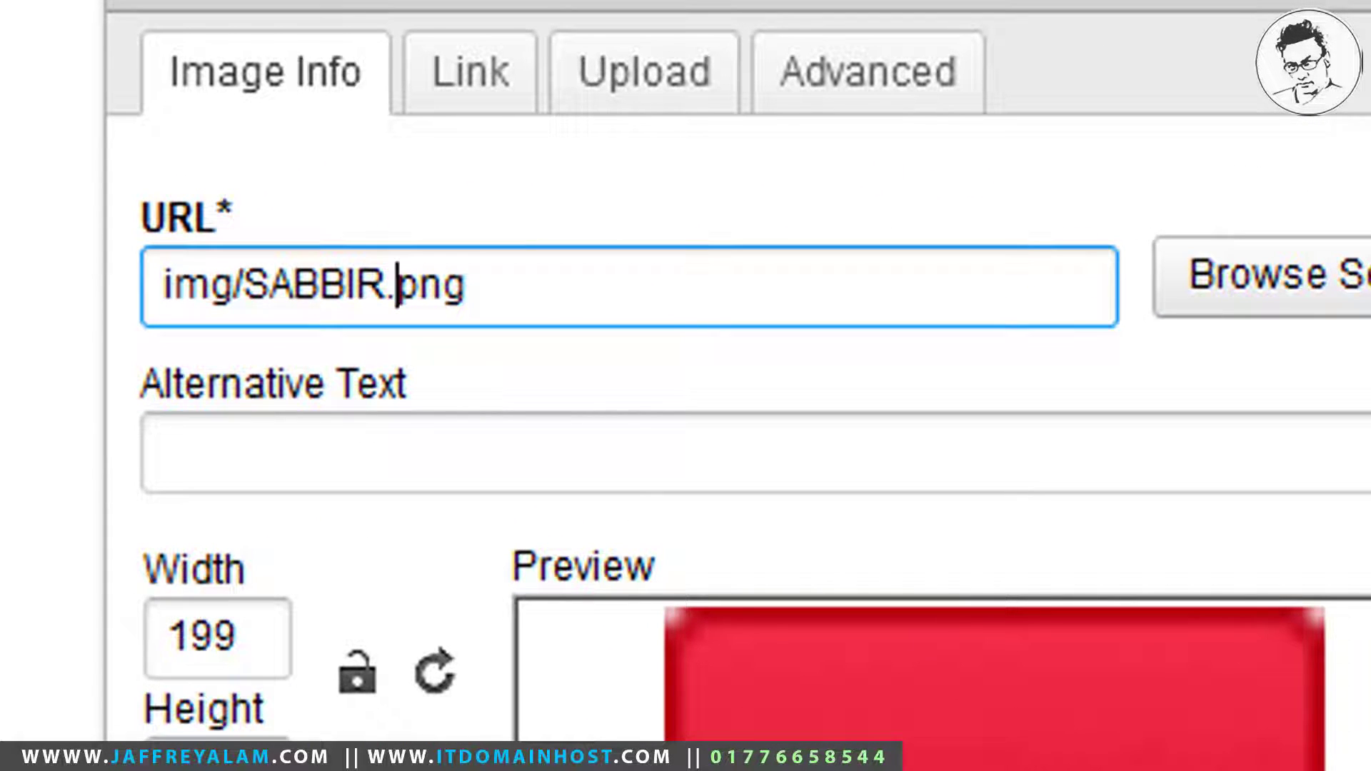
key("shift+Right")
key("shift+Right")
key("shift+Right")
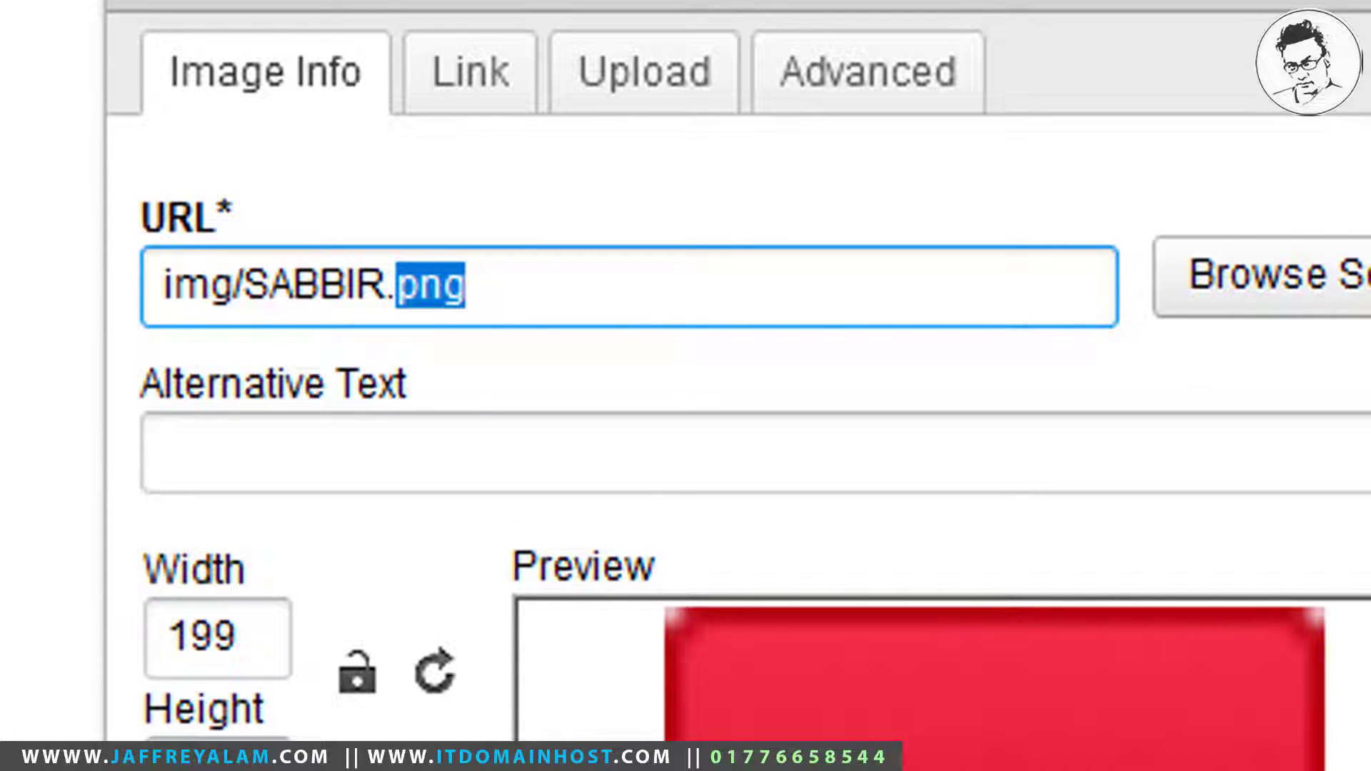
type("jpg")
Replace the file name in the image URL so it reads img/zannat.jpg, and apply the image properties.
key("Left")
key("Left")
key("Left")
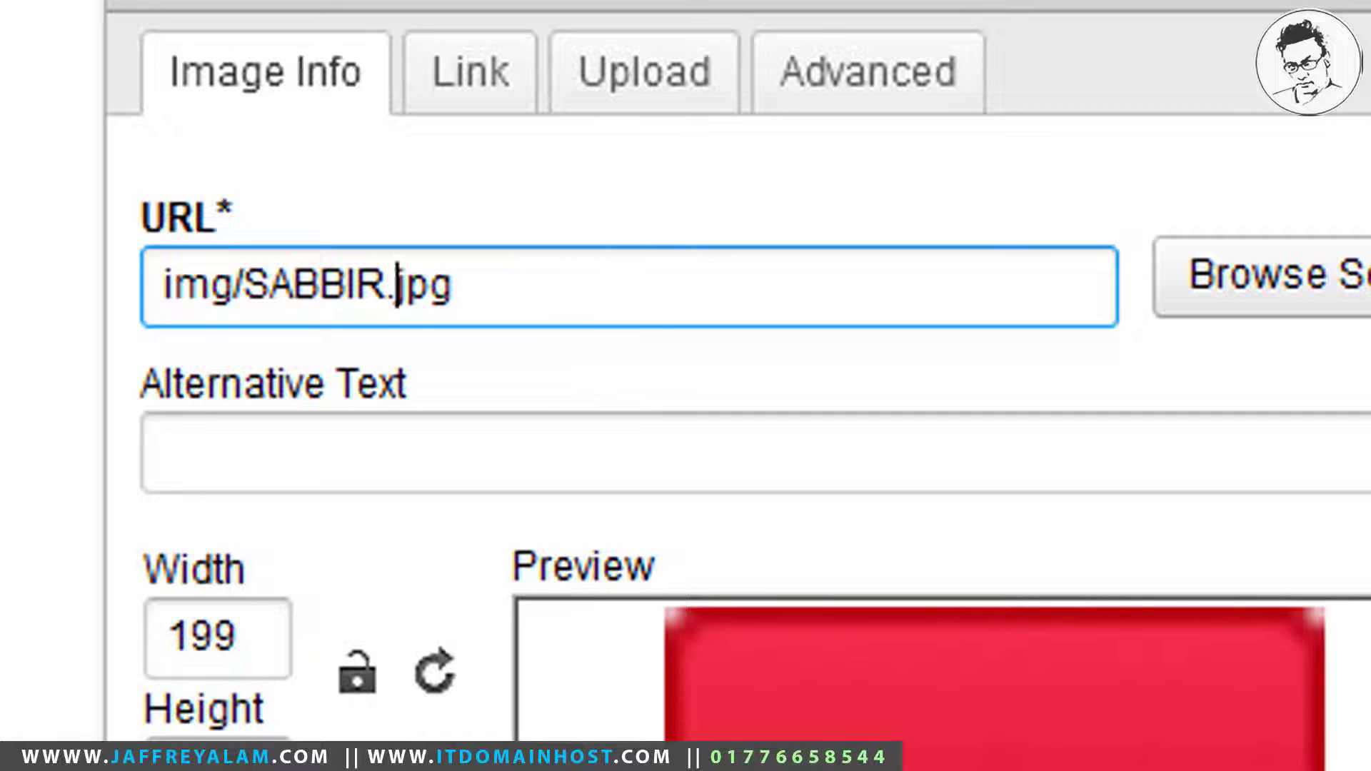
key("shift+Left")
key("shift+Left")
key("shift+Left")
key("shift+Left")
key("shift+Left")
key("shift+Left")
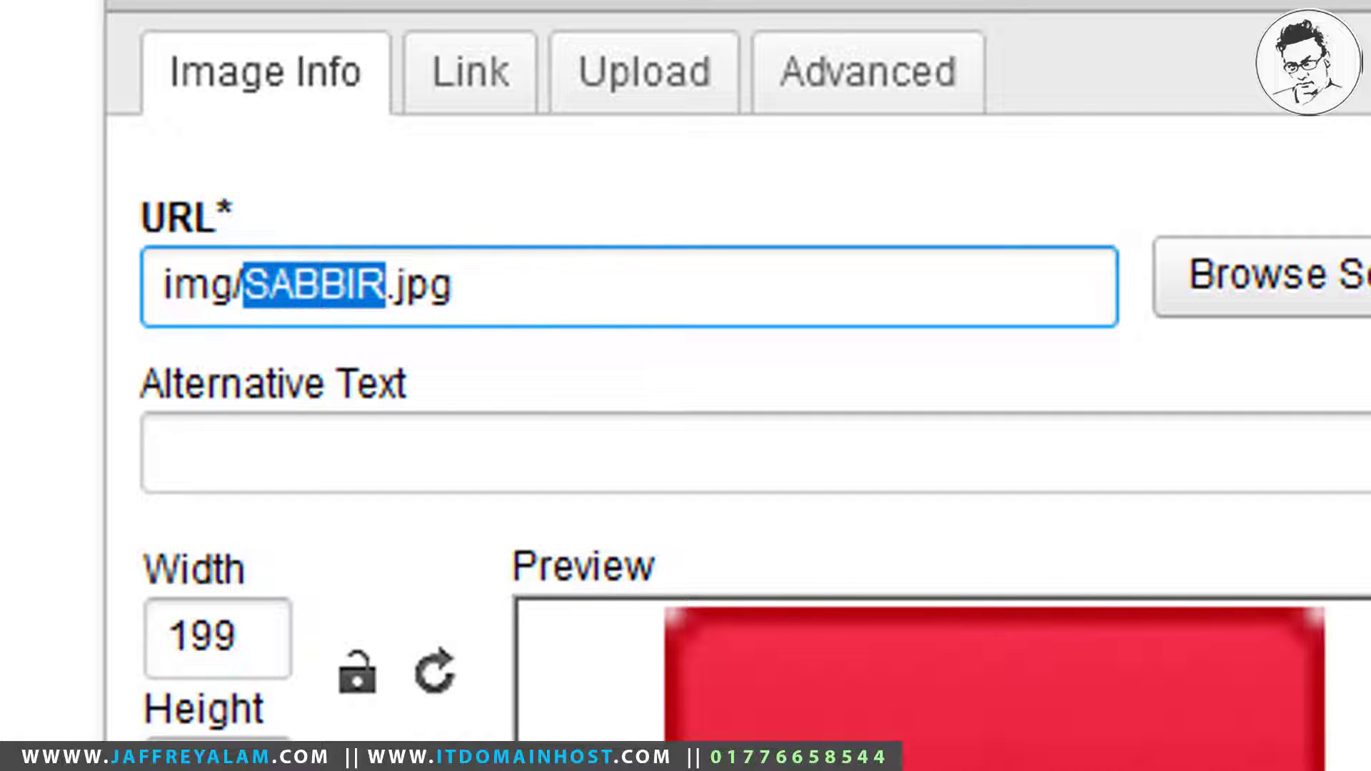
key("BackSpace")
type("zann")
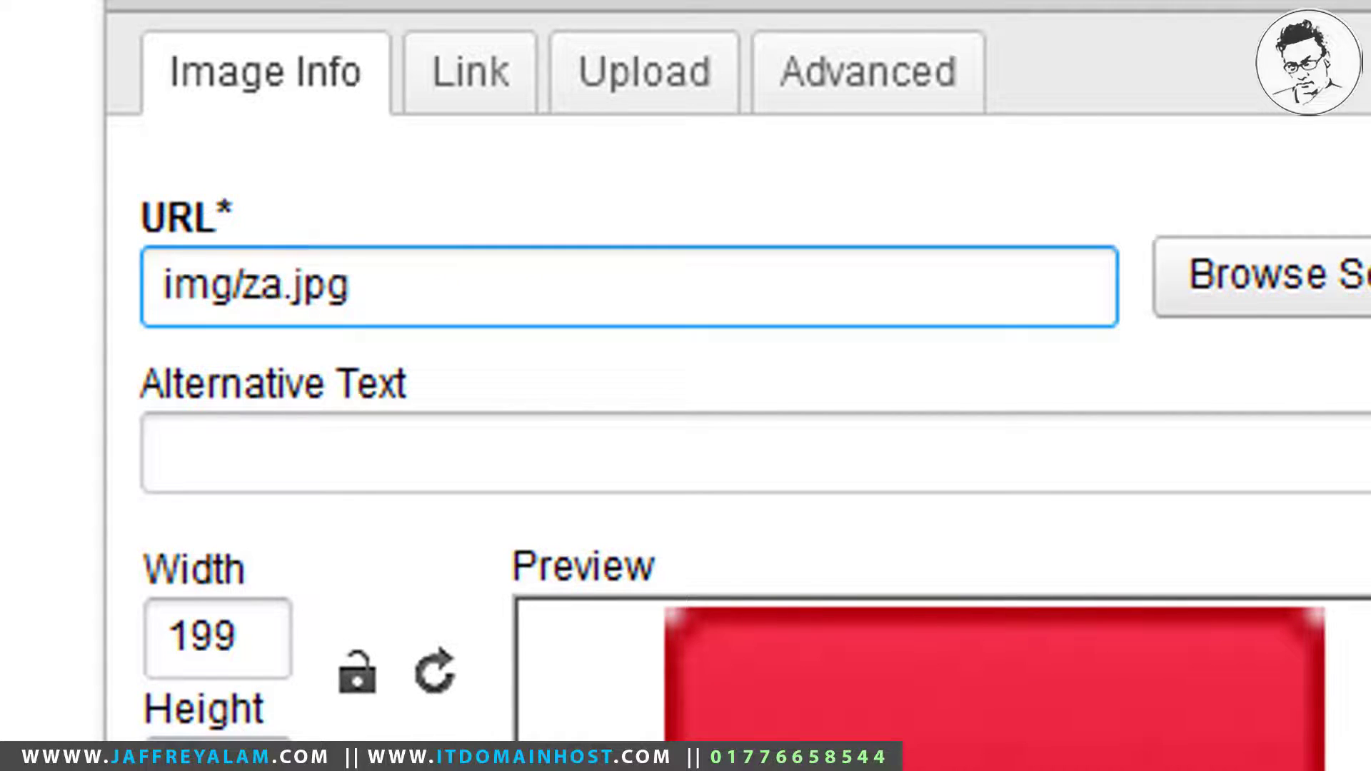
type("at")
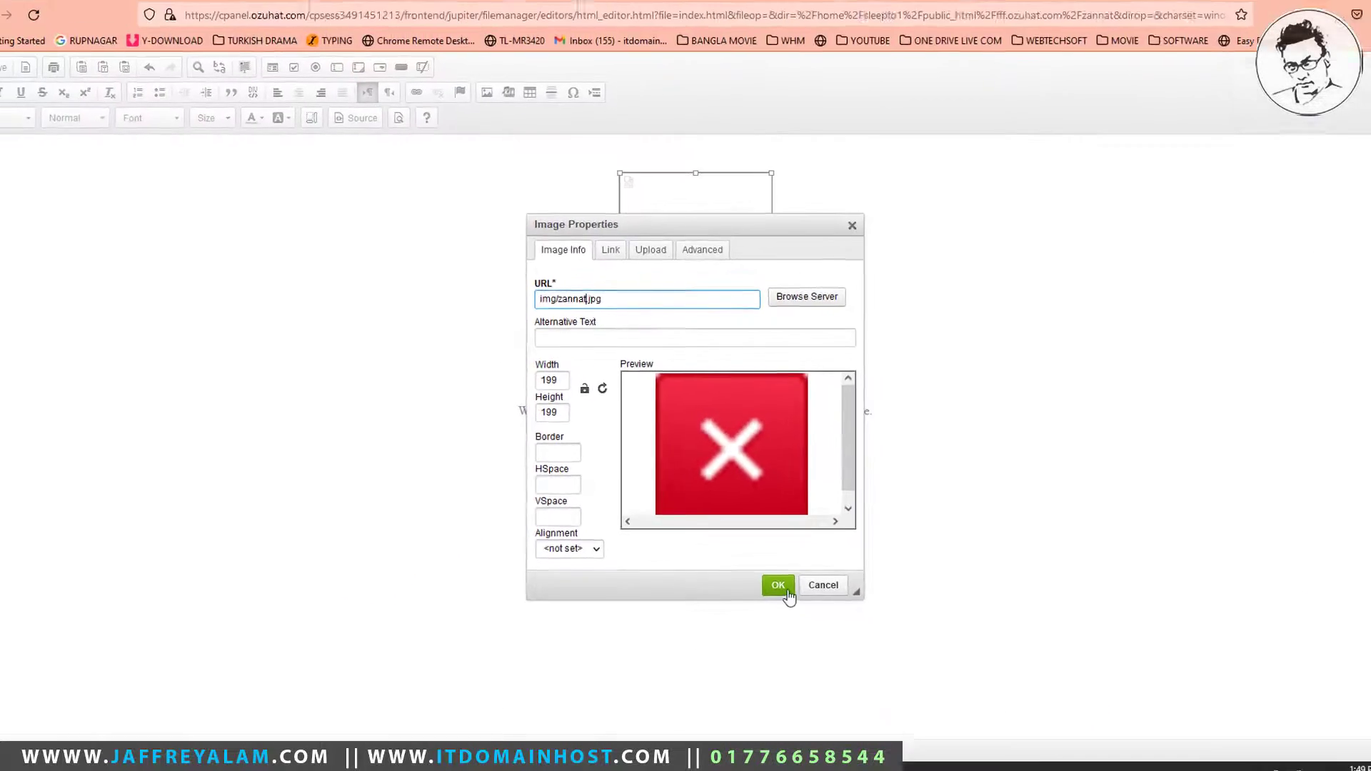
left_click(788, 593)
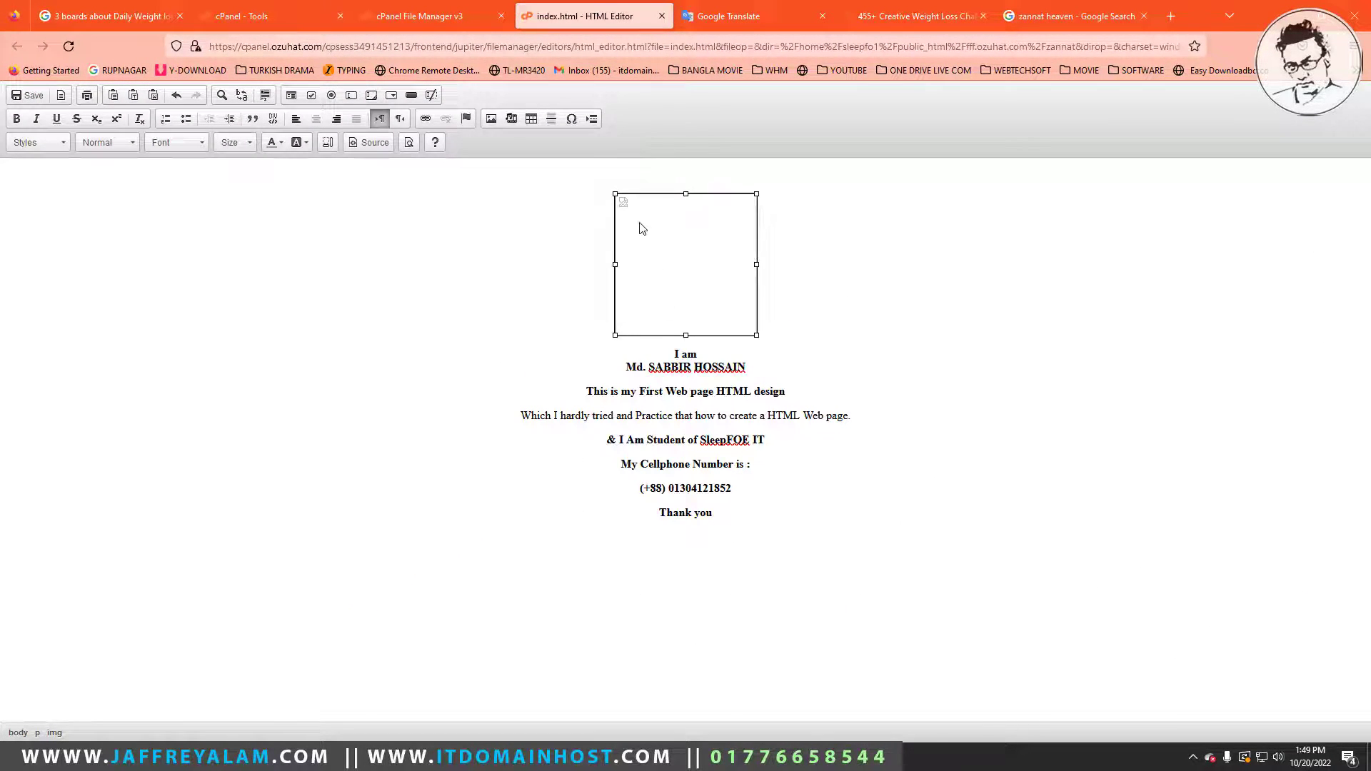
Replace the person's name below the image with ZANNAT and remove the preceding "Md." and "I am" text.
left_click(472, 356)
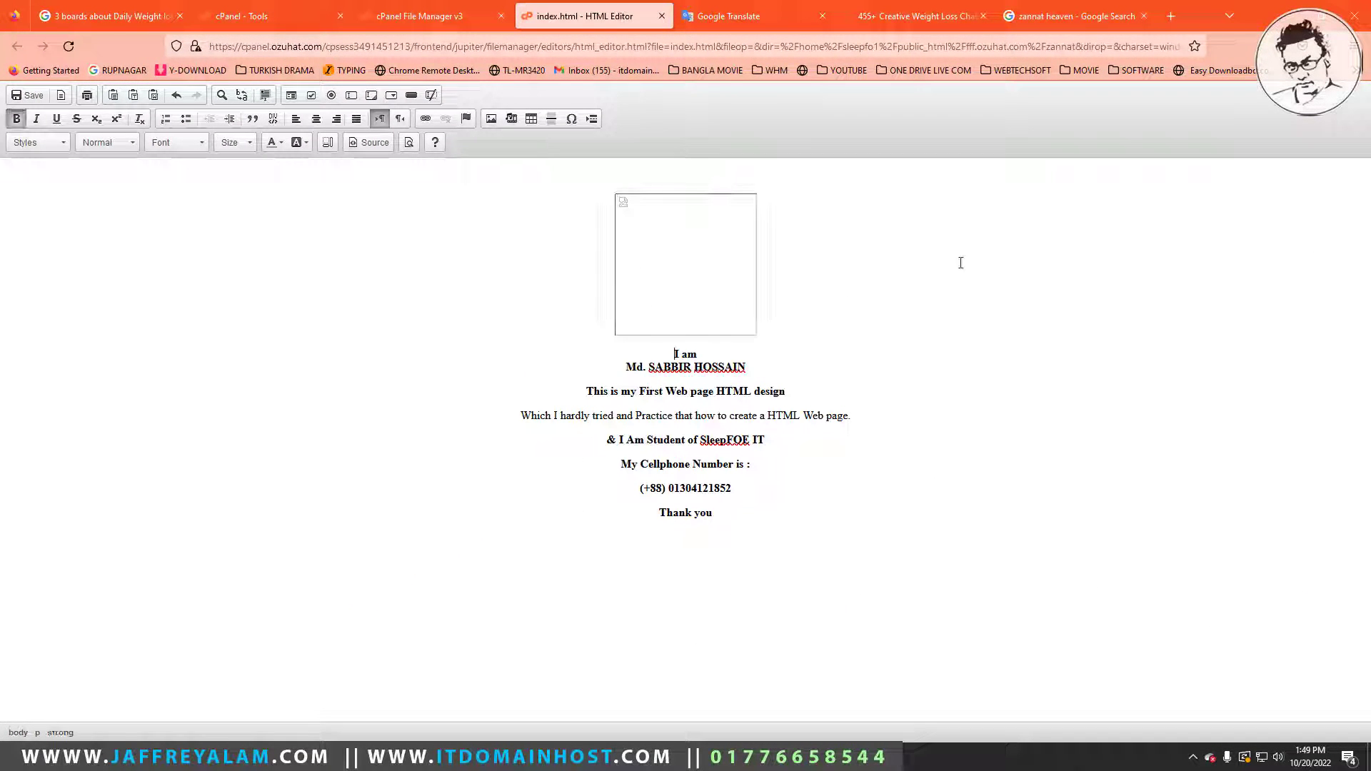
left_click_drag(648, 366, 746, 360)
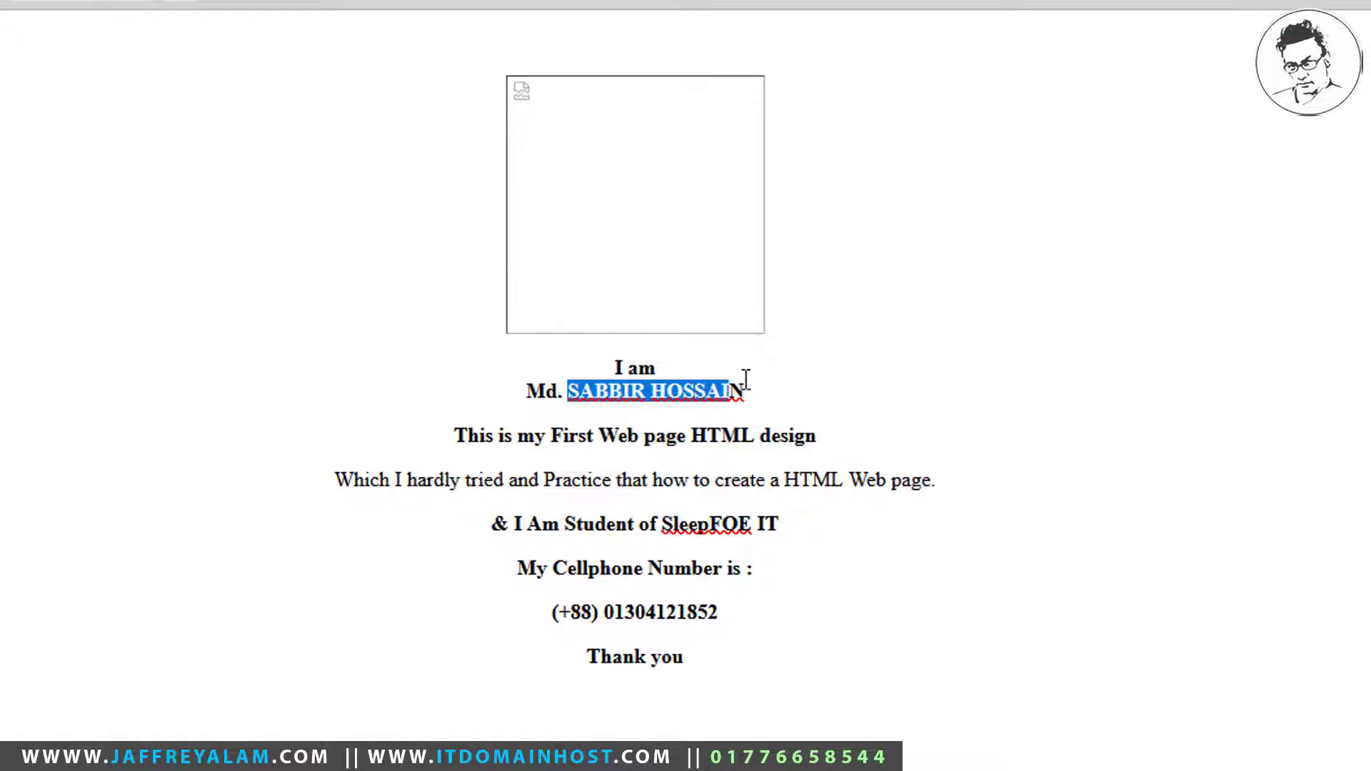
type("ZANNAT")
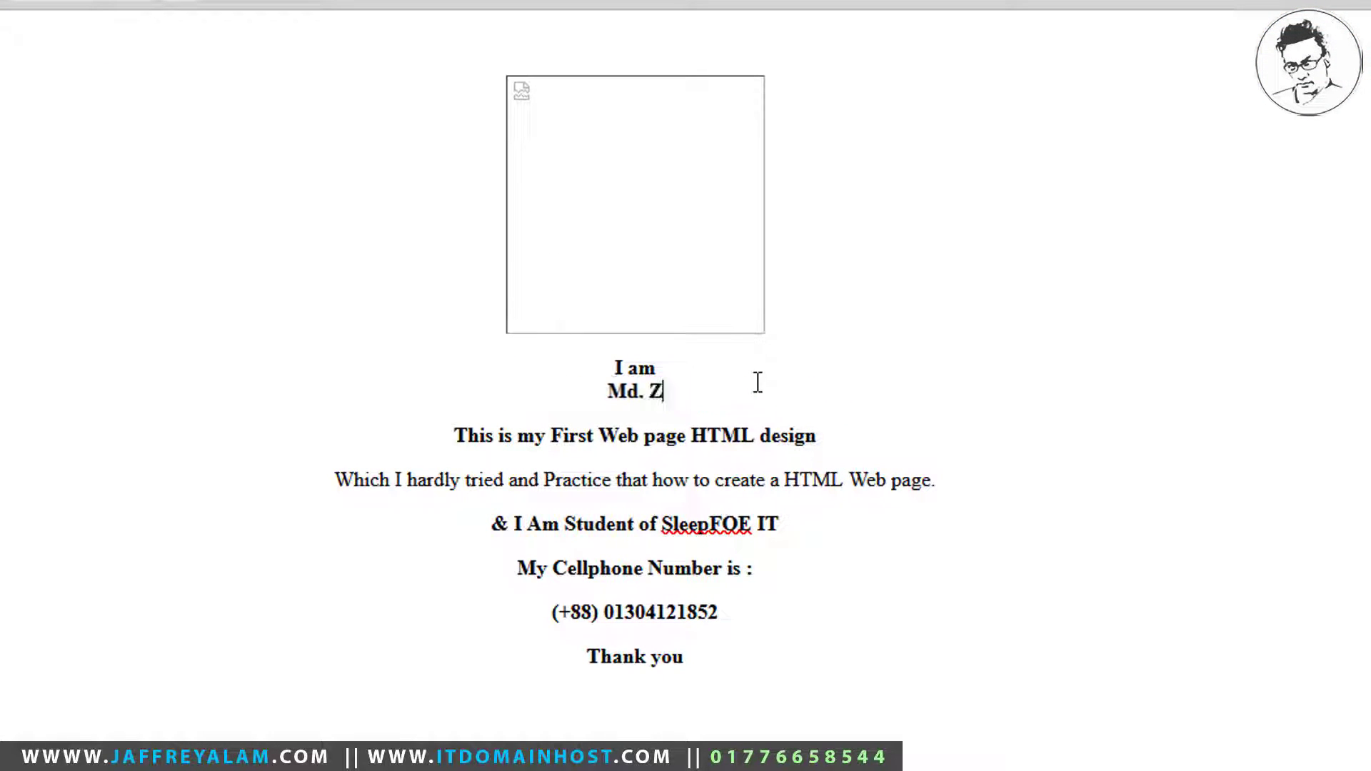
key("Home")
key("Delete")
key("Delete")
key("Delete")
key("Delete")
key("Up")
key("shift+End")
key("Delete")
Delete all text lines between ZANNAT and "Thank you", including the phone number.
key("shift+Down")
key("shift+Down")
key("shift+Down")
key("shift+Down")
key("shift+Down")
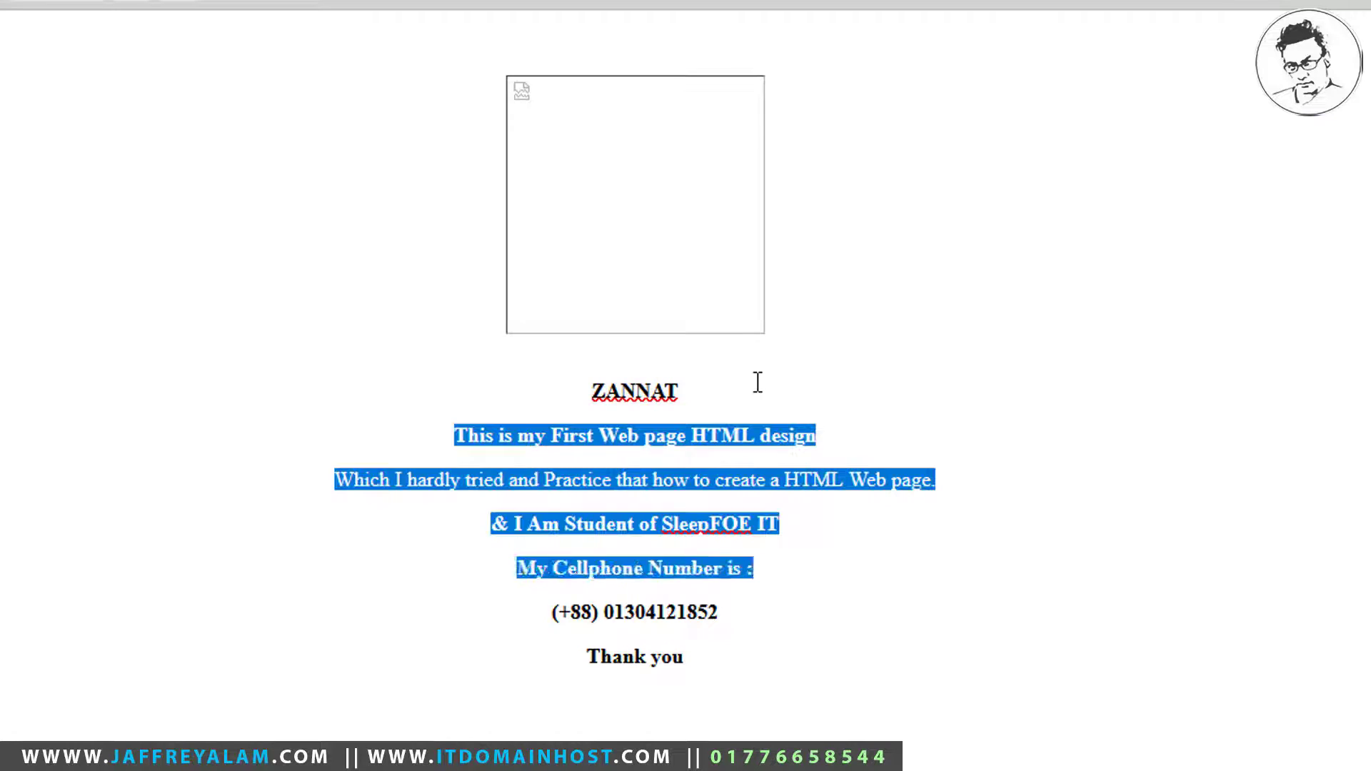
key("Delete")
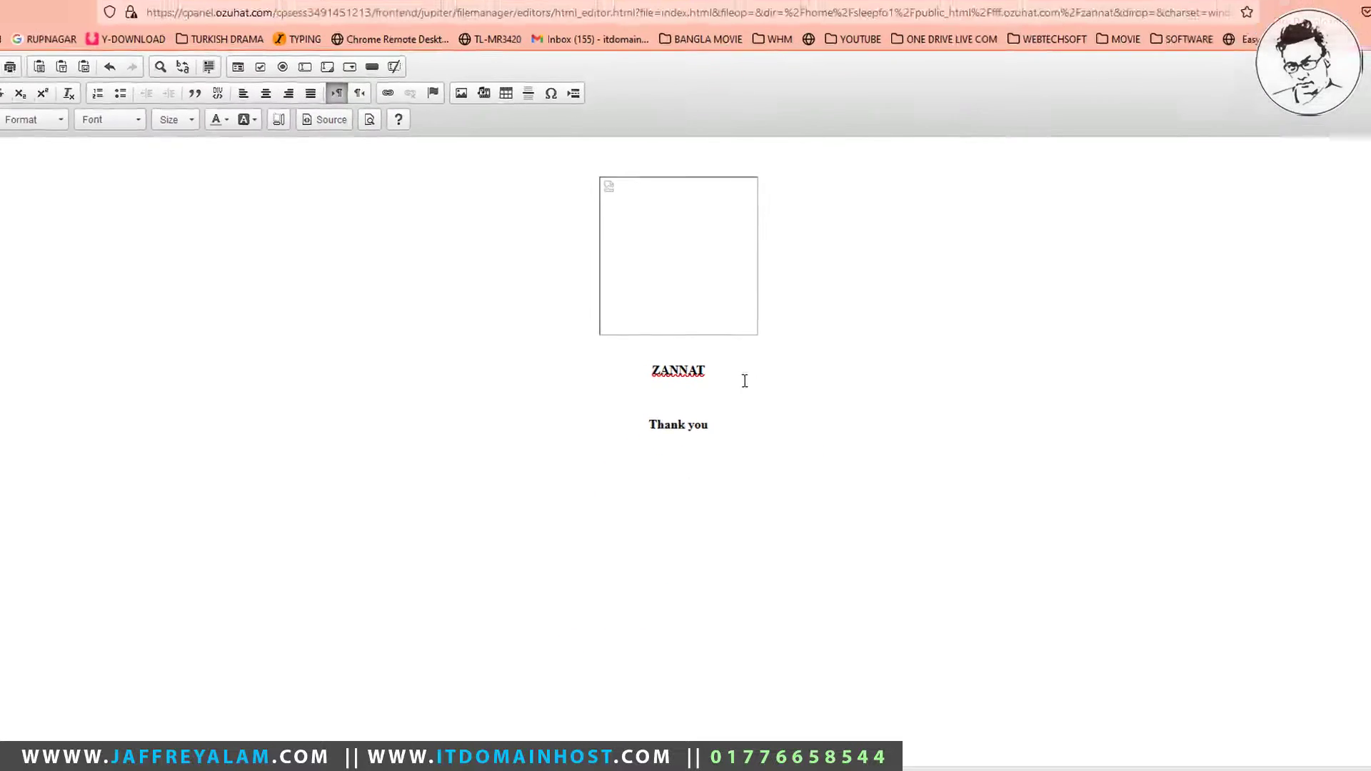
Set the font size of the ZANNAT text below the image to 36.
left_click(566, 388)
key("shift+End")
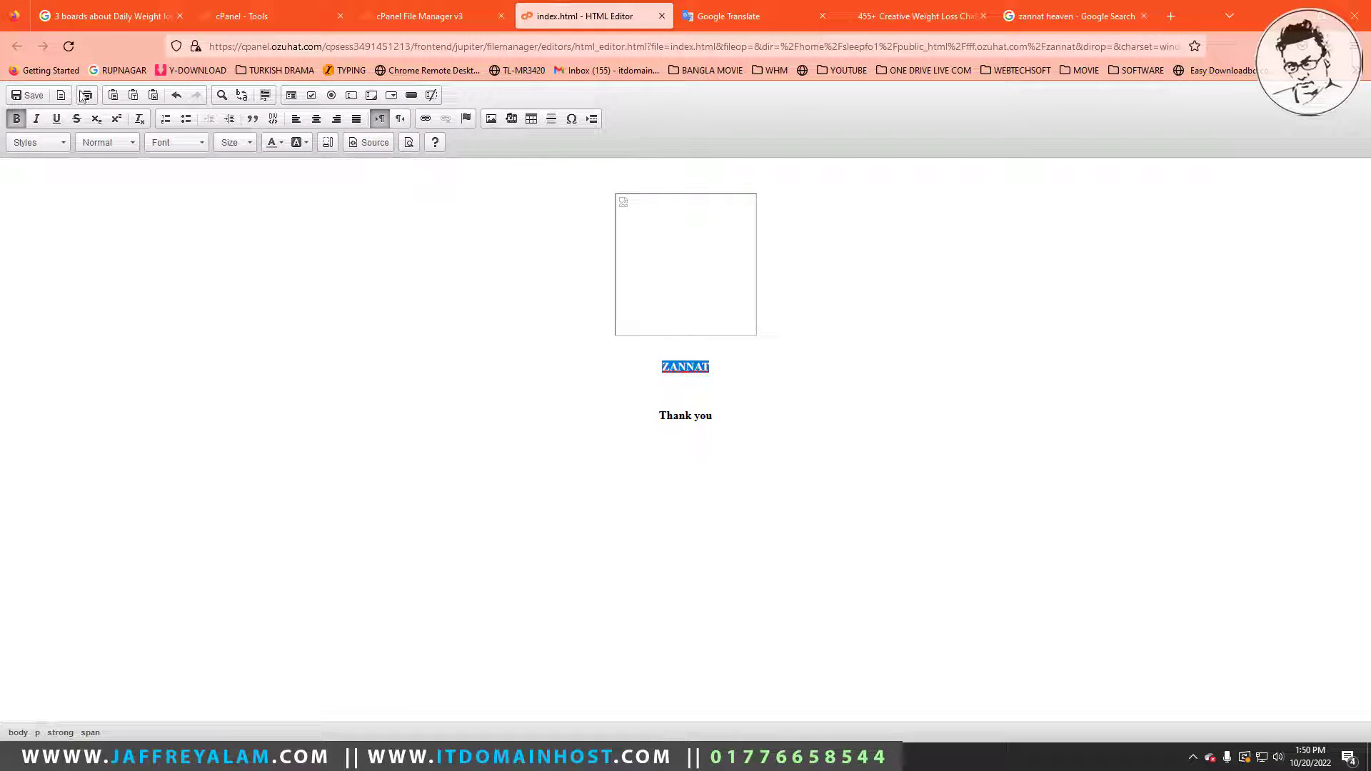
left_click(232, 147)
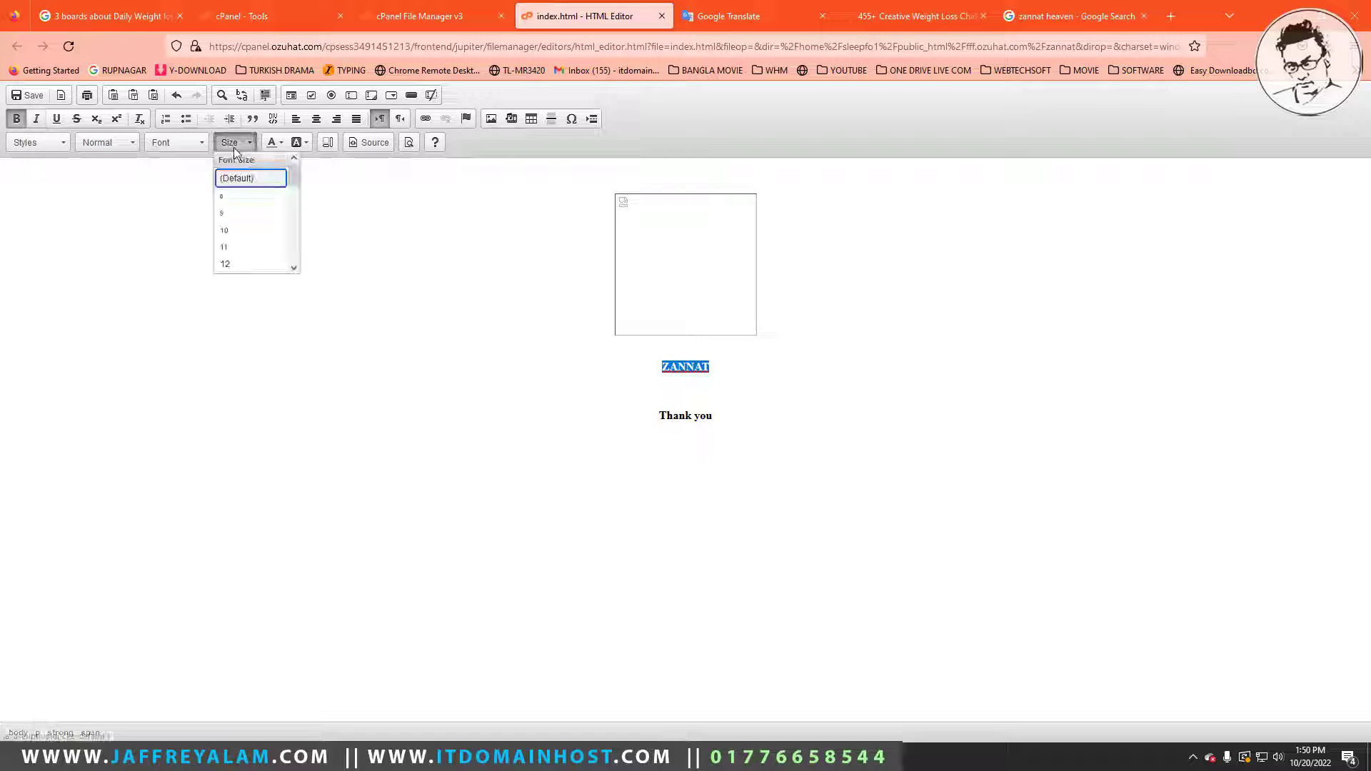
scroll(230, 254, "down", 2)
scroll(234, 257, "down", 2)
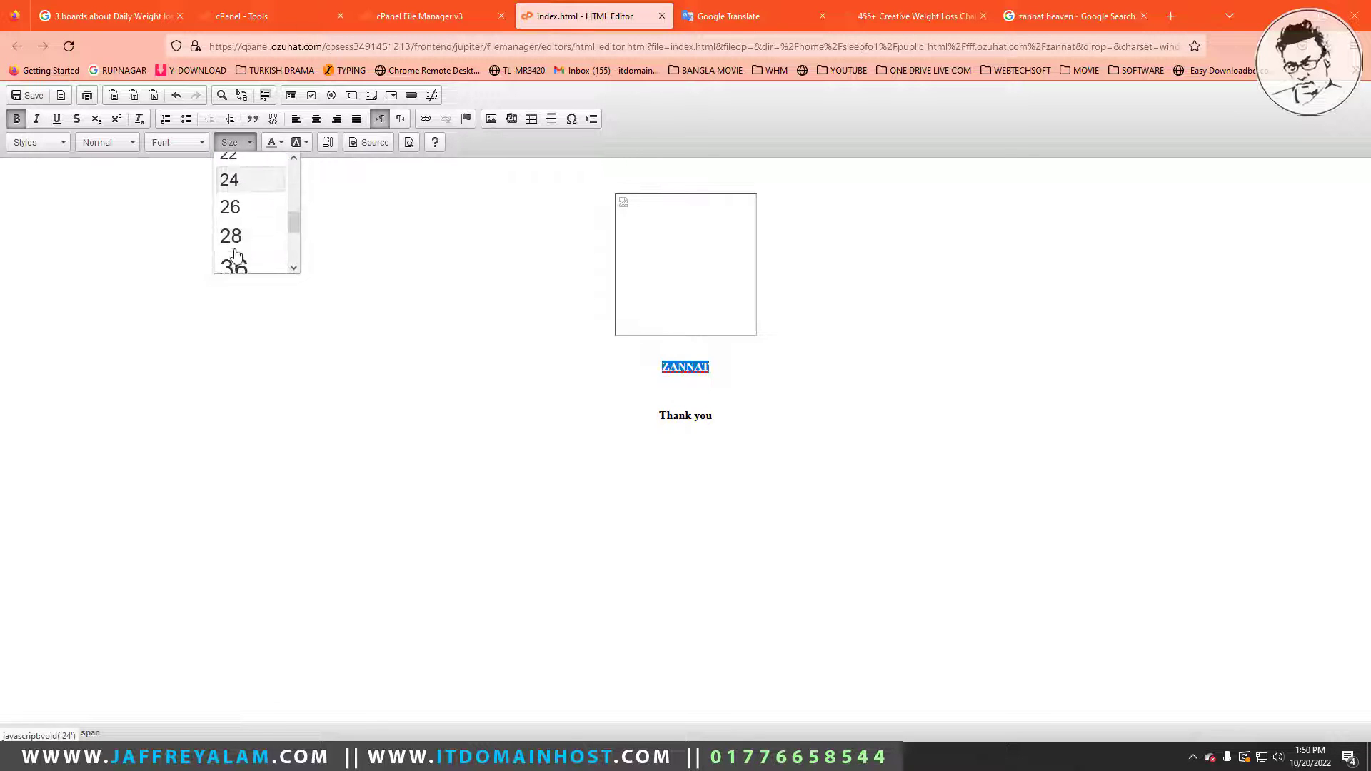
left_click(233, 264)
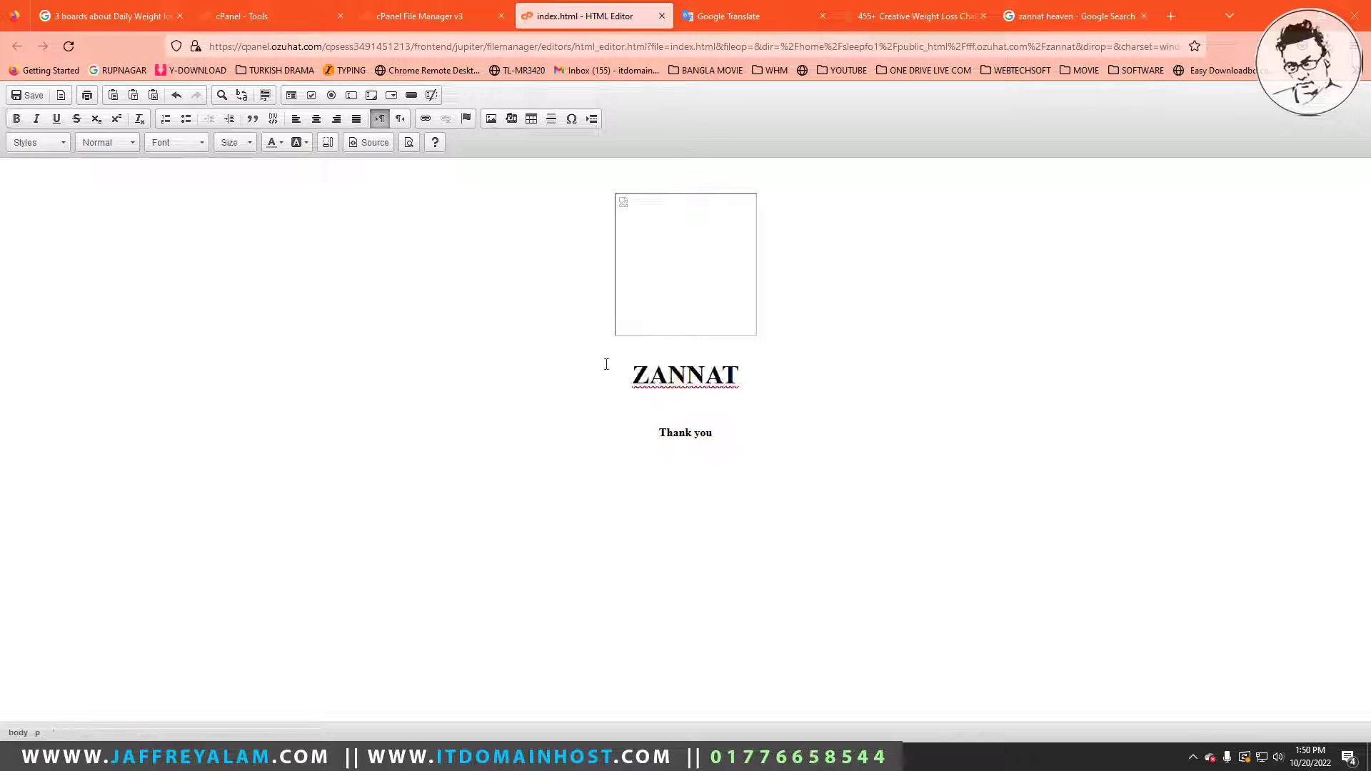
Change the text color of the ZANNAT heading to red.
left_click_drag(604, 363, 736, 362)
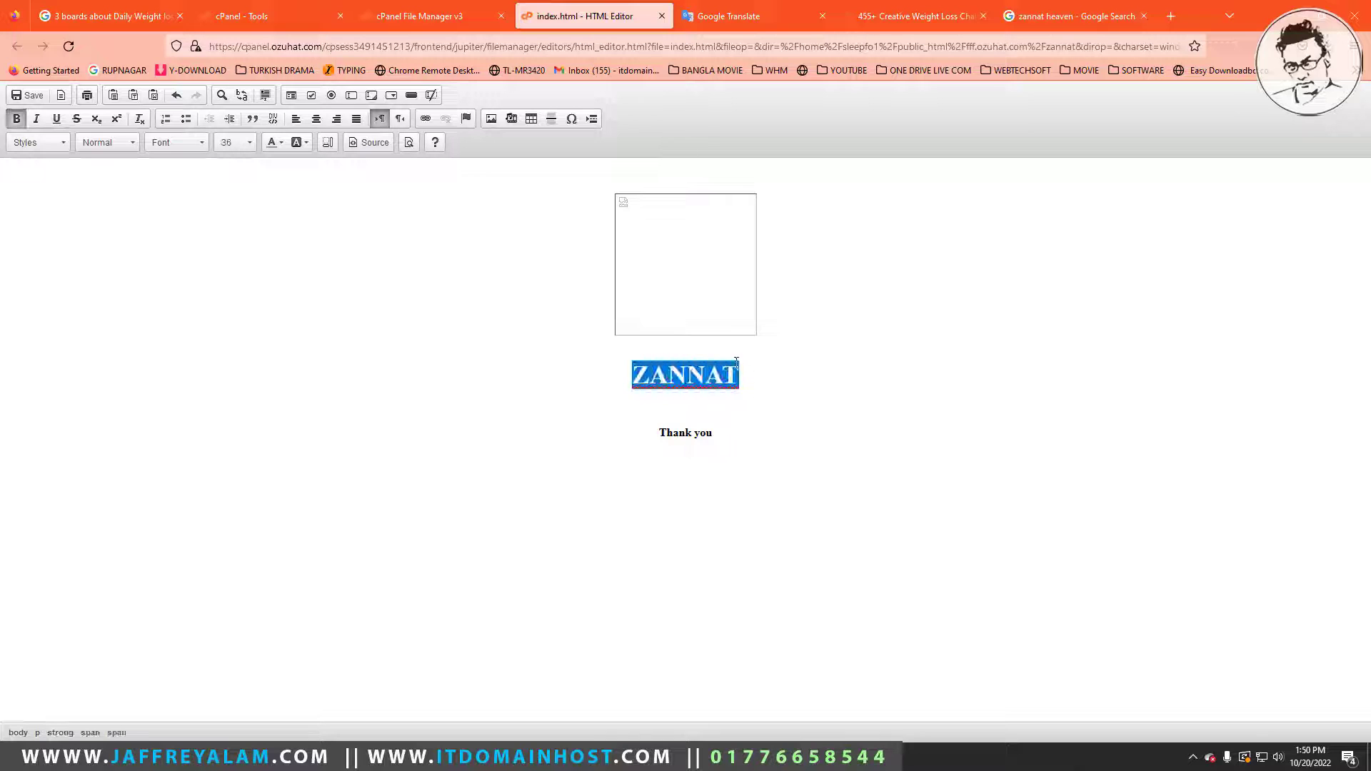
left_click(276, 142)
left_click(286, 211)
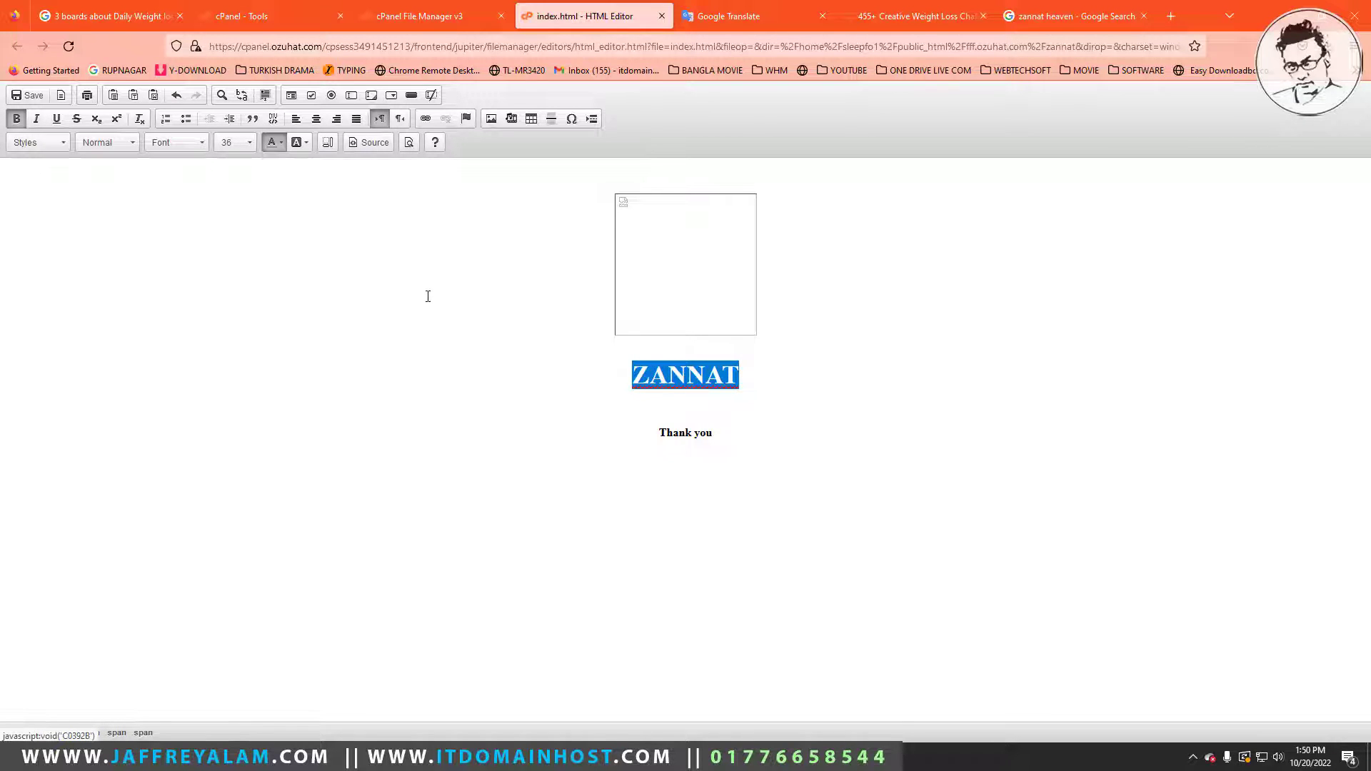
left_click(571, 293)
left_click(707, 281)
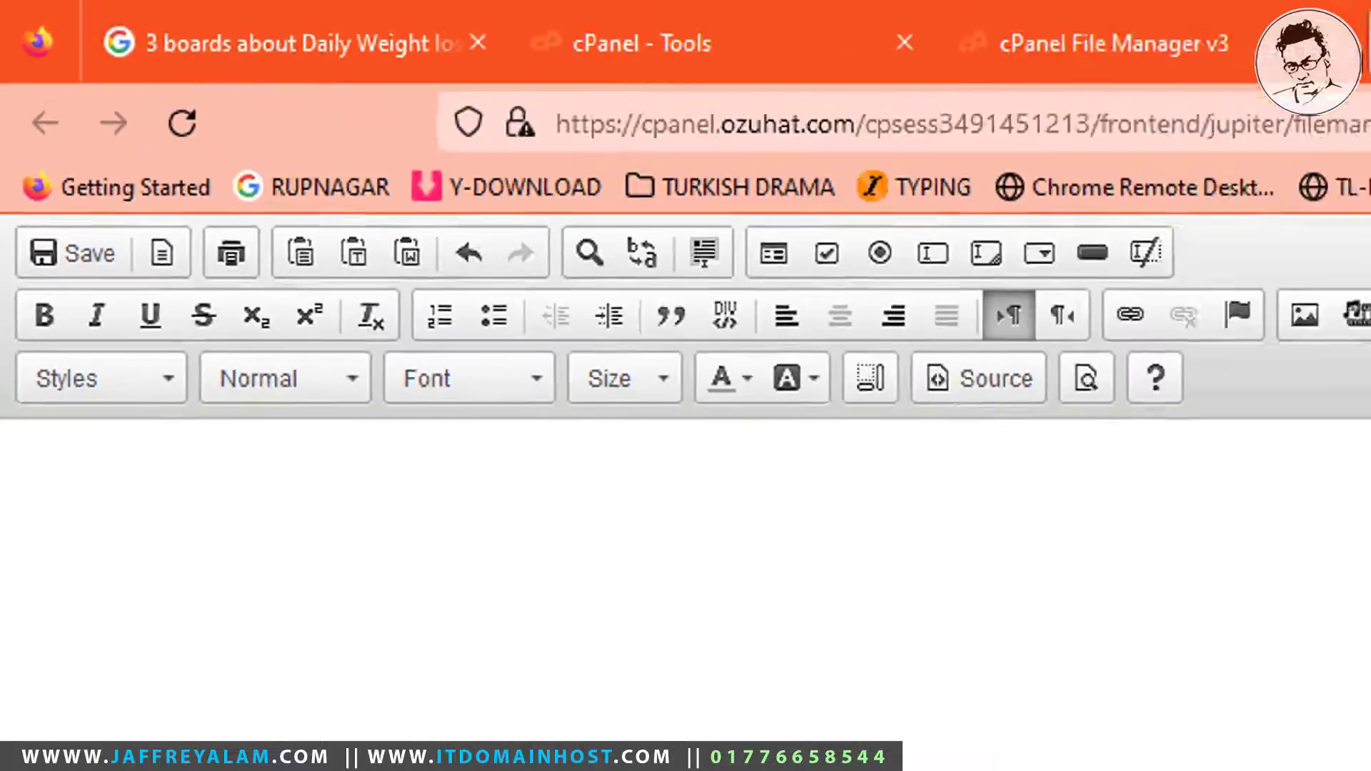
Open the published page fff.ozuhat.com/zannat in a new browser tab.
left_click(1180, 15)
left_click(982, 48)
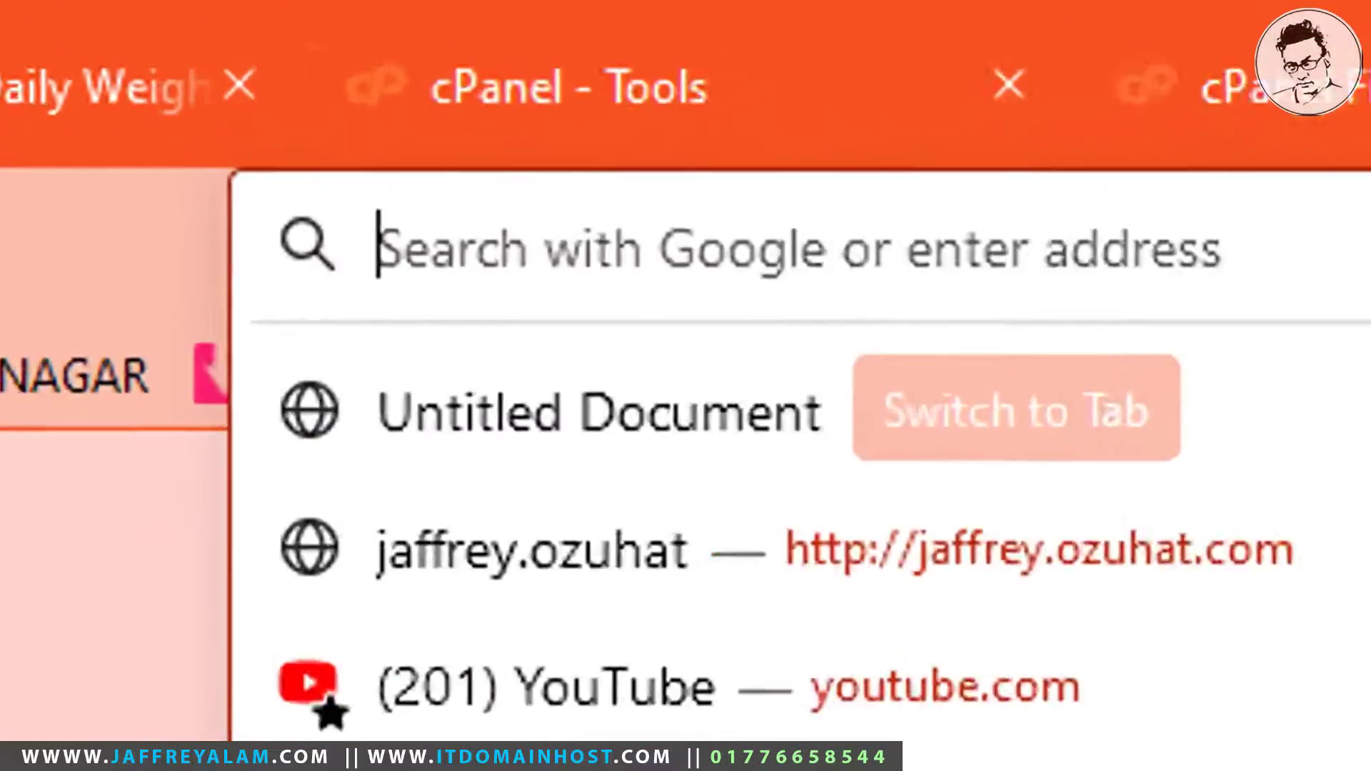
type("FFF")
key("BackSpace")
key("BackSpace")
key("BackSpace")
key("BackSpace")
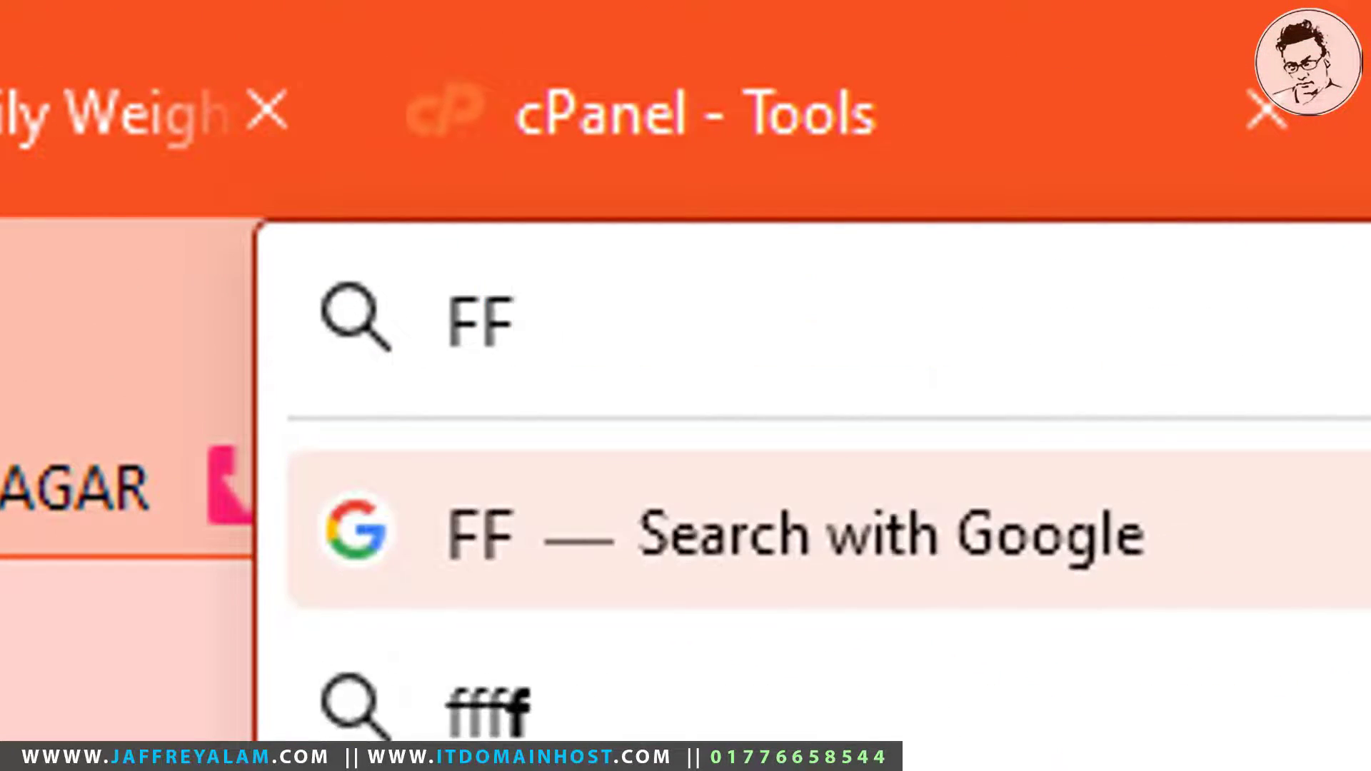
type("fff")
key("Right")
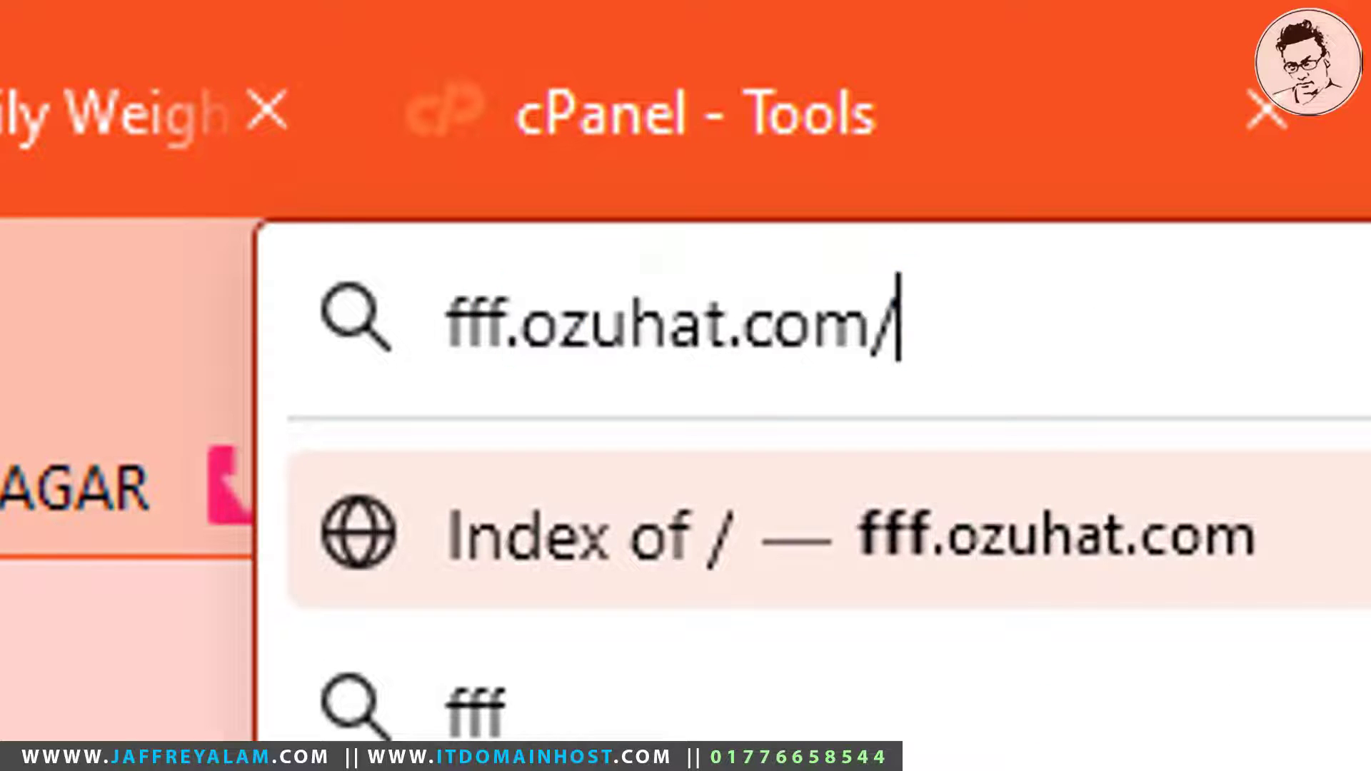
type("zannat")
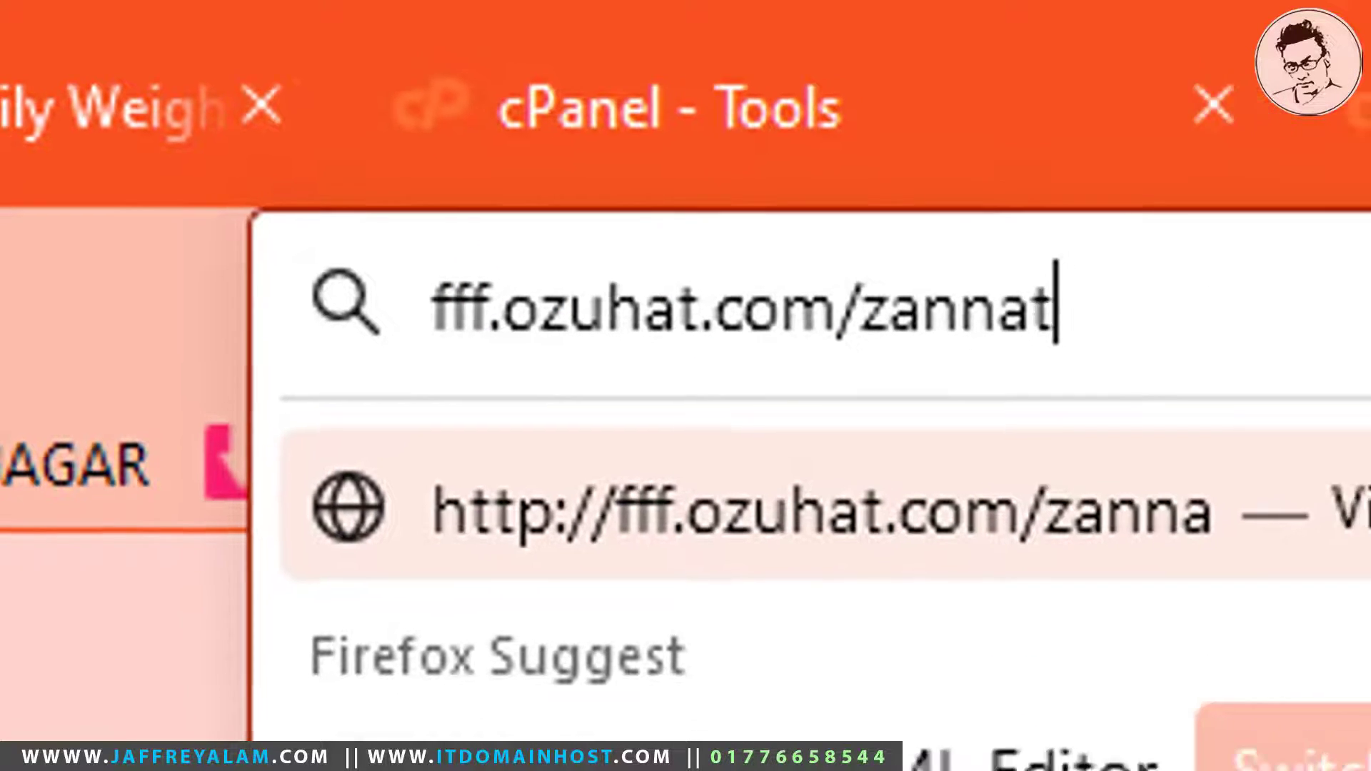
key("Return")
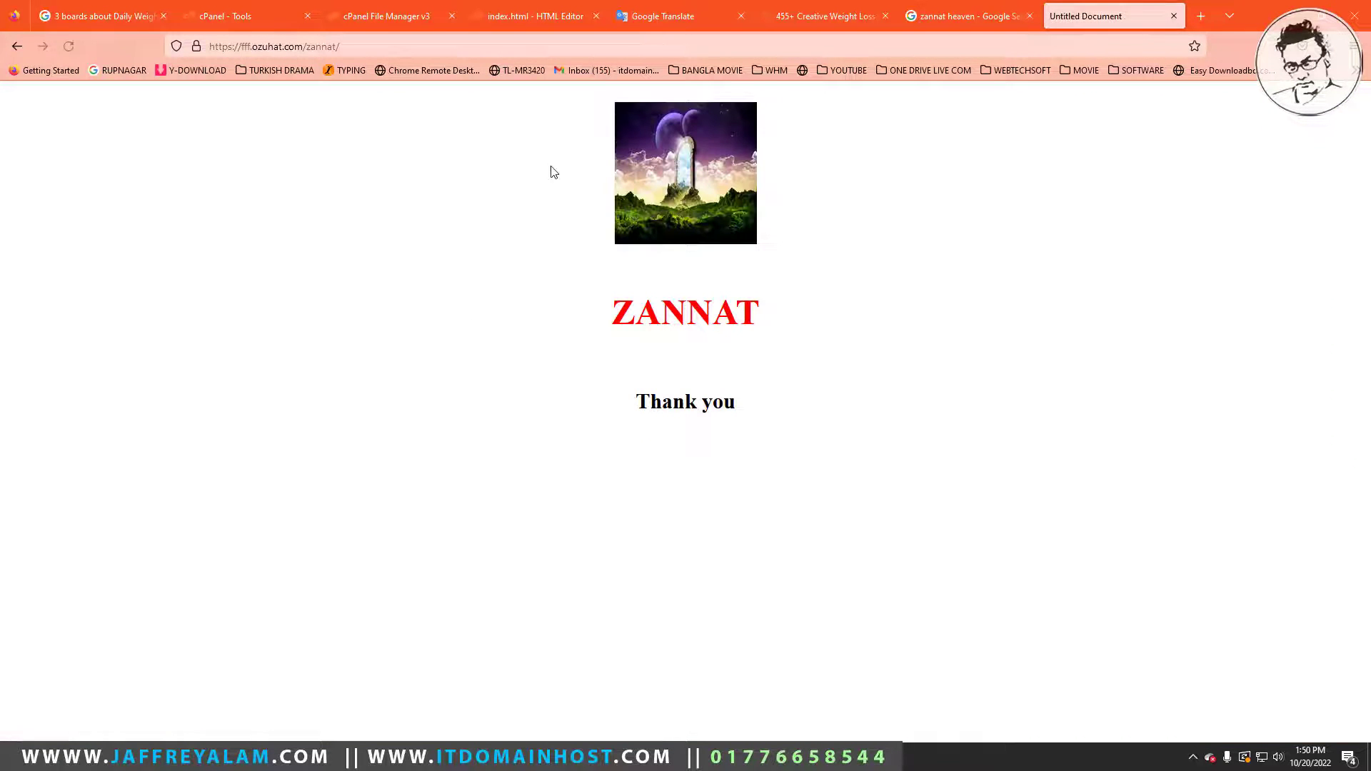
Check the image, the ZANNAT heading and the "Thank you" text on the published page.
left_click_drag(529, 147, 851, 474)
left_click(852, 475)
left_click_drag(582, 311, 793, 422)
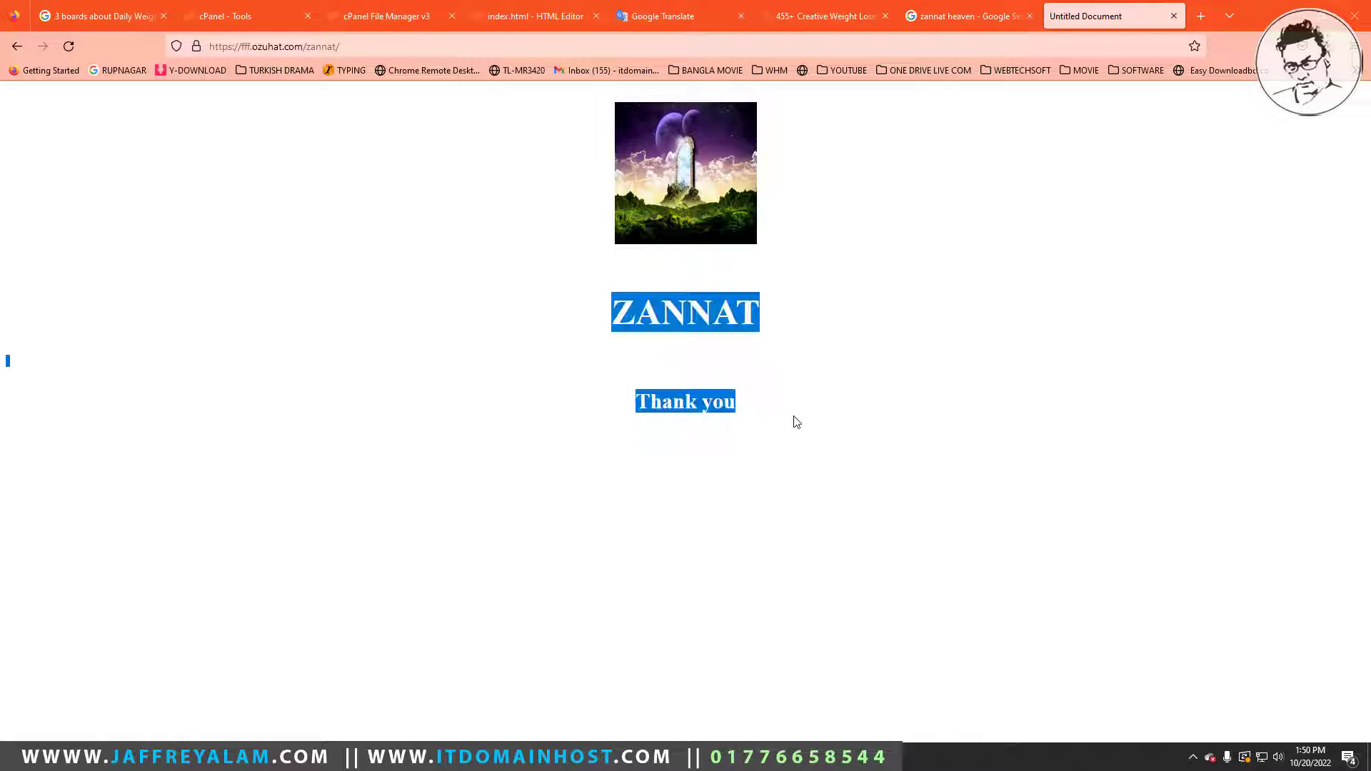
left_click(795, 428)
left_click(276, 46)
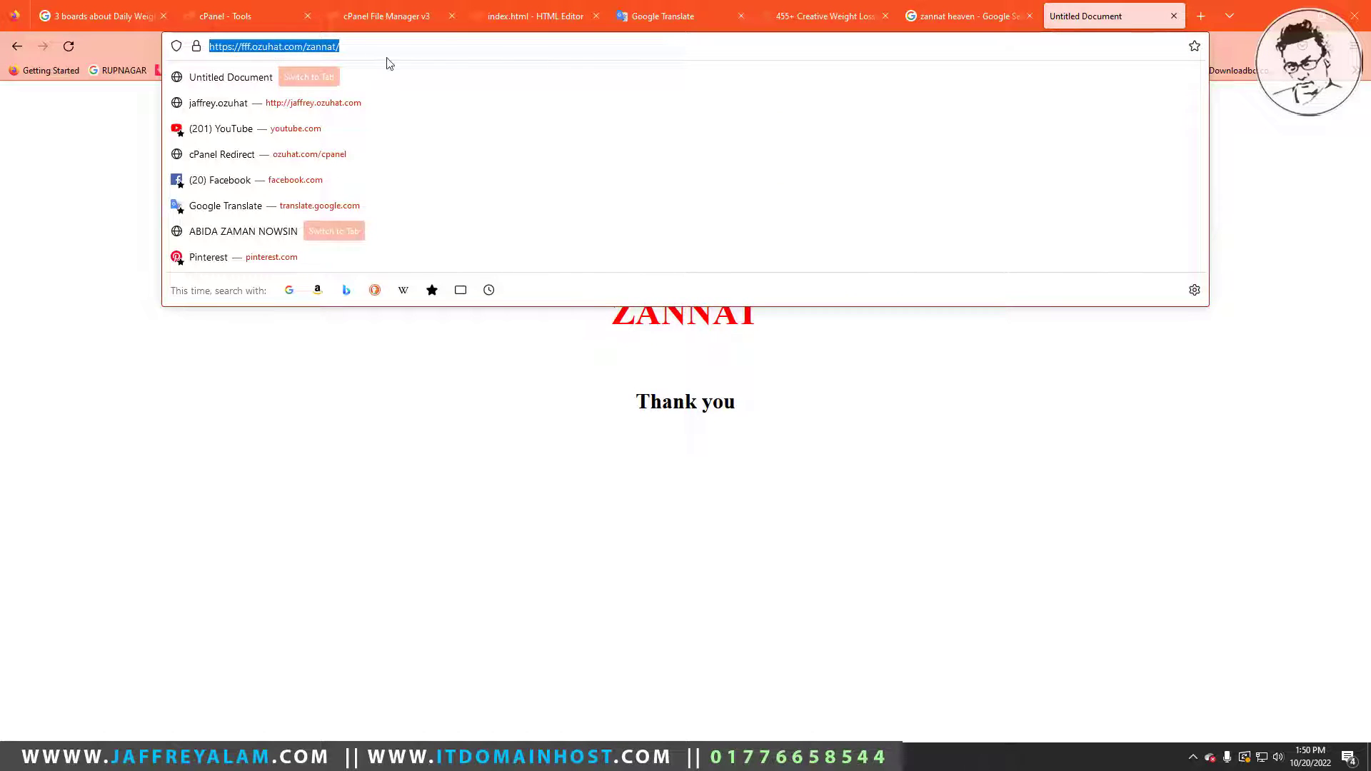
right_click(332, 51)
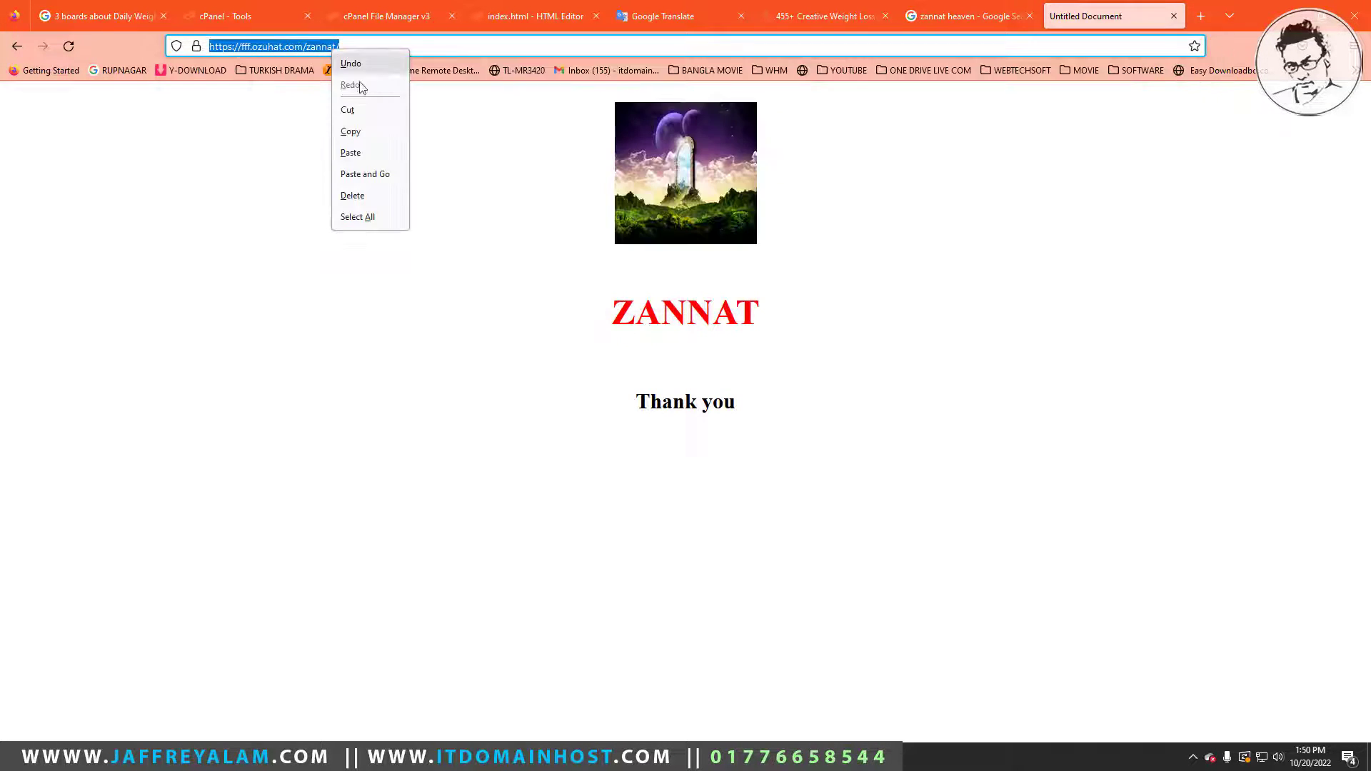
left_click(353, 131)
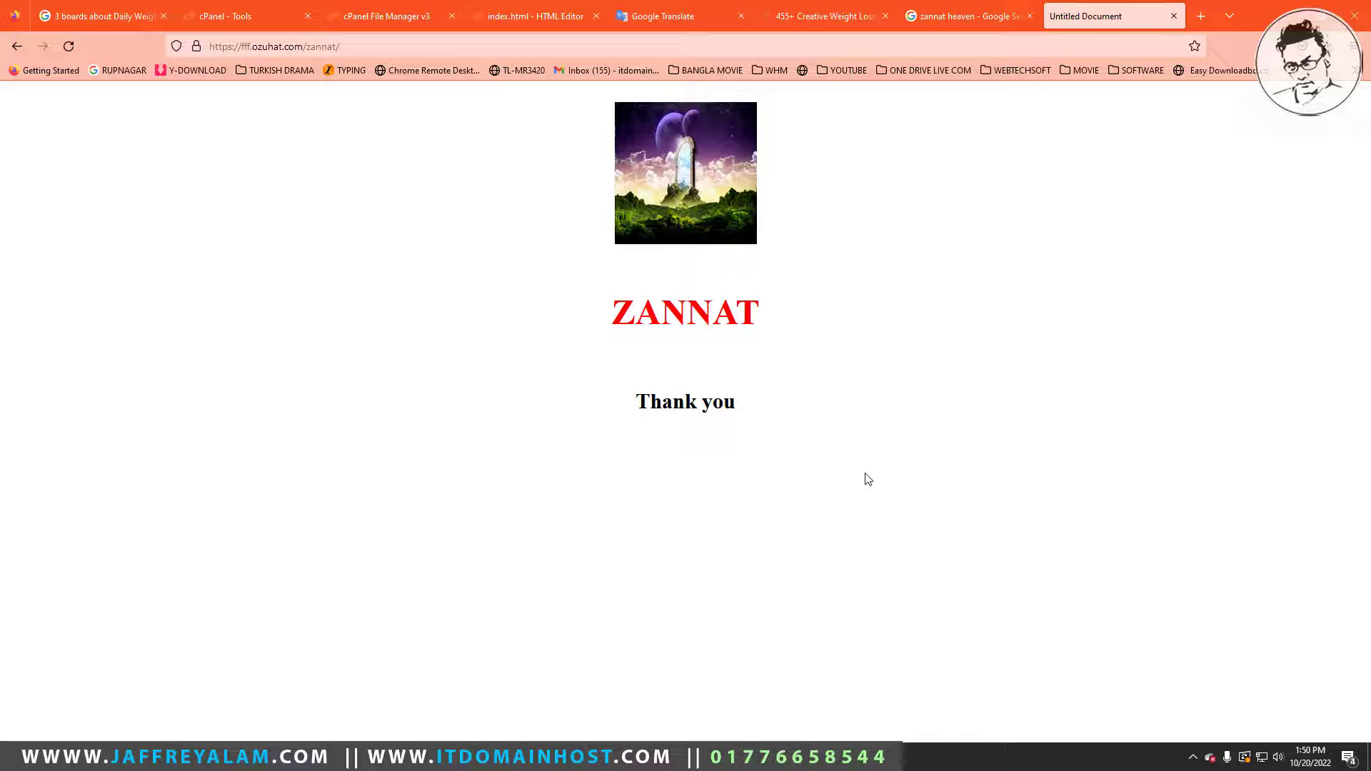
left_click_drag(519, 246, 808, 468)
left_click(827, 470)
left_click(299, 46)
right_click(296, 46)
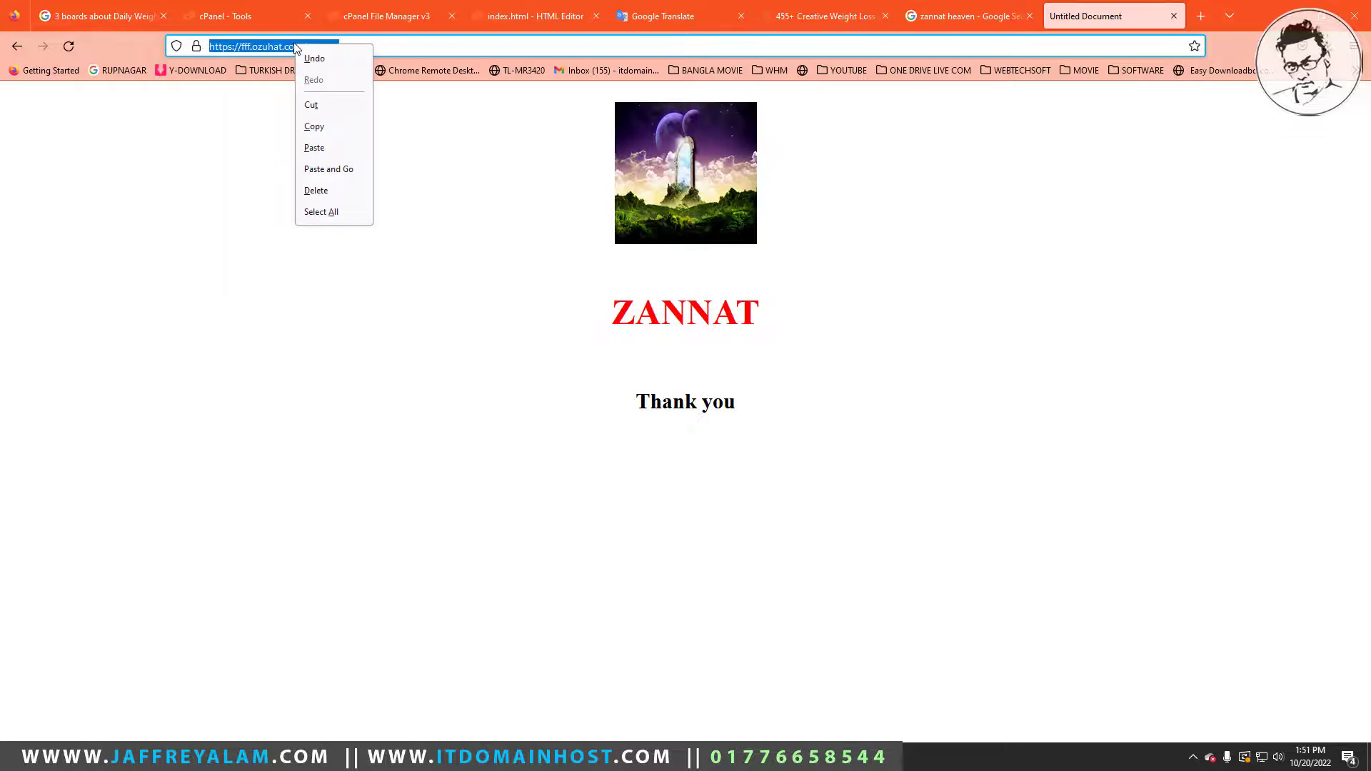
left_click(327, 126)
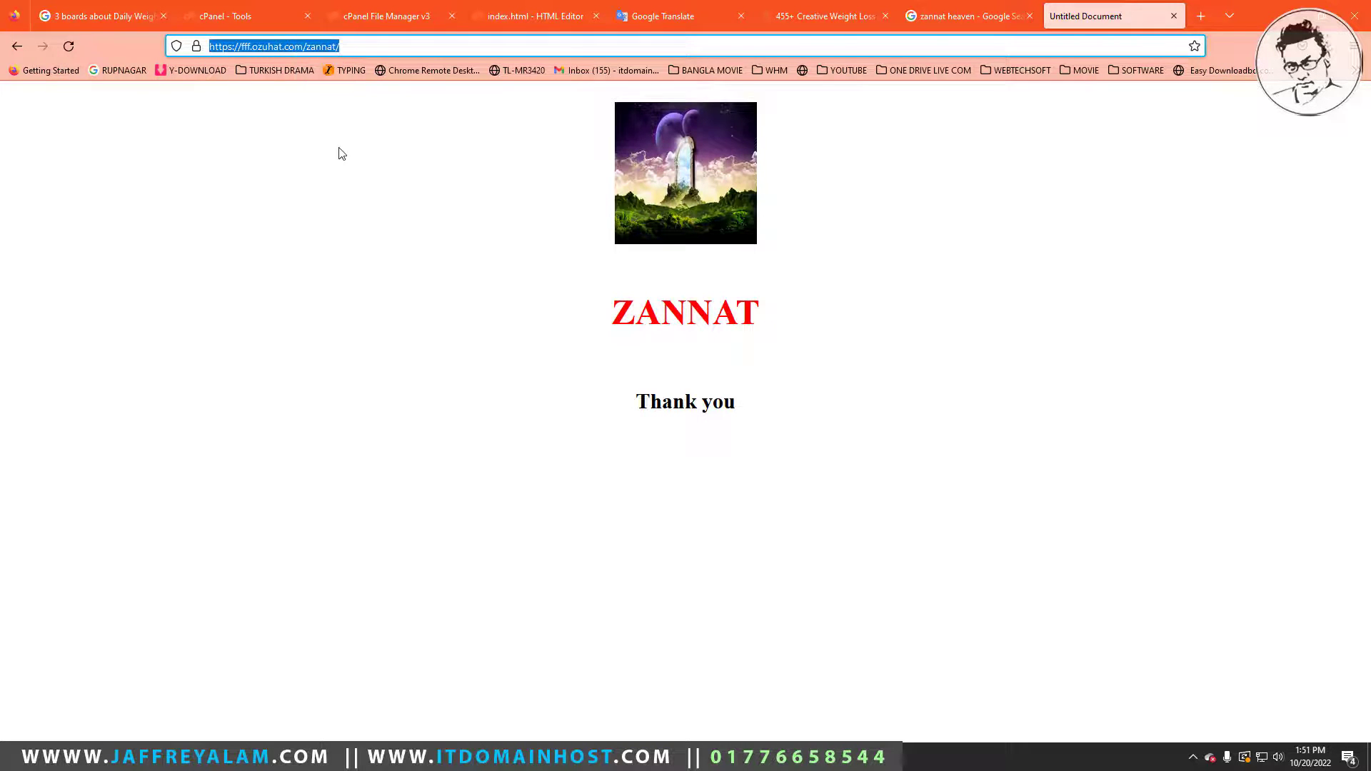
left_click(840, 273)
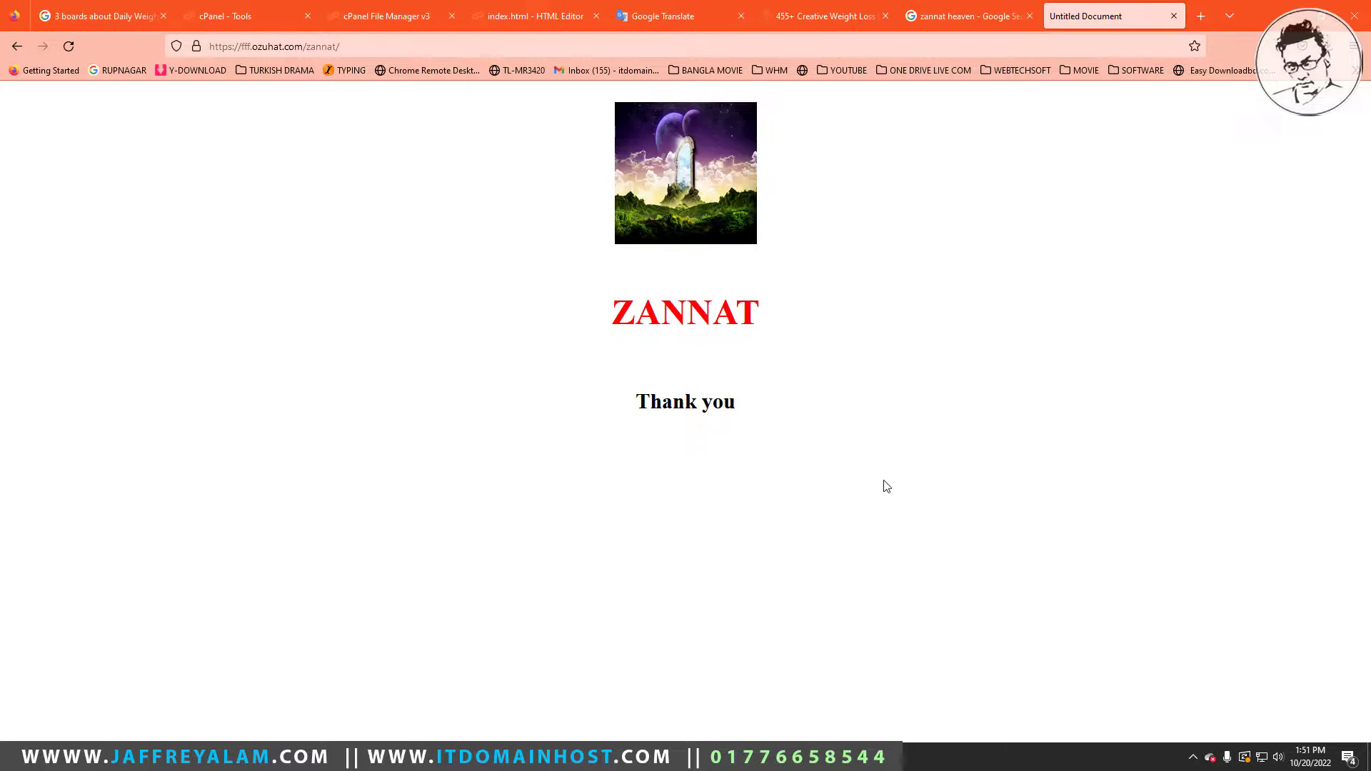
Log out of the cPanel account and close the File Manager browser tab.
left_click(386, 16)
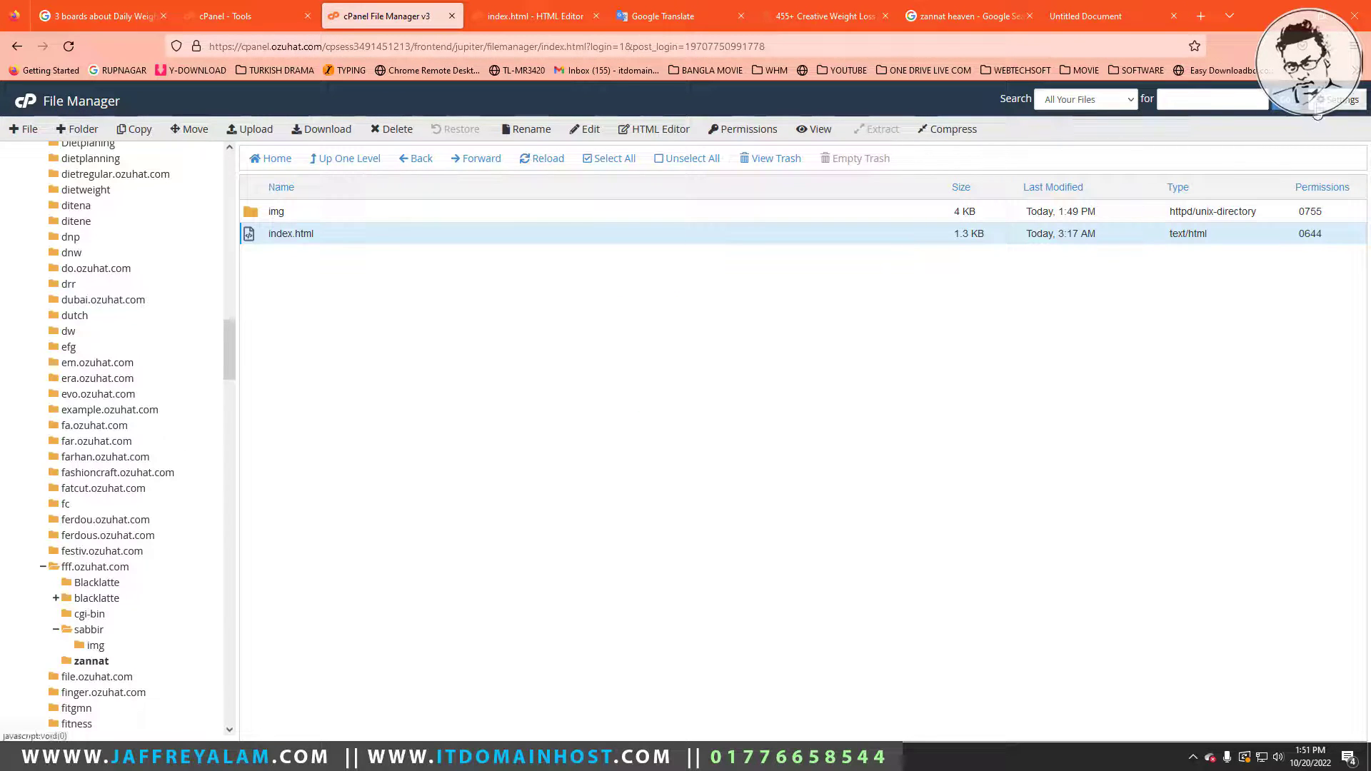
left_click(21, 105)
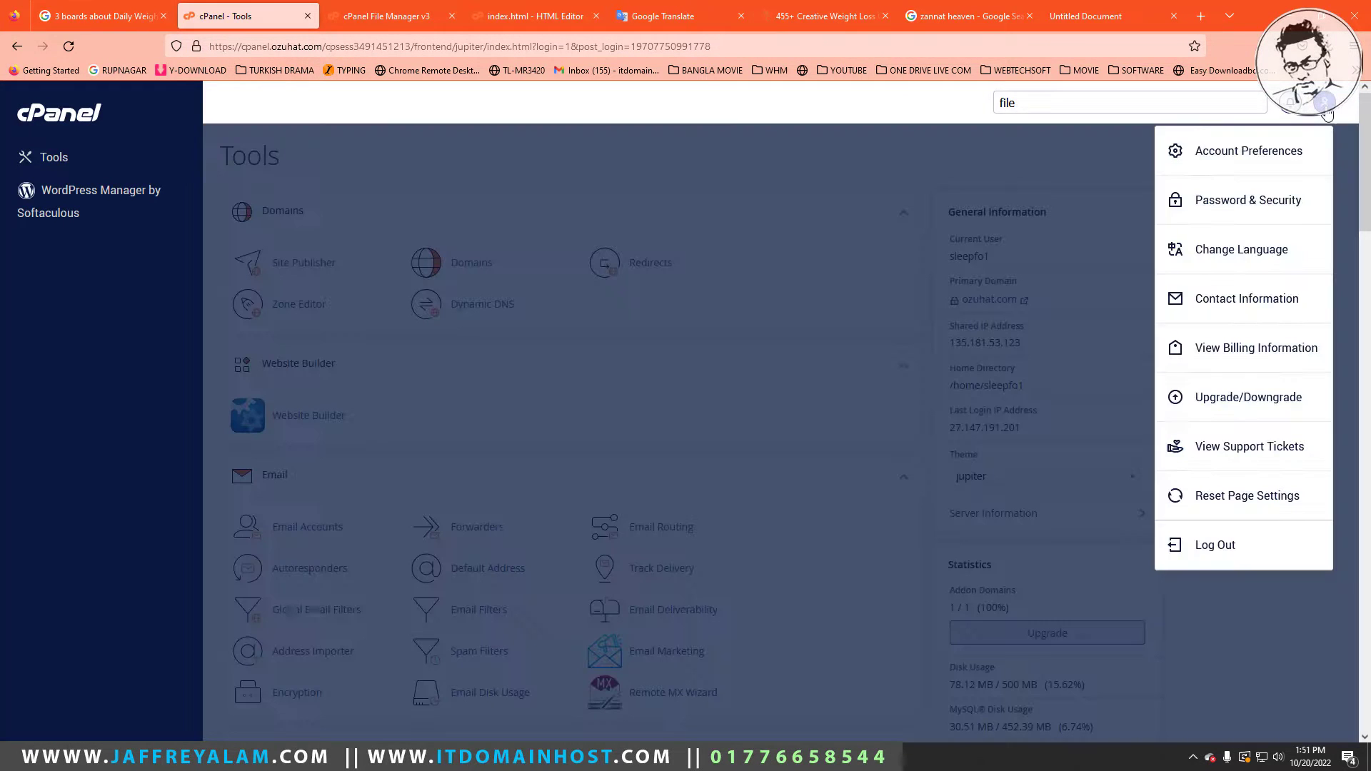
left_click(1204, 544)
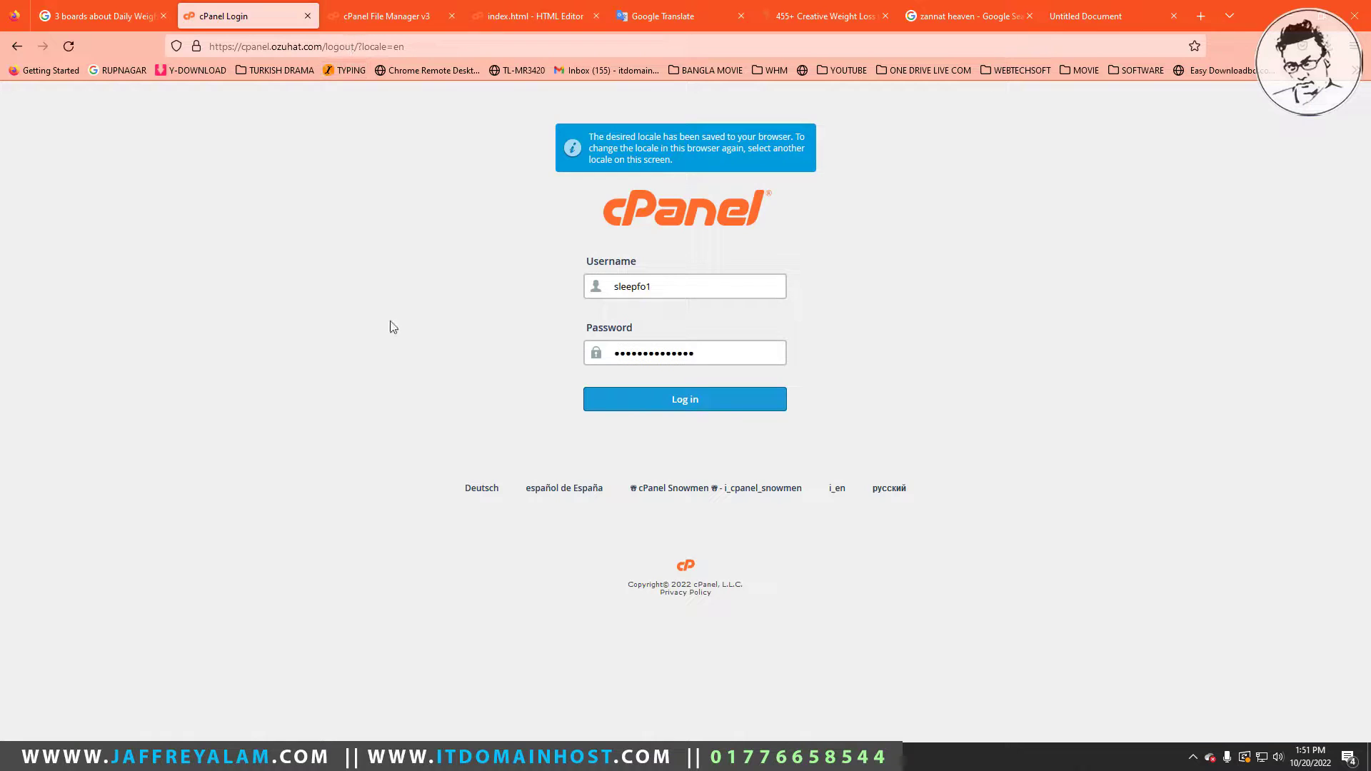
middle_click(350, 18)
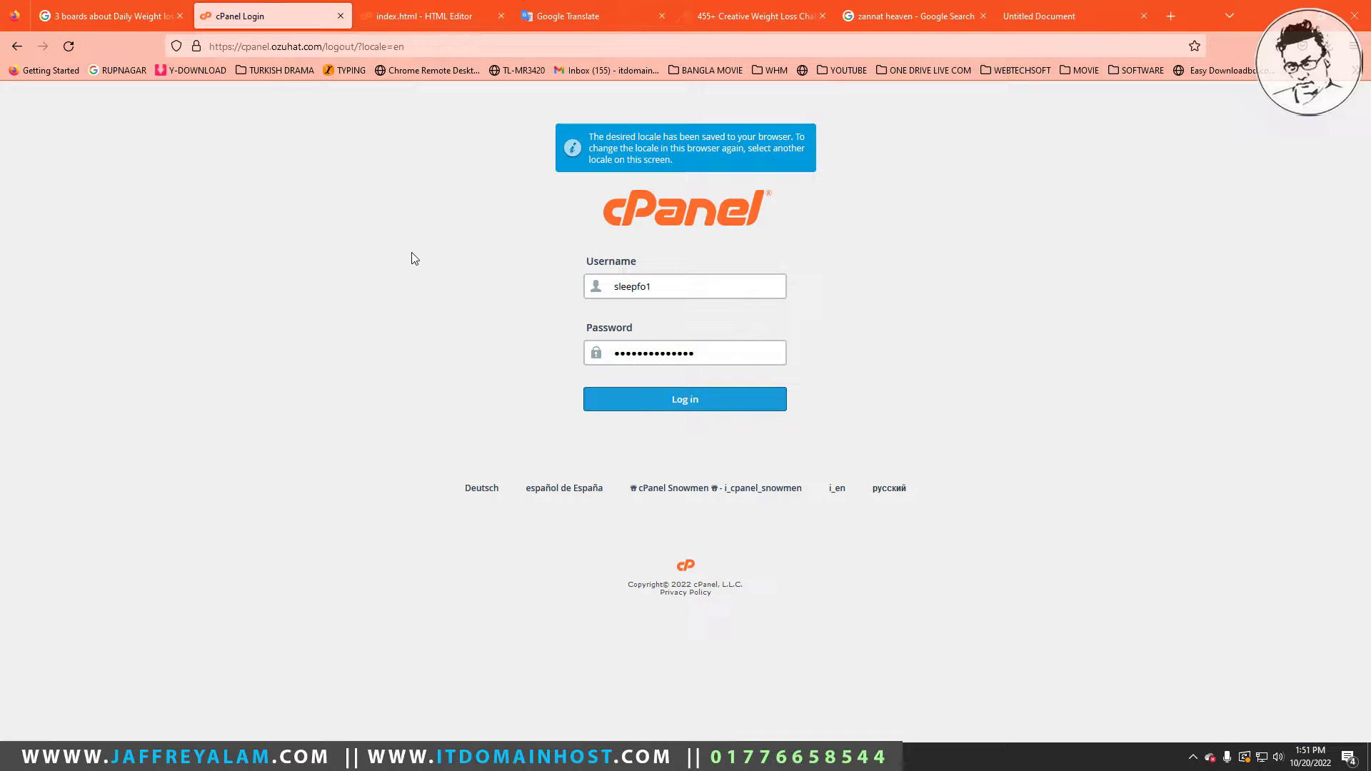